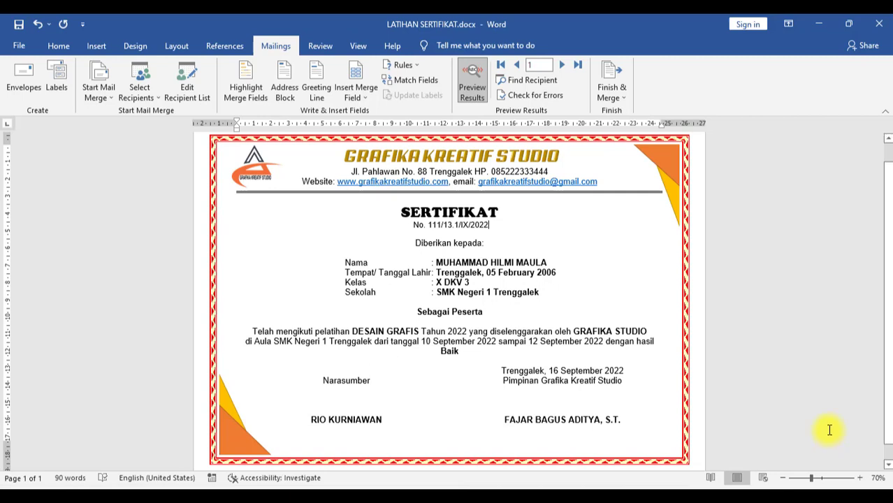
# Step: Step the certificate preview forward recipient by recipient until merge record 9 shows
pyautogui.click(561, 64)
pyautogui.click(561, 65)
pyautogui.click(561, 64)
pyautogui.click(565, 66)
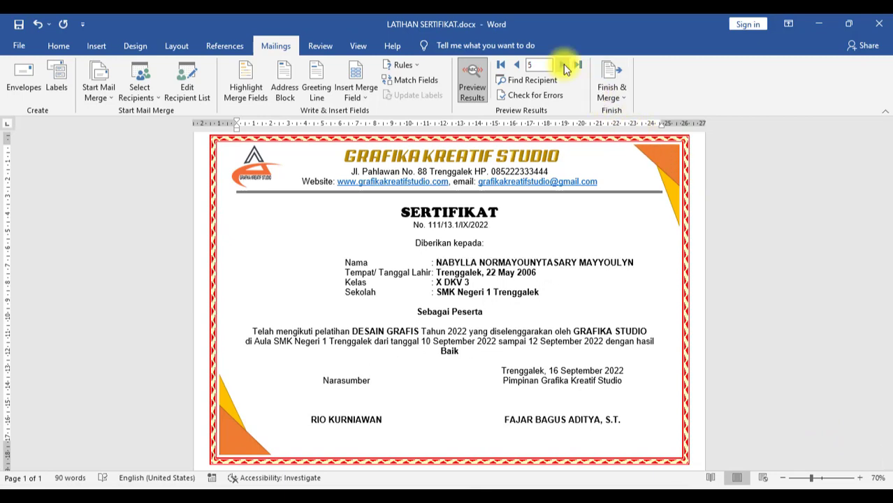
pyautogui.click(563, 64)
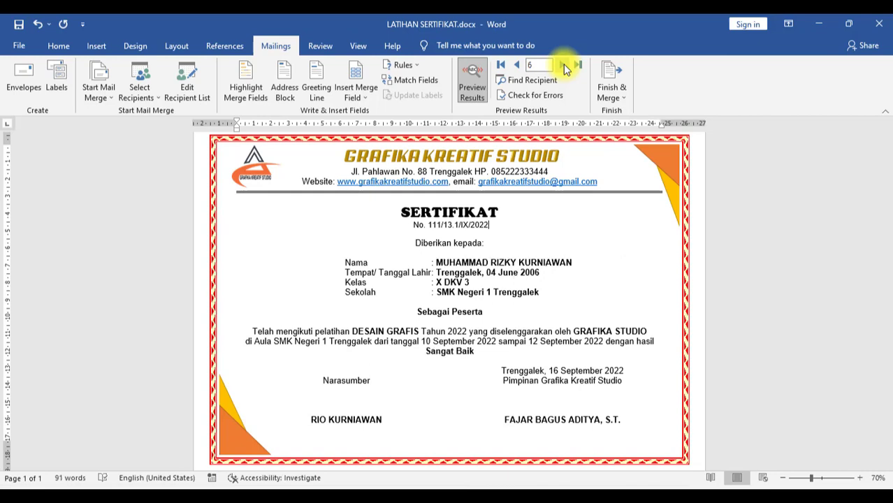
pyautogui.click(563, 64)
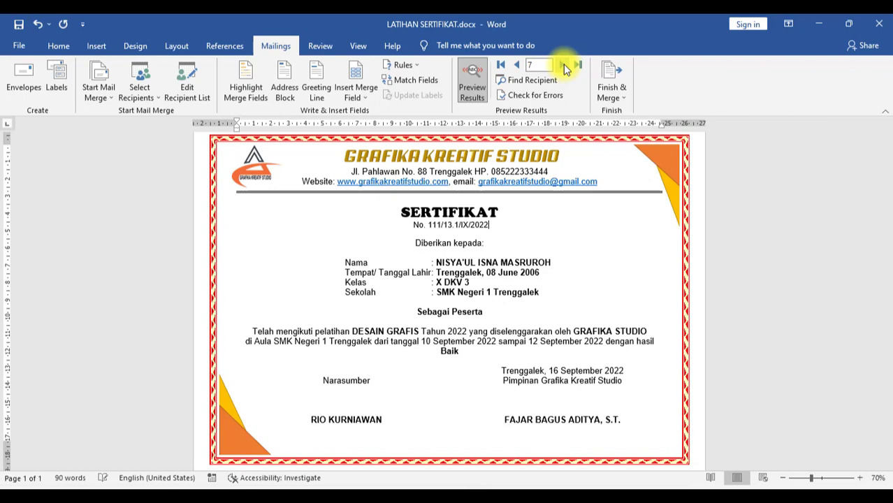
pyautogui.click(563, 64)
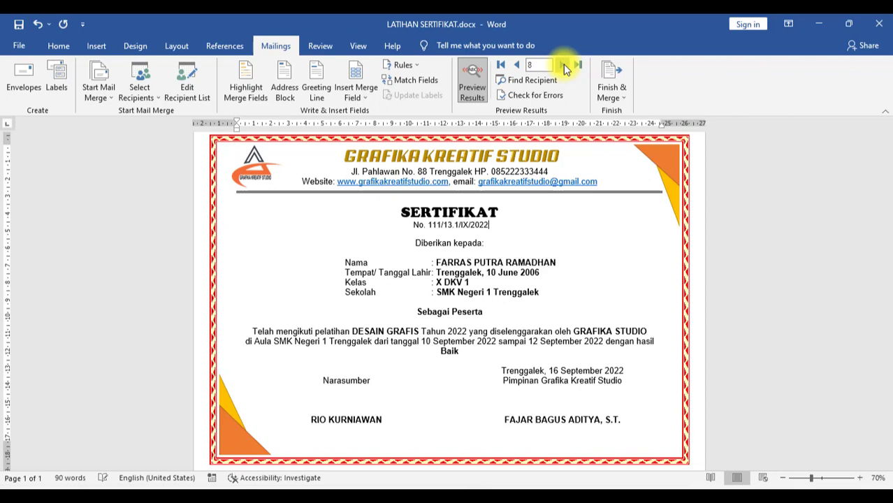
pyautogui.click(563, 64)
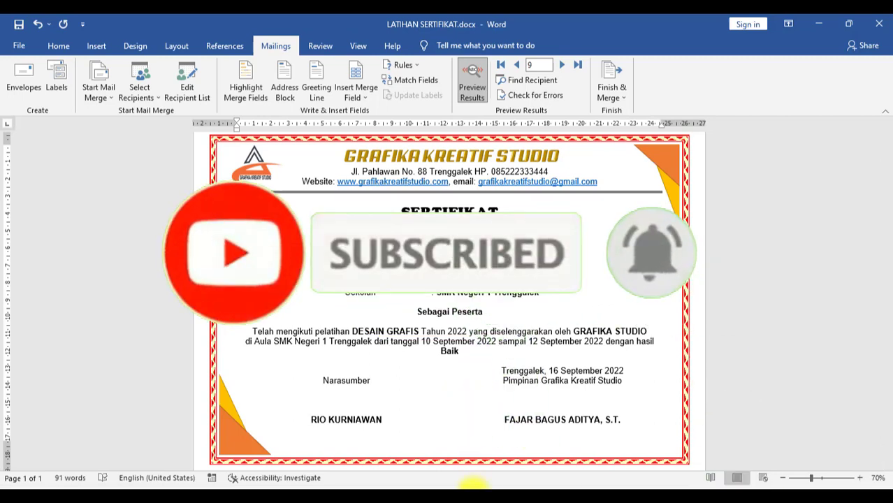
pyautogui.moveTo(474, 488)
pyautogui.click(670, 447)
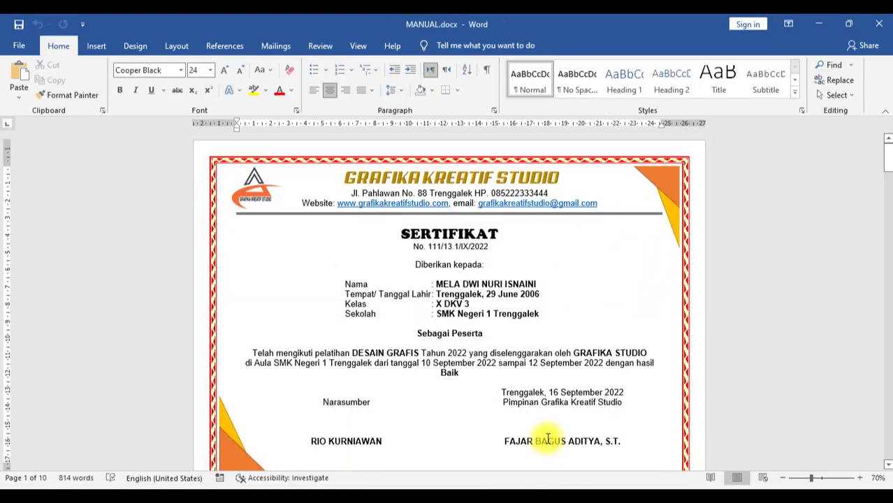
pyautogui.scroll(-3, 566, 289)
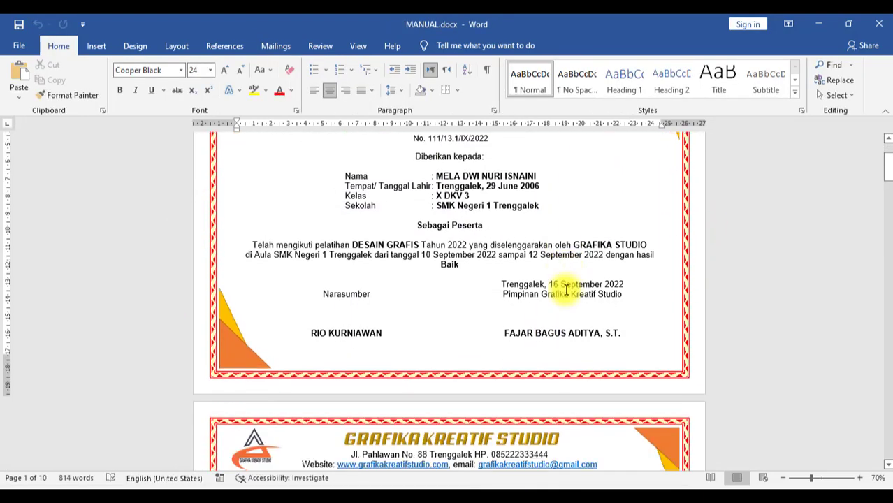
pyautogui.scroll(-3, 566, 289)
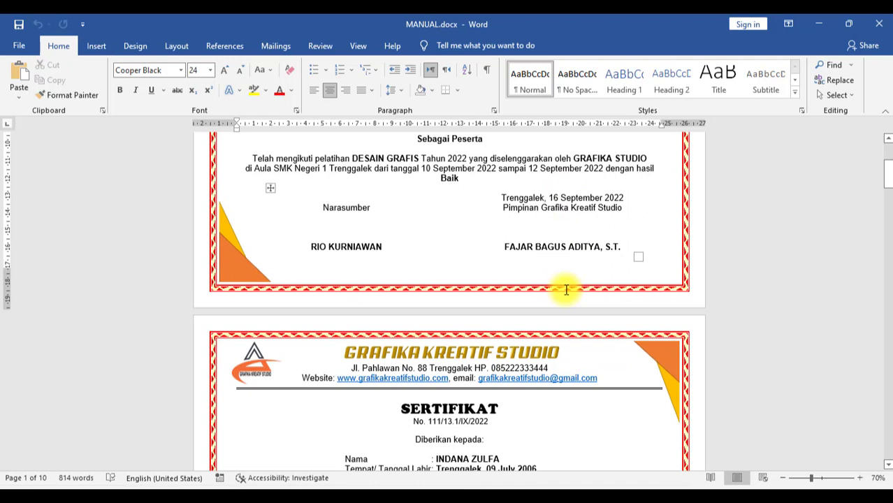
pyautogui.scroll(-6, 566, 289)
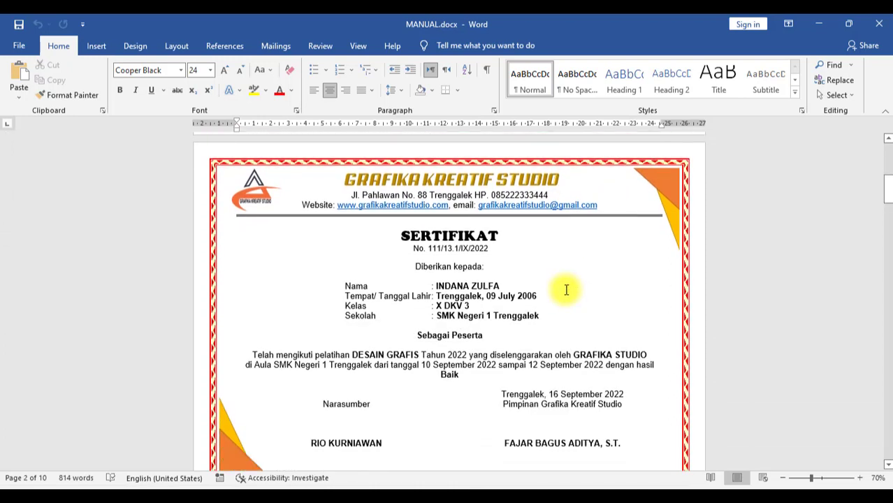
pyautogui.scroll(-8, 566, 289)
pyautogui.scroll(-8, 565, 289)
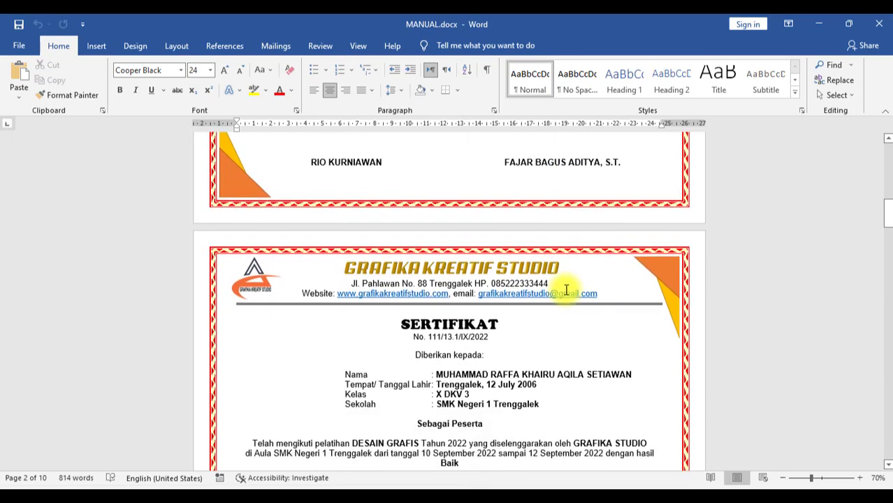
pyautogui.scroll(-5, 566, 290)
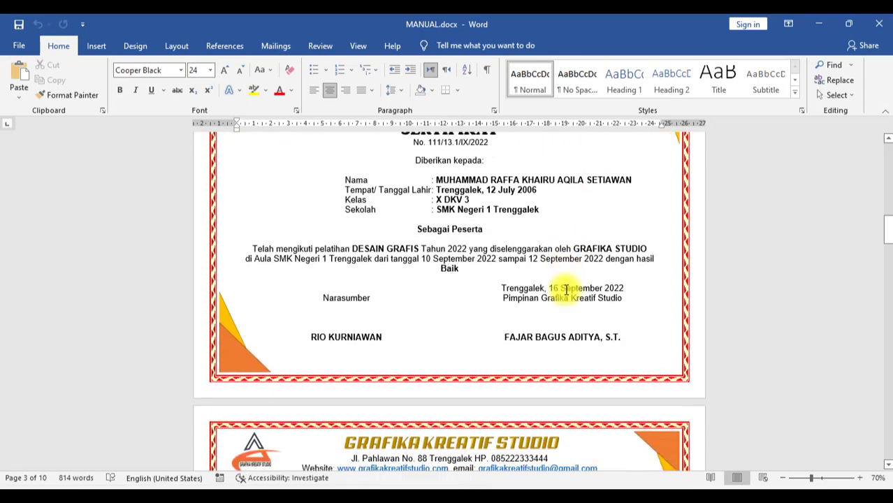
pyautogui.scroll(-5, 566, 289)
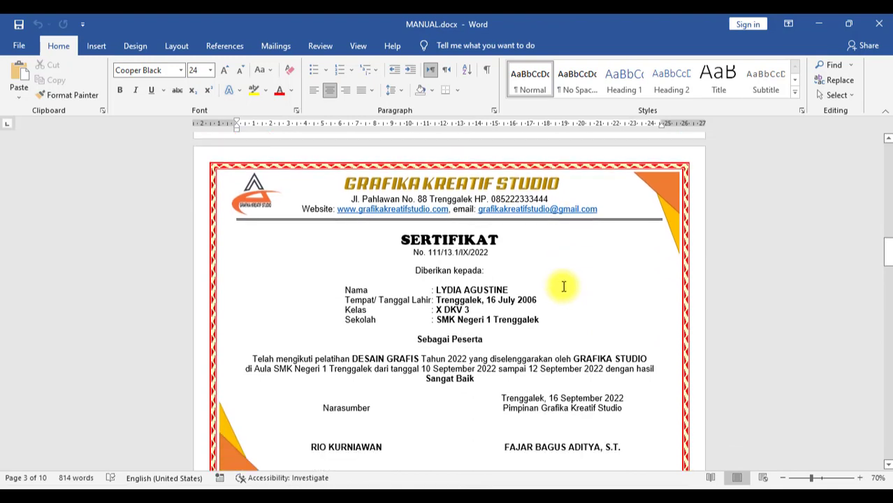
pyautogui.scroll(-1, 564, 288)
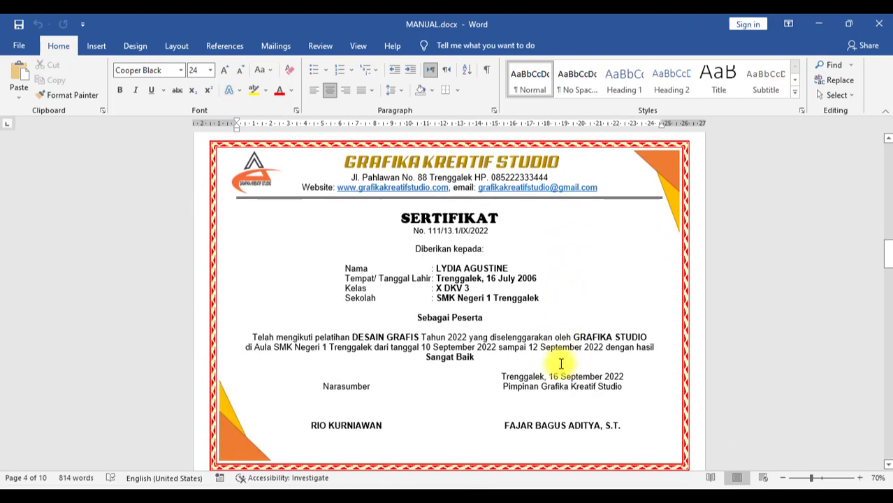
pyautogui.moveTo(475, 487)
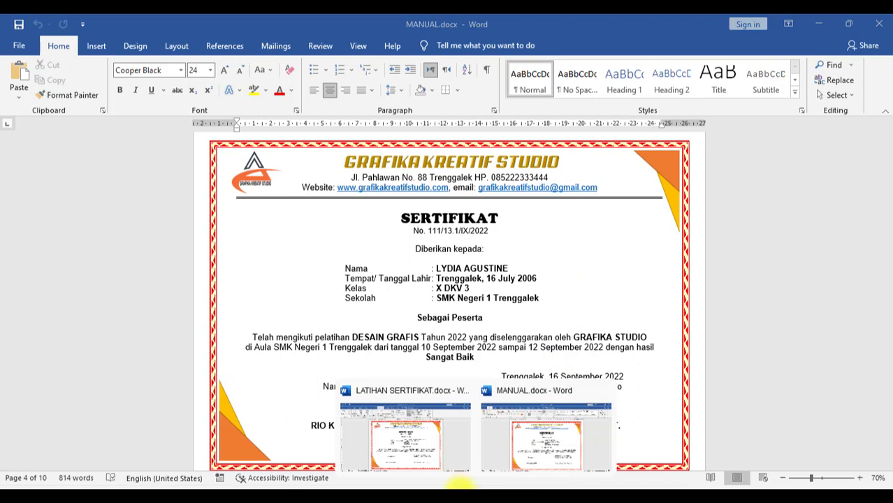
pyautogui.click(431, 453)
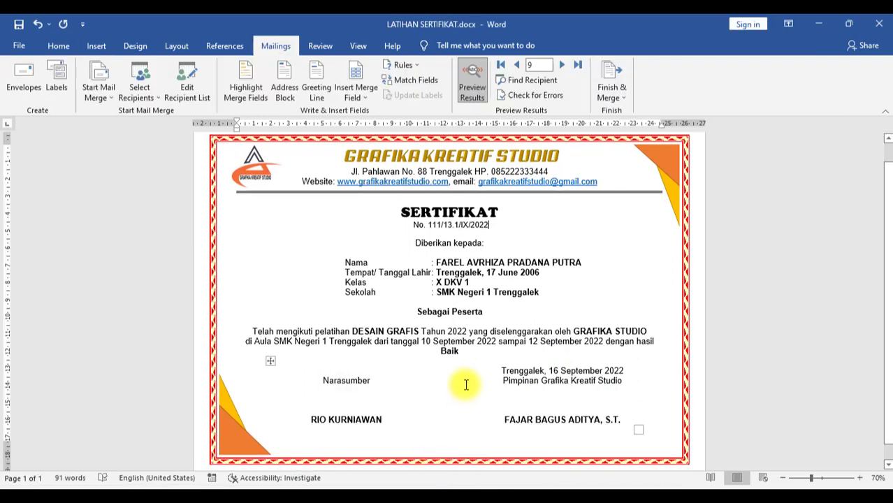
# Step: Advance the preview to record 13, then create a new blank document
pyautogui.click(561, 64)
pyautogui.click(561, 64)
pyautogui.click(561, 64)
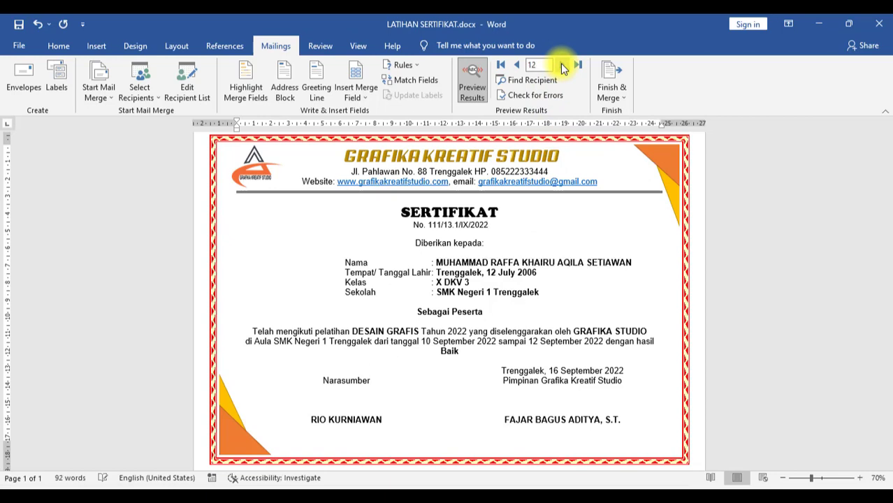
pyautogui.click(562, 65)
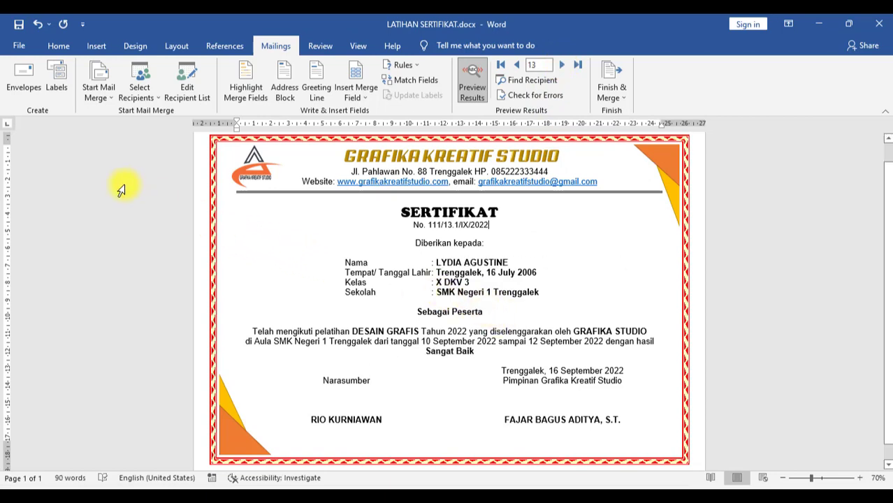
pyautogui.click(19, 47)
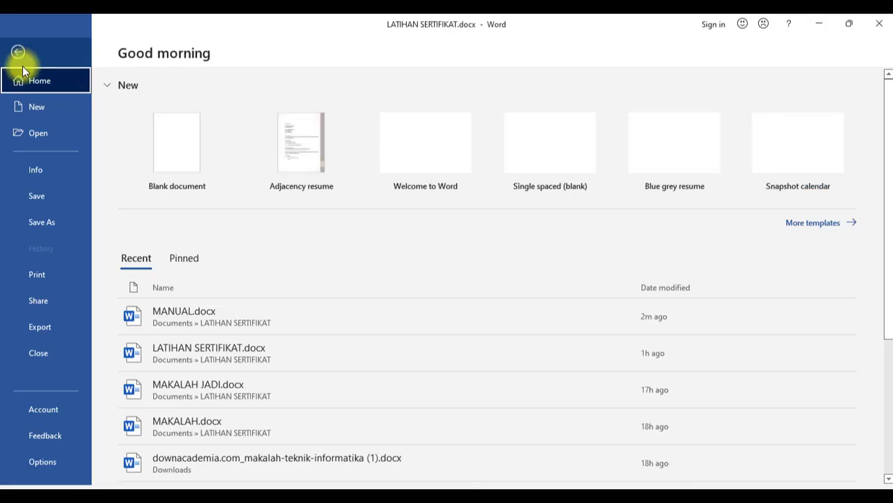
pyautogui.click(173, 160)
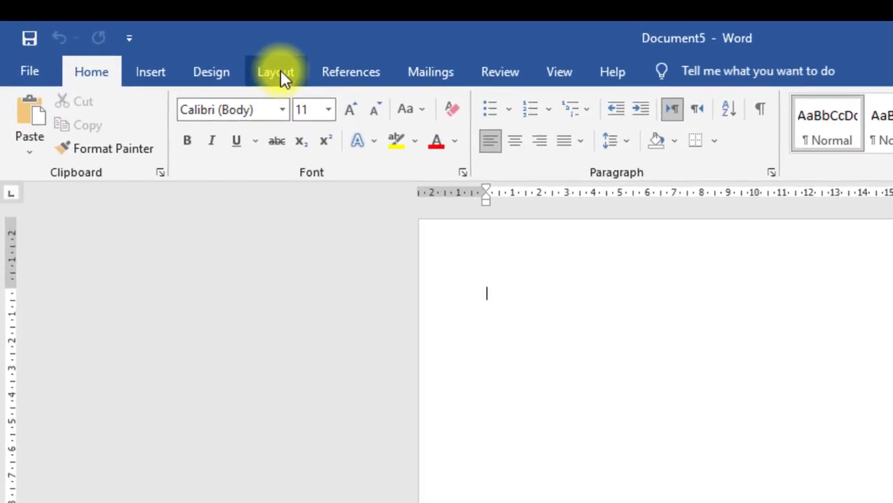
# Step: Set the page to A4 paper in landscape orientation
pyautogui.click(177, 45)
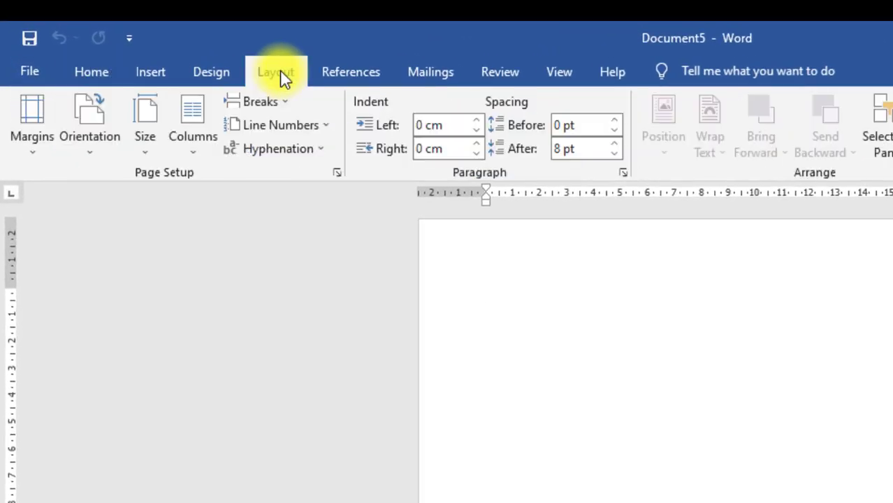
pyautogui.click(147, 151)
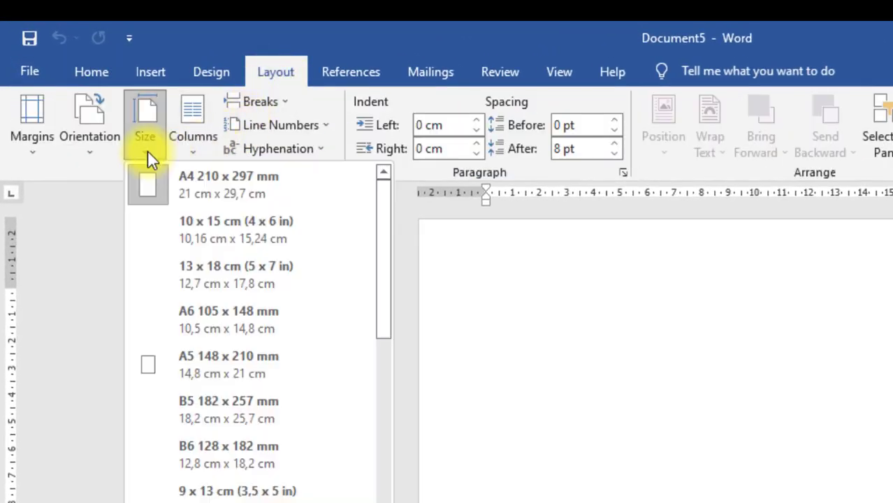
pyautogui.click(209, 187)
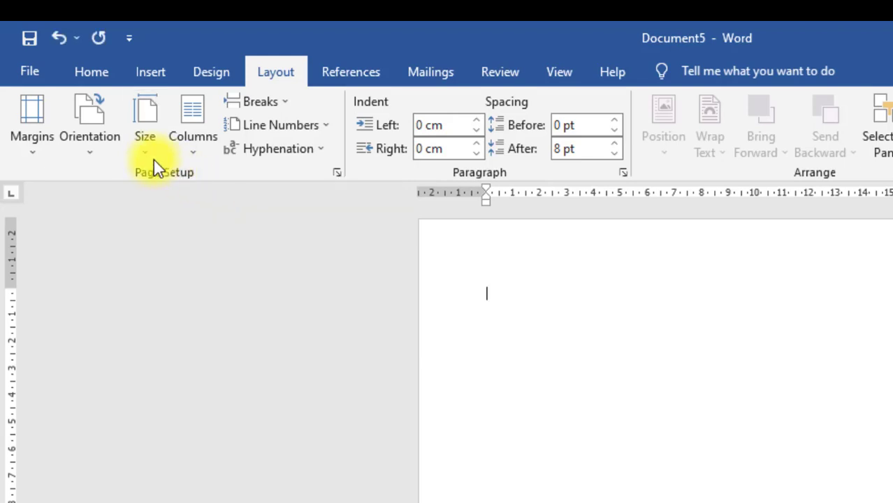
pyautogui.click(91, 157)
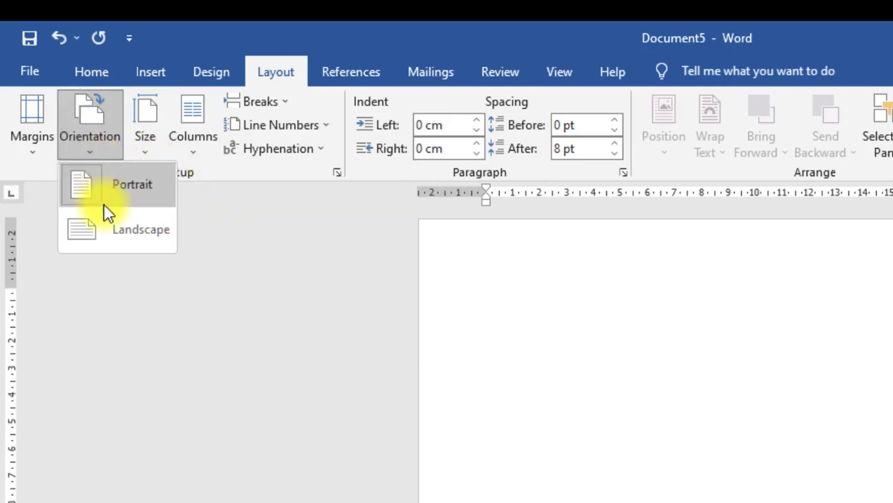
pyautogui.click(120, 229)
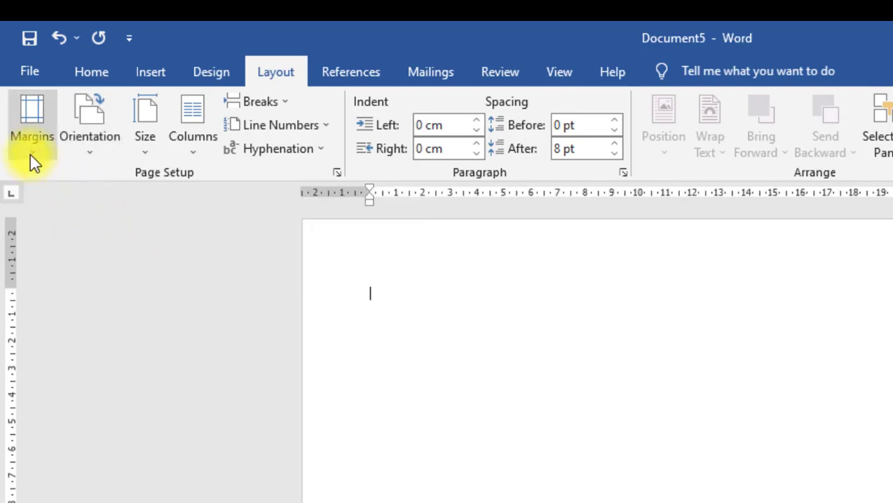
# Step: Set custom margins of 2 cm on the top, bottom, left and right
pyautogui.click(30, 155)
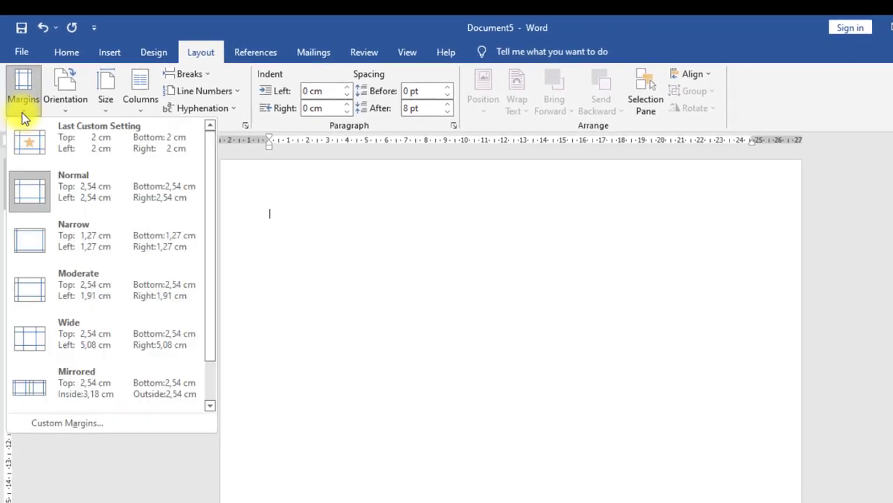
pyautogui.click(65, 424)
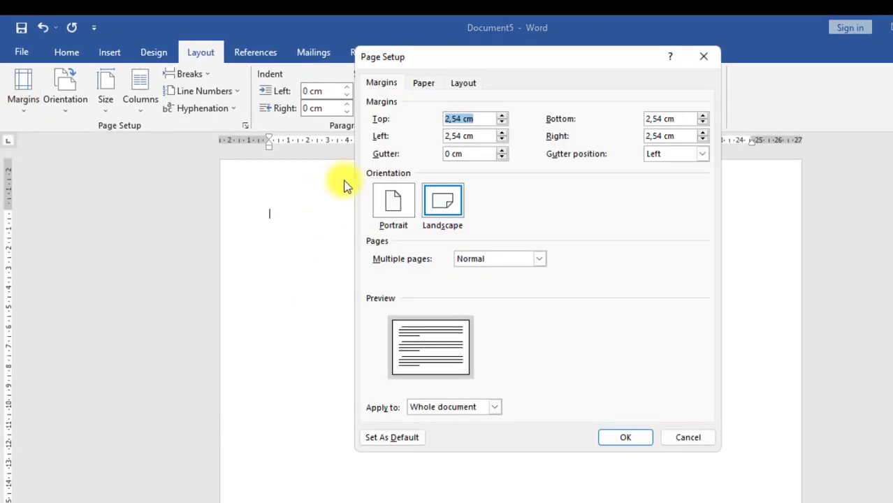
pyautogui.click(501, 123)
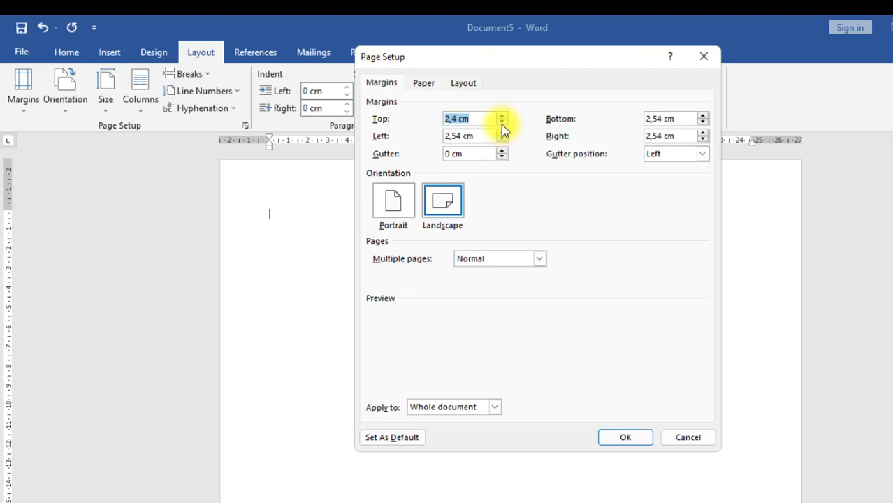
pyautogui.click(501, 122)
pyautogui.click(501, 124)
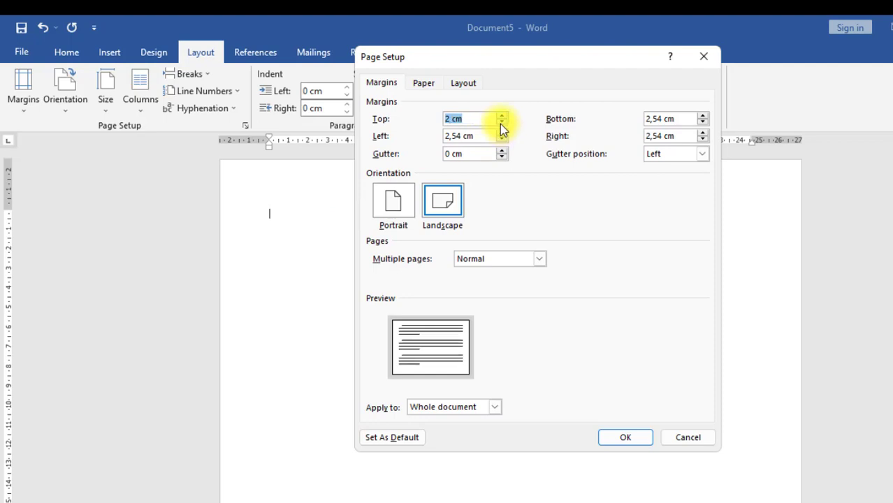
pyautogui.click(703, 123)
pyautogui.click(702, 123)
pyautogui.click(702, 123)
pyautogui.click(703, 123)
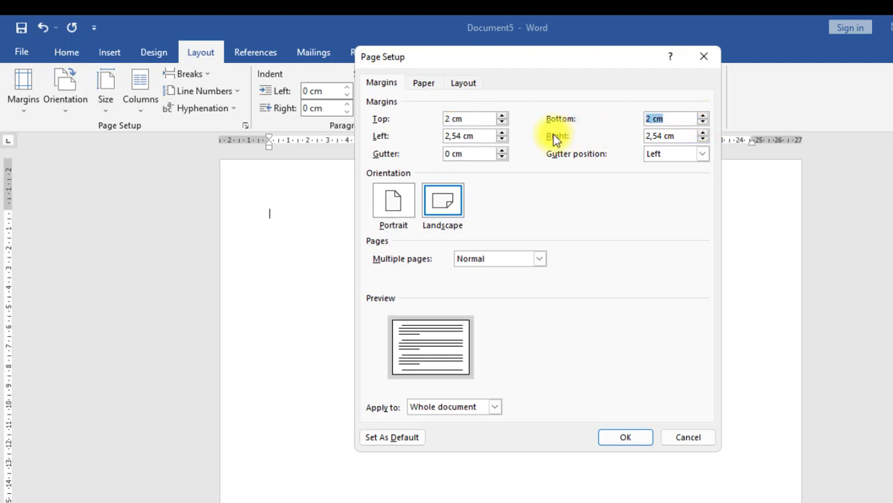
pyautogui.click(501, 140)
pyautogui.click(500, 139)
pyautogui.click(501, 139)
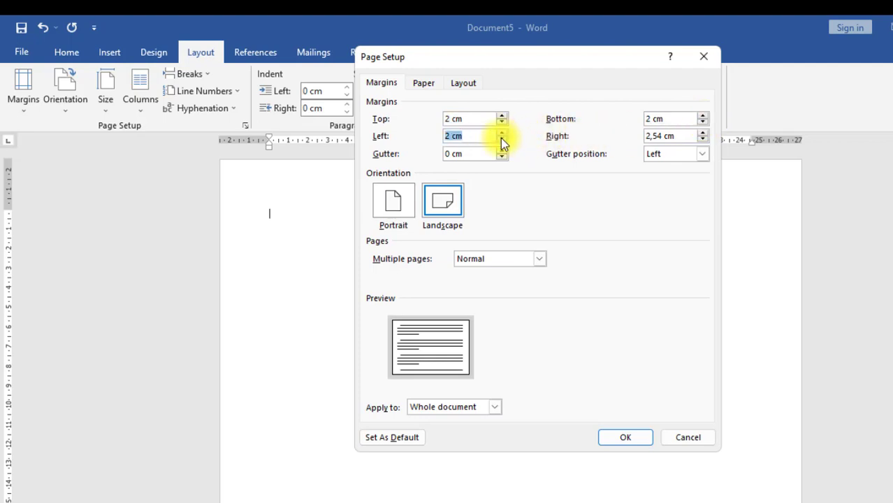
pyautogui.click(703, 140)
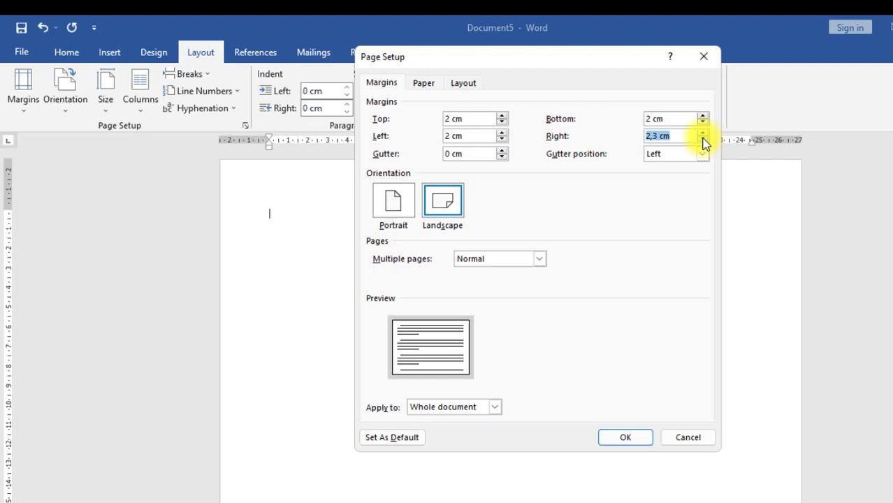
pyautogui.click(702, 139)
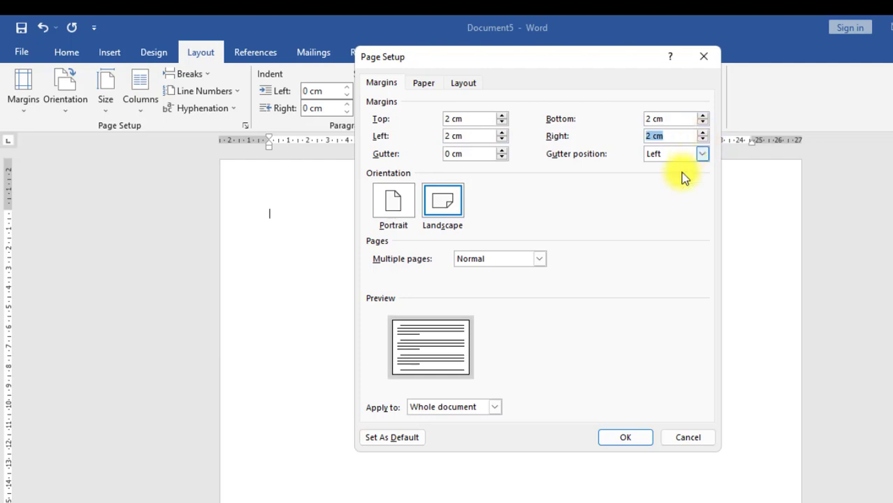
pyautogui.click(625, 436)
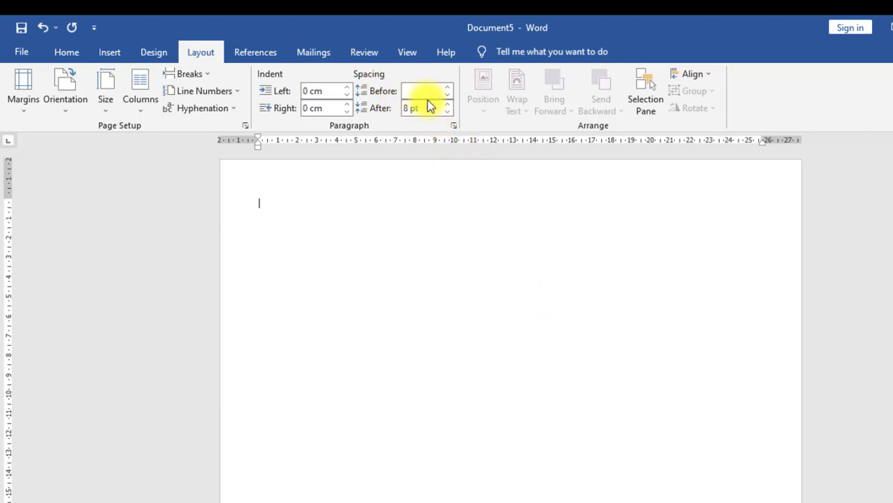
# Step: Reduce the paragraph spacing after from 8 pt to 0 pt
pyautogui.click(449, 114)
pyautogui.click(450, 106)
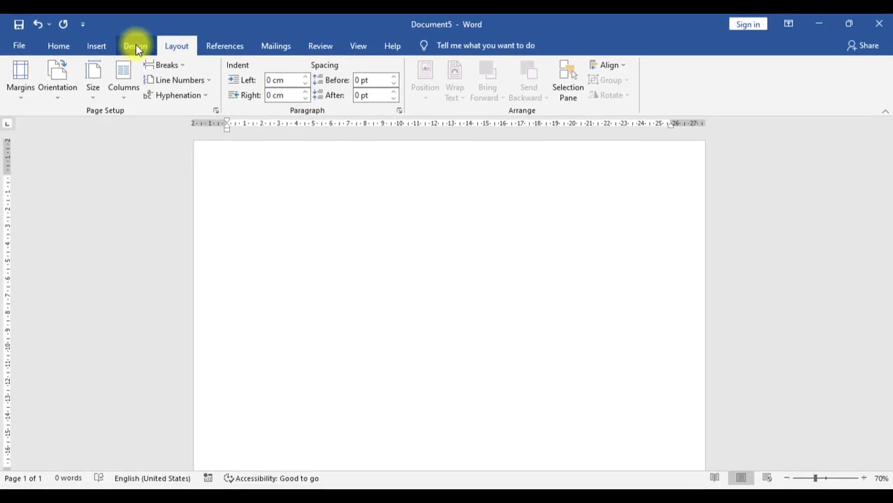
pyautogui.click(136, 46)
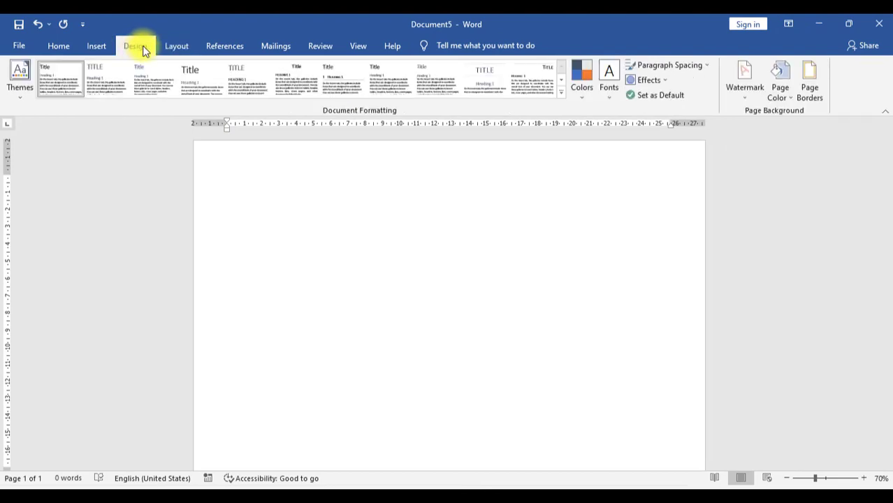
# Step: Frame the page with a dark orange zigzag art border, 20 pt wide
pyautogui.click(809, 90)
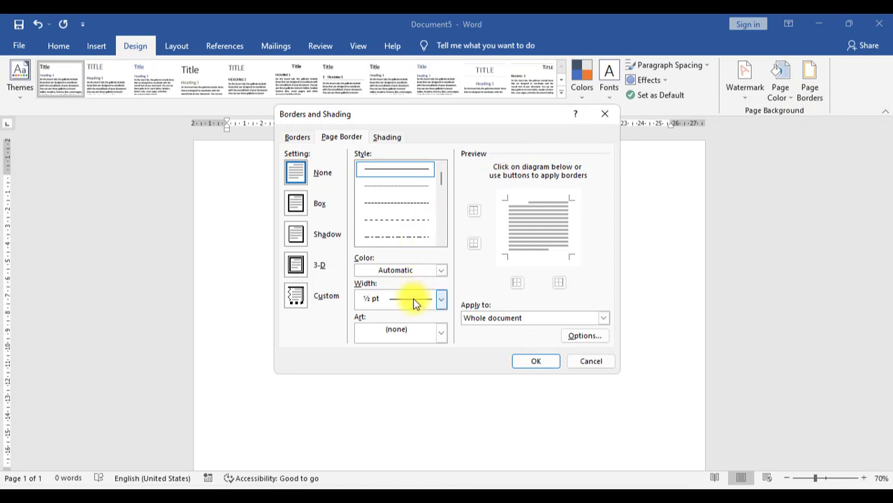
pyautogui.click(440, 336)
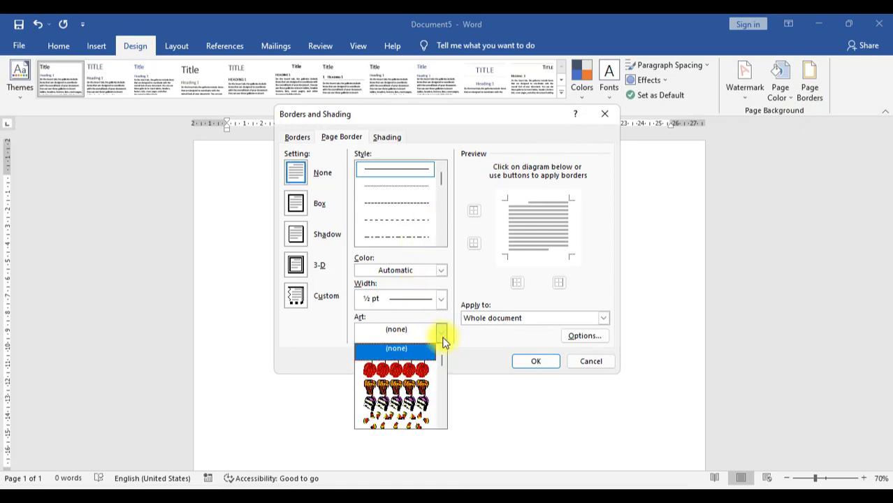
pyautogui.scroll(-2, 417, 405)
pyautogui.scroll(-8, 417, 405)
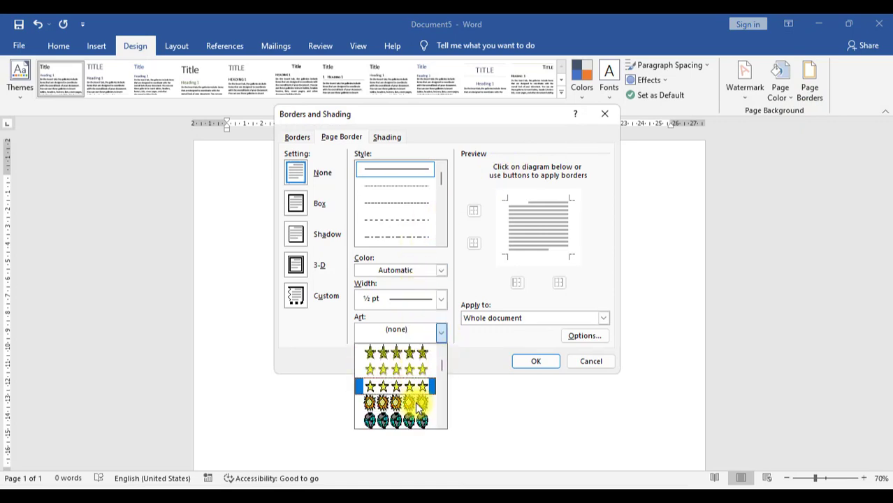
pyautogui.scroll(-8, 414, 401)
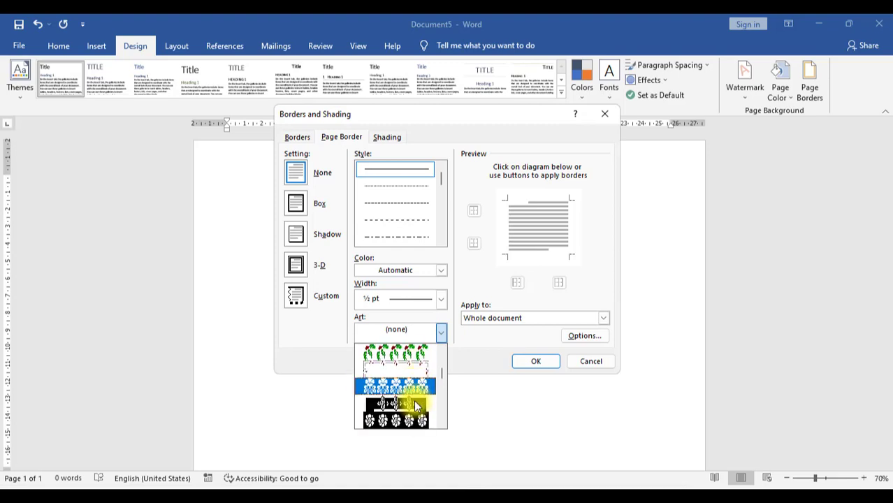
pyautogui.scroll(-8, 417, 404)
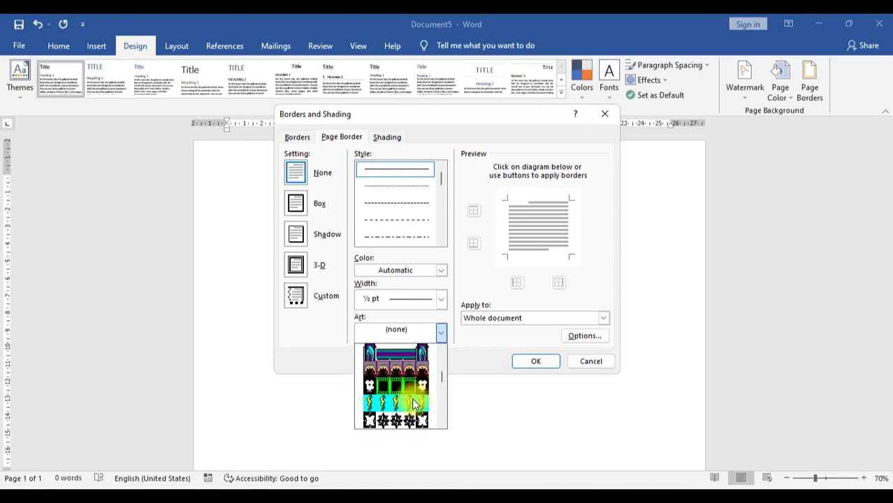
pyautogui.scroll(-6, 412, 401)
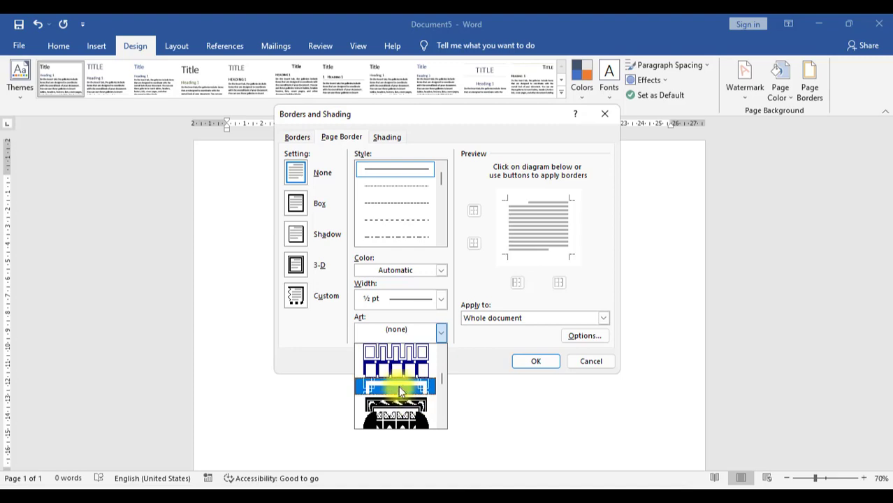
pyautogui.click(401, 404)
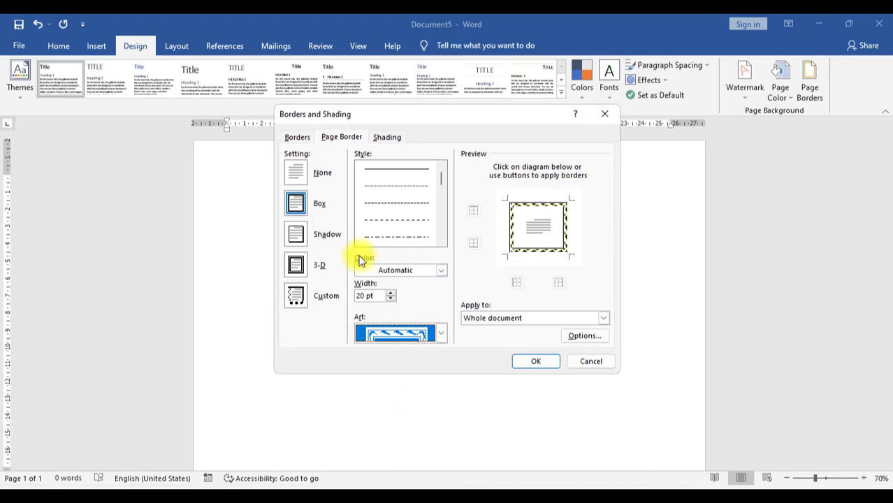
pyautogui.click(442, 271)
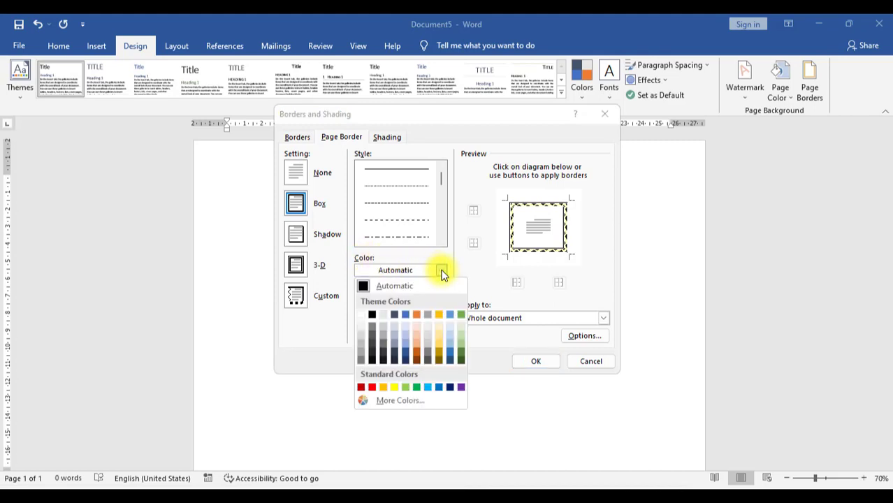
pyautogui.click(416, 355)
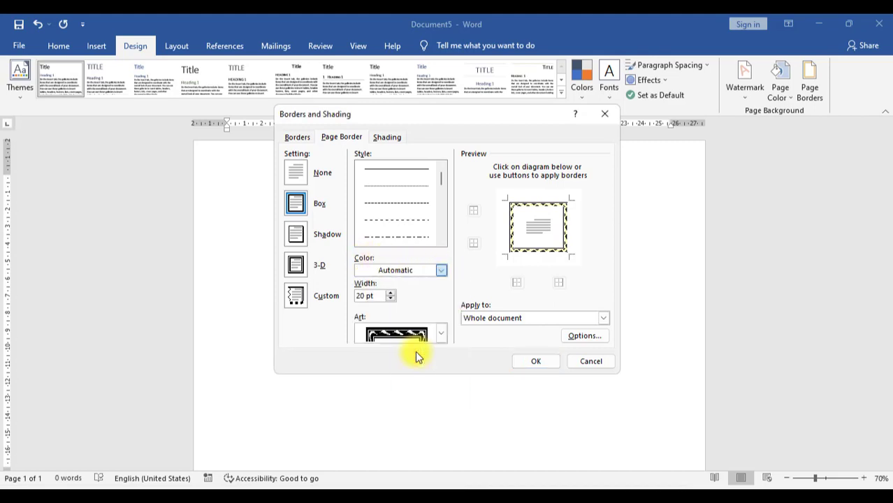
pyautogui.click(534, 361)
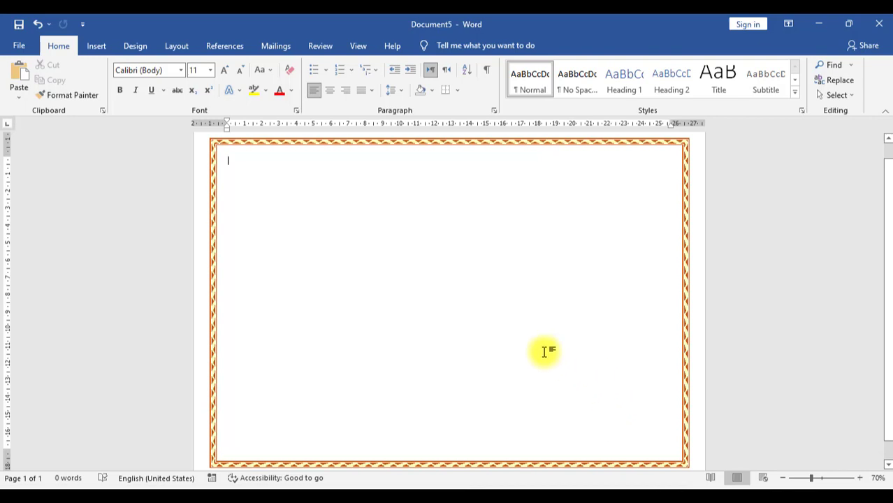
# Step: Create a new folder named SERIFIKAT DESAIN on Local Disk (D:) in the save dialog
pyautogui.click(19, 46)
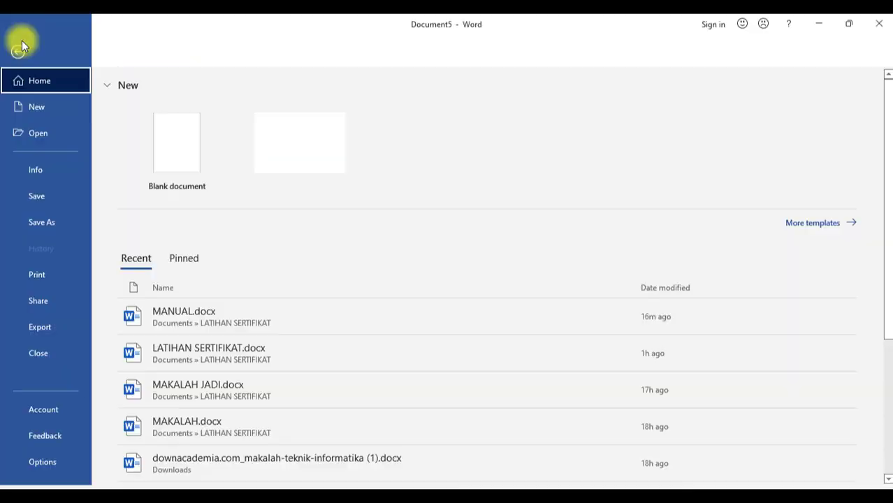
pyautogui.click(43, 195)
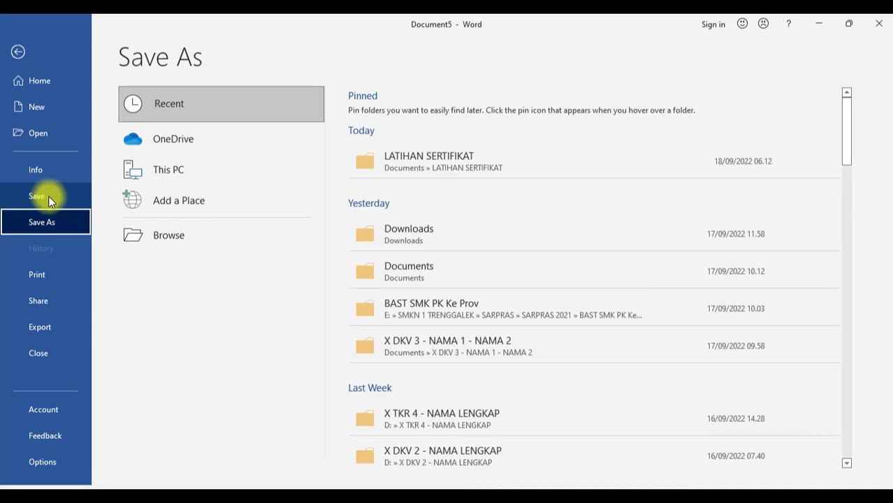
pyautogui.click(202, 227)
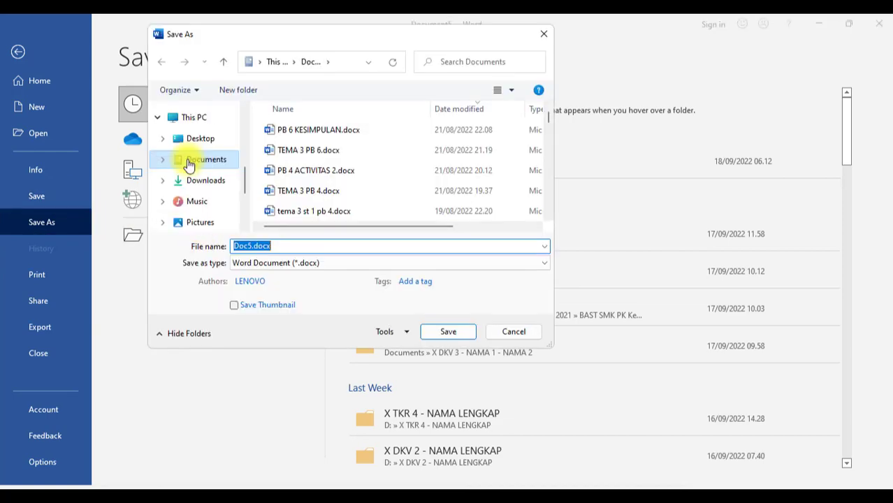
pyautogui.scroll(-1, 193, 202)
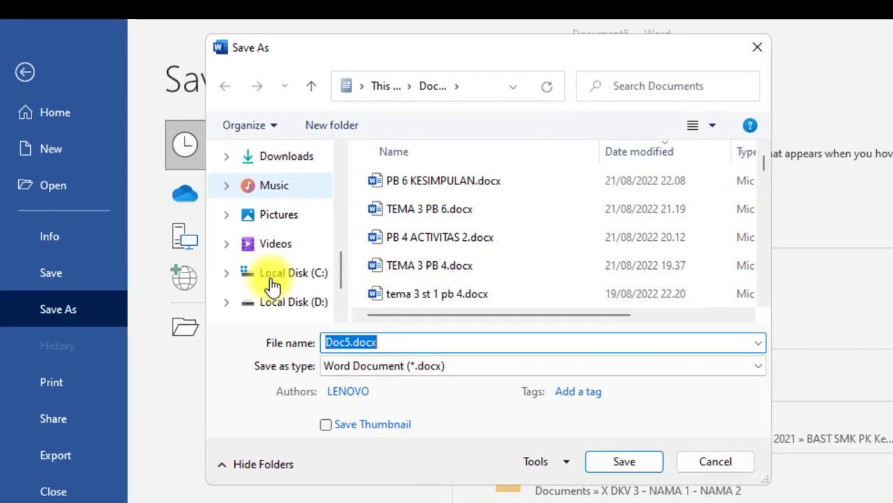
pyautogui.scroll(-1, 272, 283)
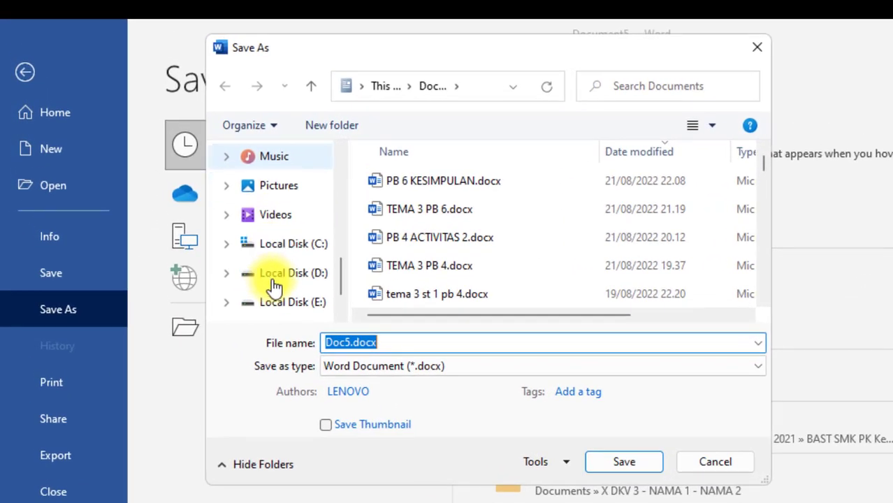
pyautogui.click(285, 275)
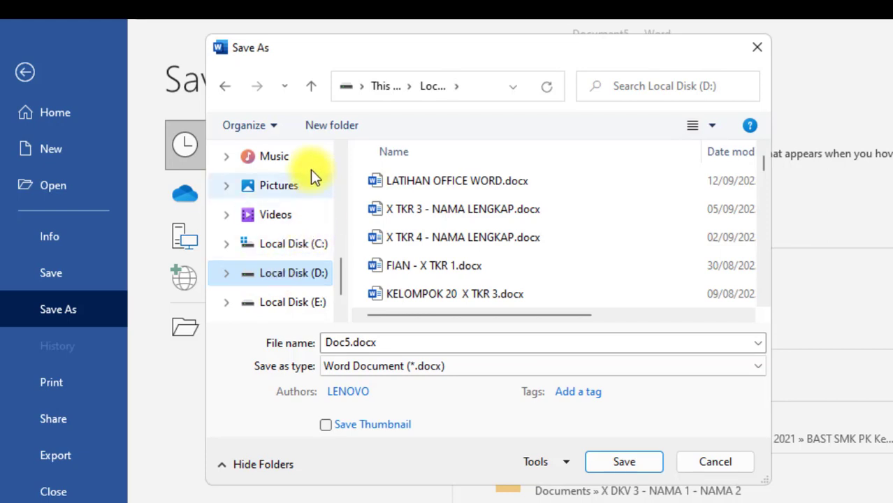
pyautogui.click(325, 134)
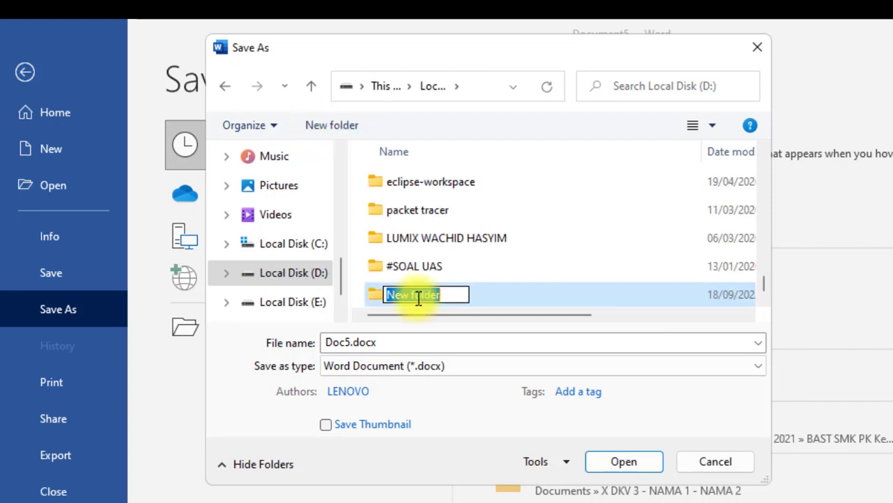
pyautogui.write('SERIFIKAT DESAIN')
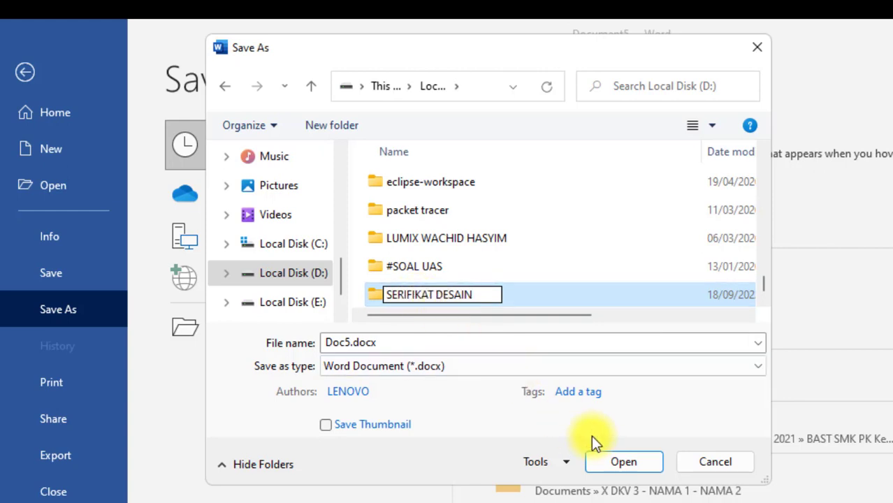
pyautogui.press('Return')
# Step: Save the document as SERTIFIKAT DESAIN inside the SERIFIKAT DESAIN folder
pyautogui.click(629, 467)
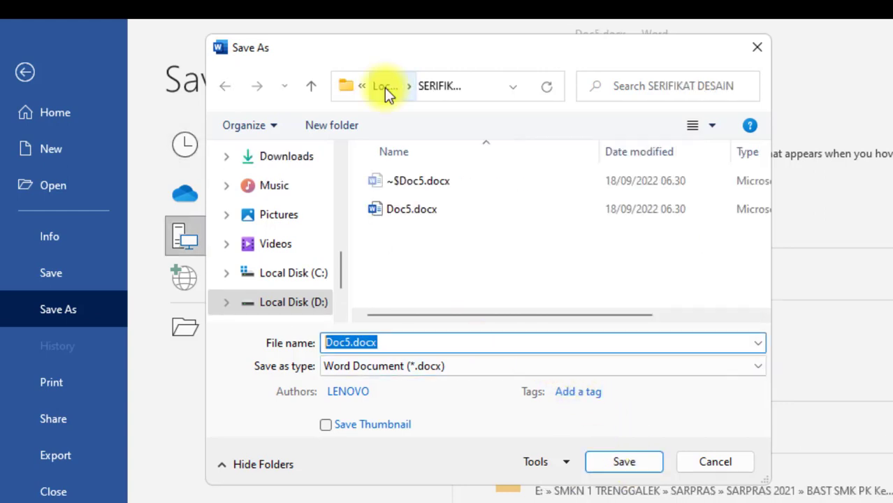
pyautogui.write('SE')
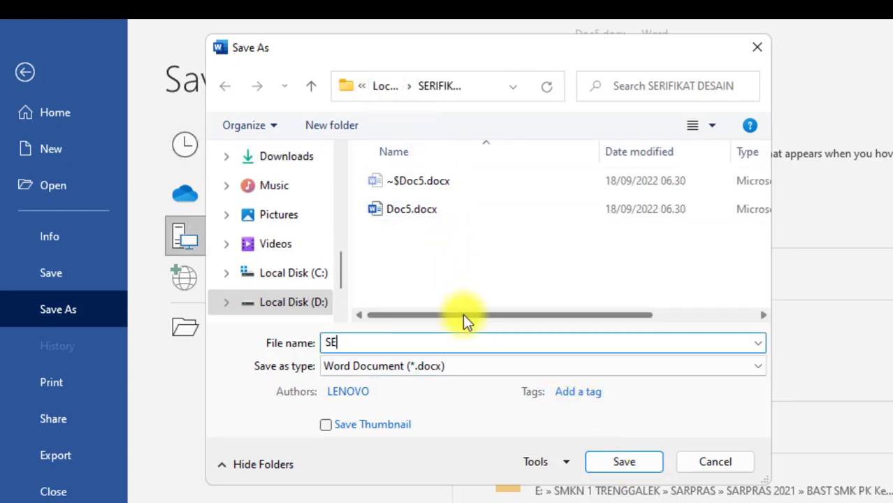
pyautogui.write('RTIFIKAT DESAIN')
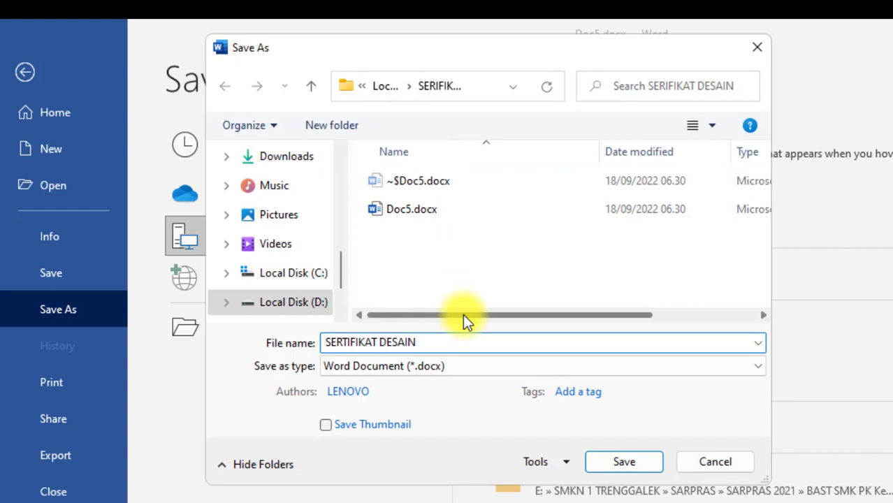
pyautogui.press('BackSpace')
pyautogui.press('BackSpace')
pyautogui.press('BackSpace')
pyautogui.press('BackSpace')
pyautogui.press('BackSpace')
pyautogui.press('BackSpace')
pyautogui.press('BackSpace')
pyautogui.write('DESAIN')
pyautogui.click(602, 470)
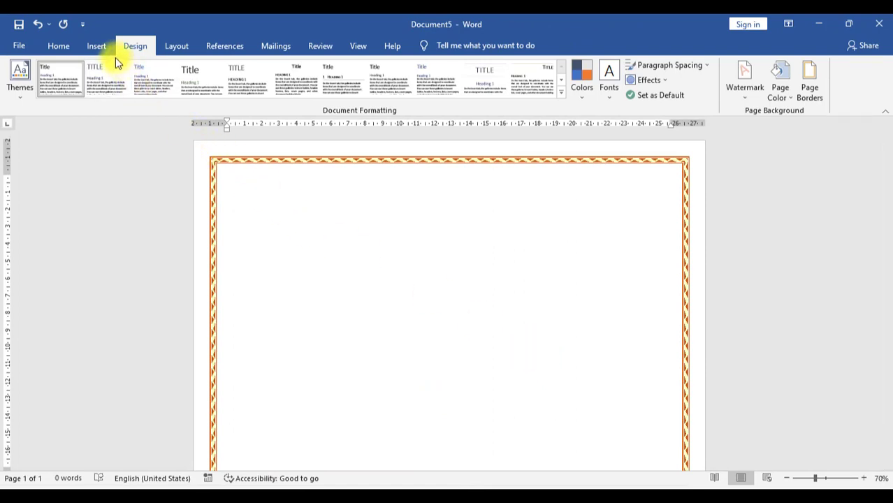
# Step: Insert gold WordArt and replace its placeholder with GRAFIKA KREATIF STUDIO
pyautogui.click(97, 46)
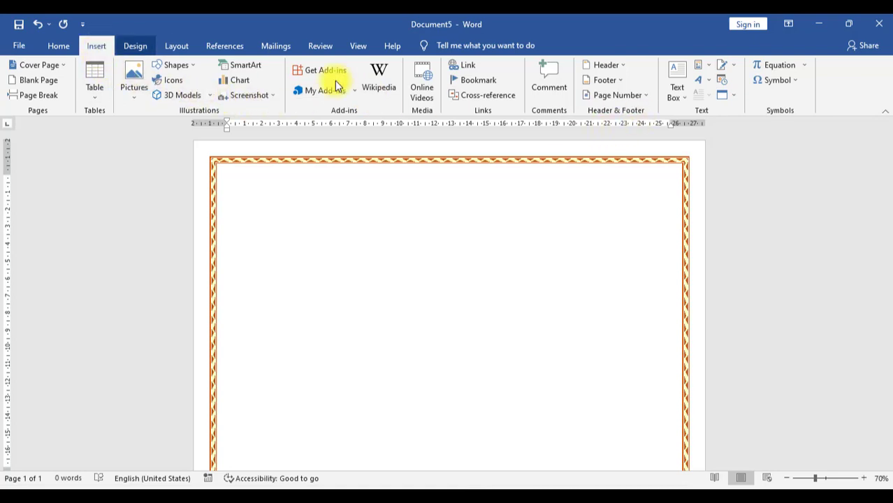
pyautogui.click(699, 80)
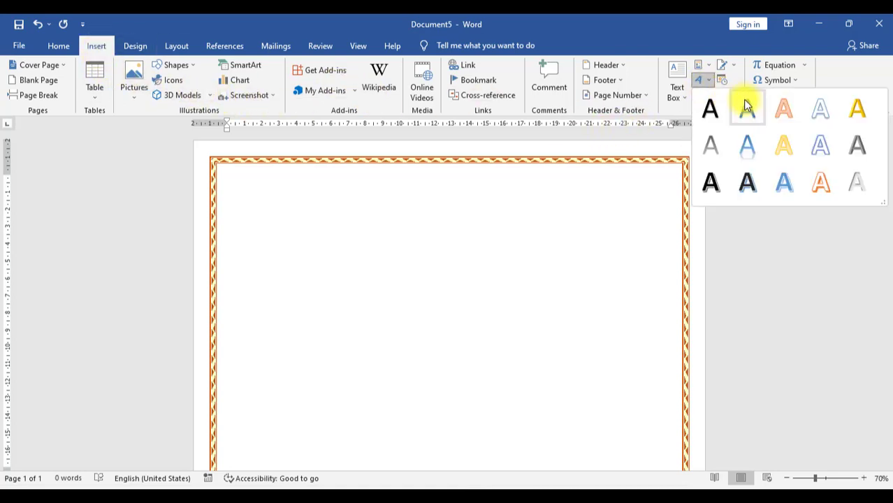
pyautogui.click(857, 112)
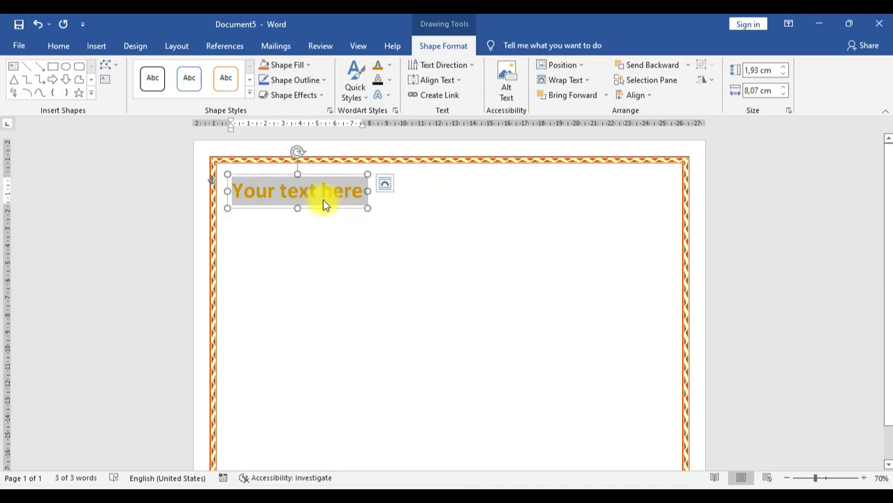
pyautogui.press('BackSpace')
pyautogui.write('GRAFIKA KREATIF STUDIO')
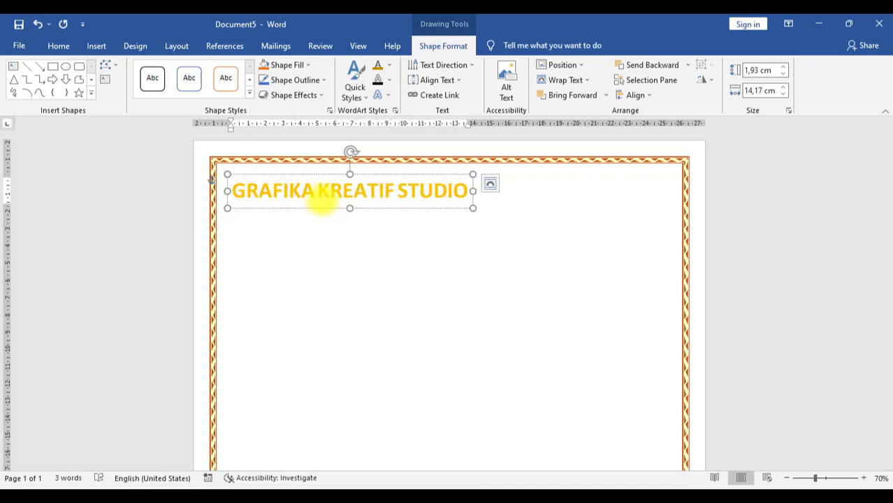
pyautogui.moveTo(235, 190); pyautogui.dragTo(442, 199)
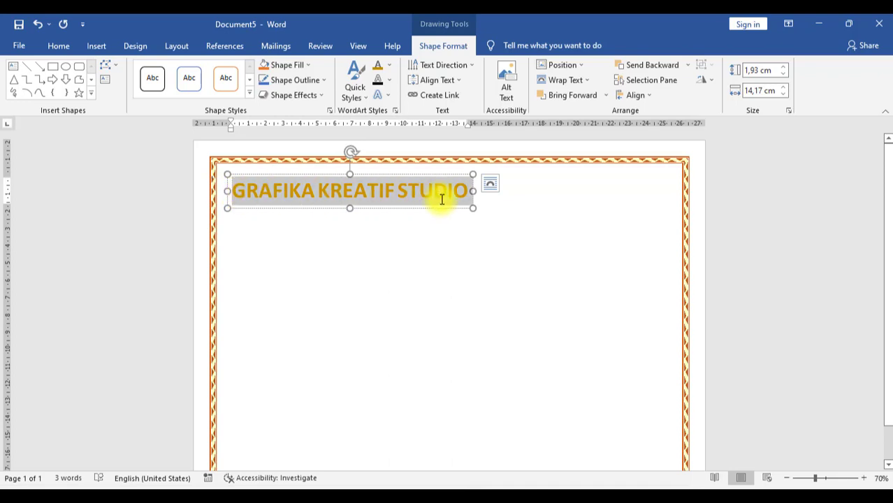
# Step: Set the WordArt title in the Aero font at size 28
pyautogui.click(59, 46)
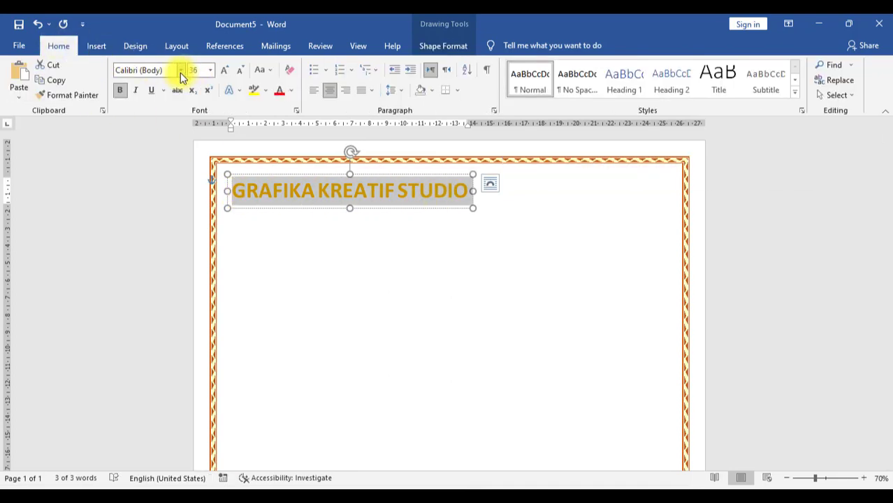
pyautogui.click(180, 71)
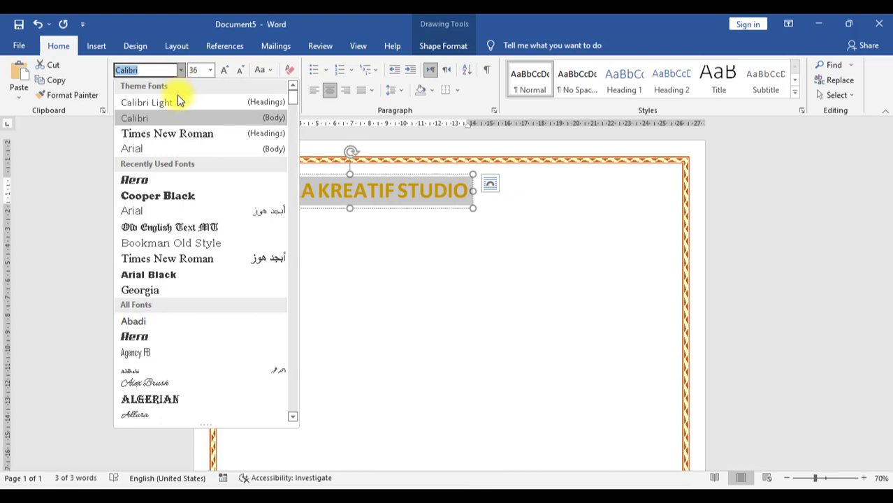
pyautogui.click(137, 180)
pyautogui.click(211, 70)
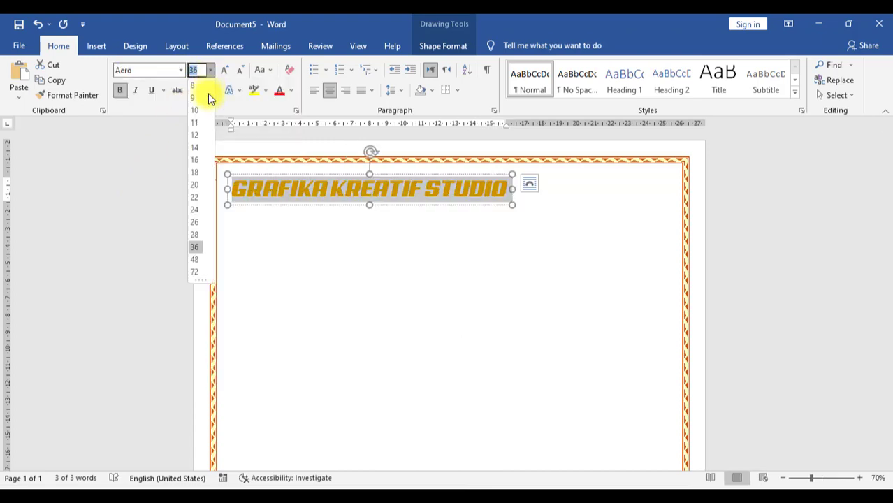
pyautogui.click(196, 234)
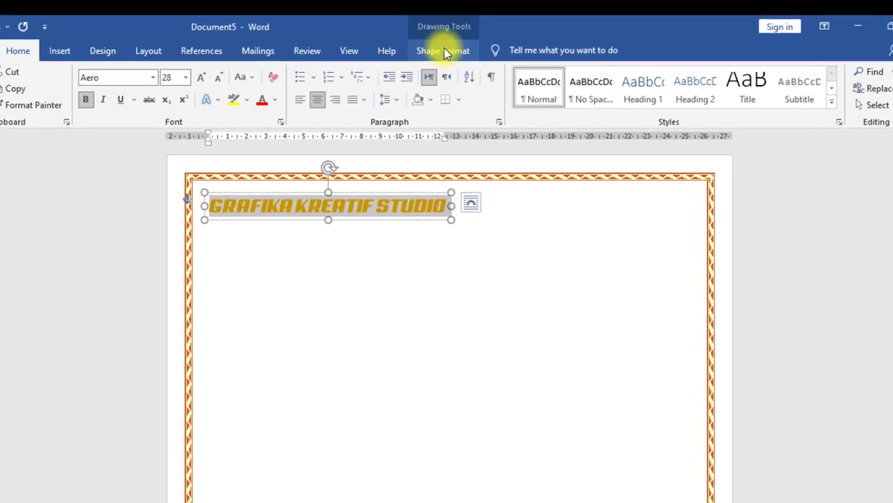
# Step: Apply a Square warp transform to the title and widen it to the right
pyautogui.click(435, 61)
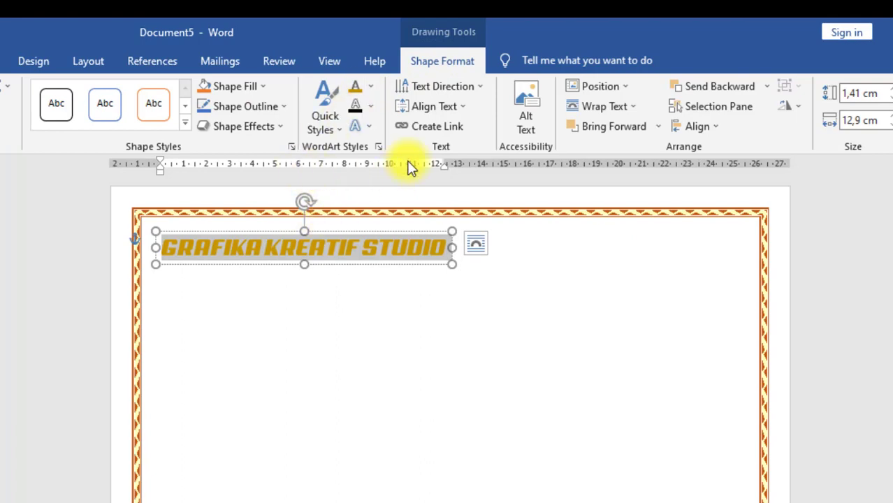
pyautogui.click(370, 129)
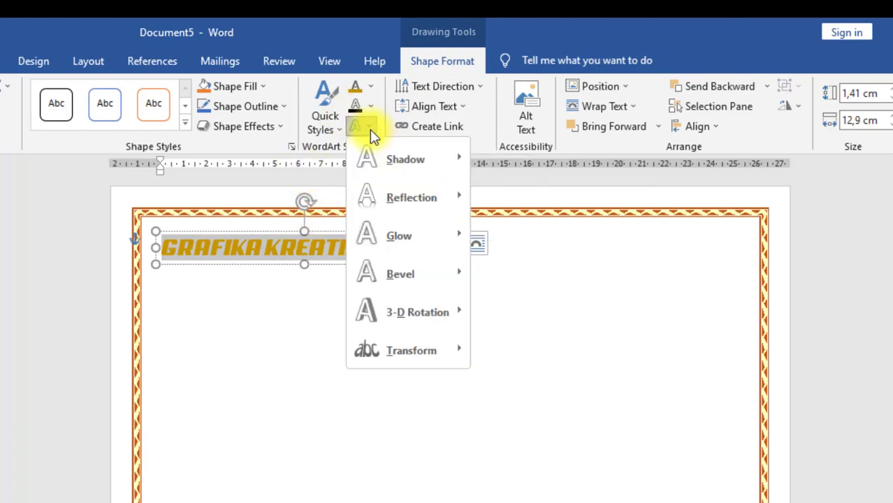
pyautogui.moveTo(403, 351)
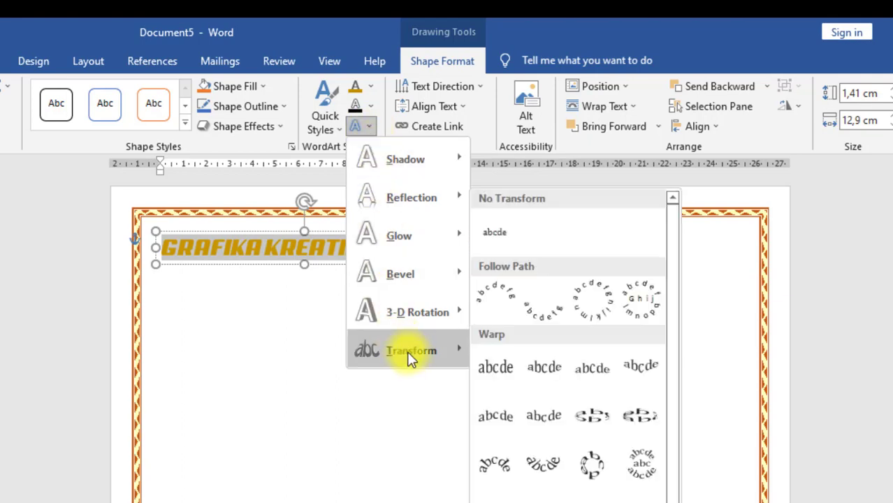
pyautogui.click(496, 369)
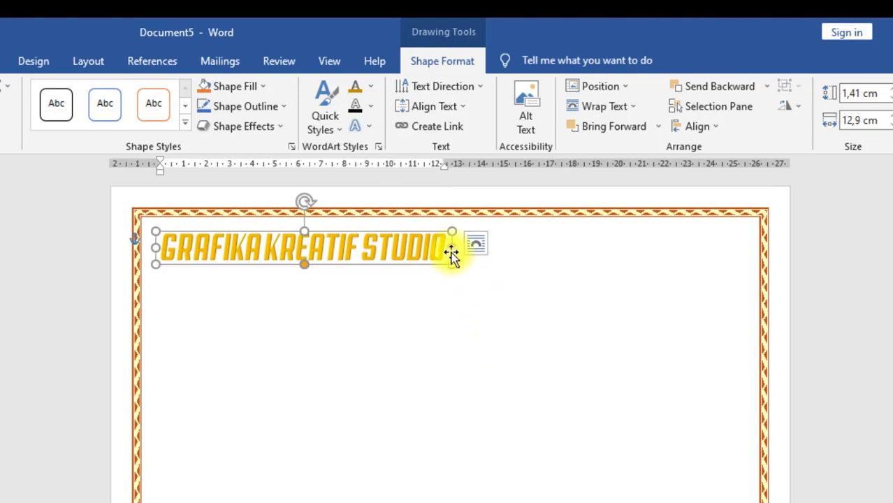
pyautogui.moveTo(452, 247); pyautogui.dragTo(507, 261)
# Step: Make the GRAFIKA KREATIF STUDIO title In Line with Text and centre it
pyautogui.click(493, 334)
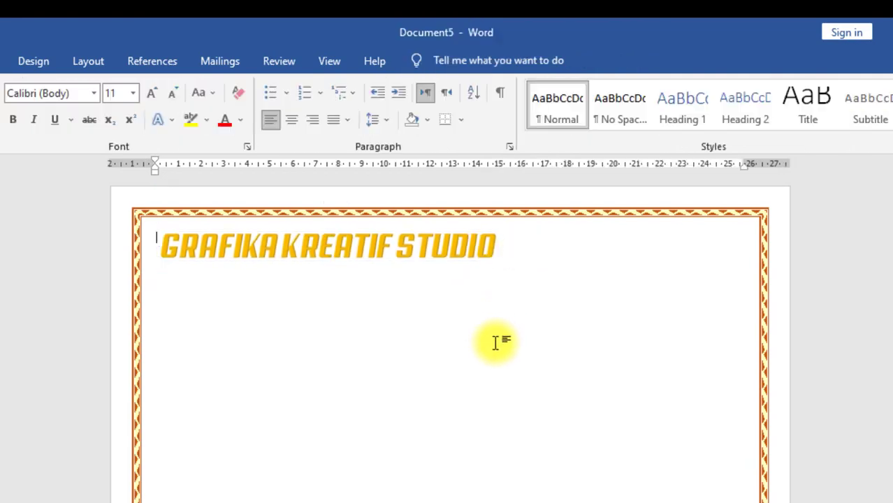
pyautogui.click(461, 244)
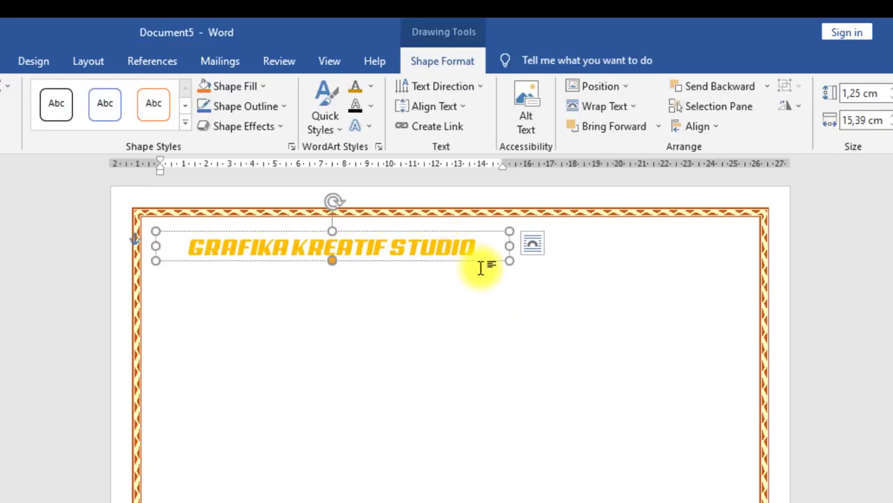
pyautogui.moveTo(476, 261); pyautogui.dragTo(586, 254)
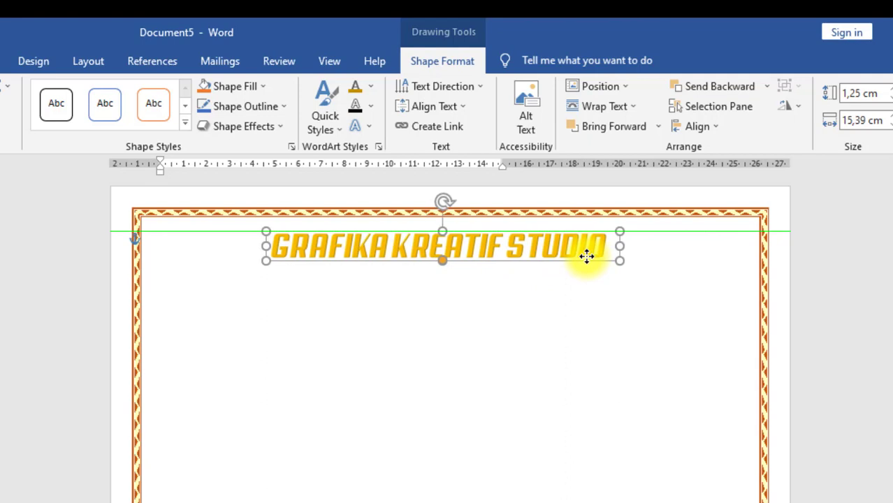
pyautogui.click(488, 245)
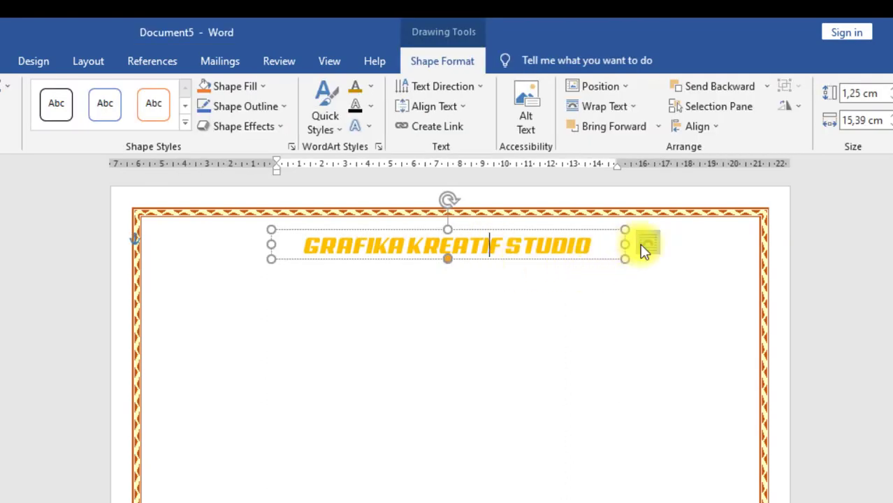
pyautogui.click(633, 108)
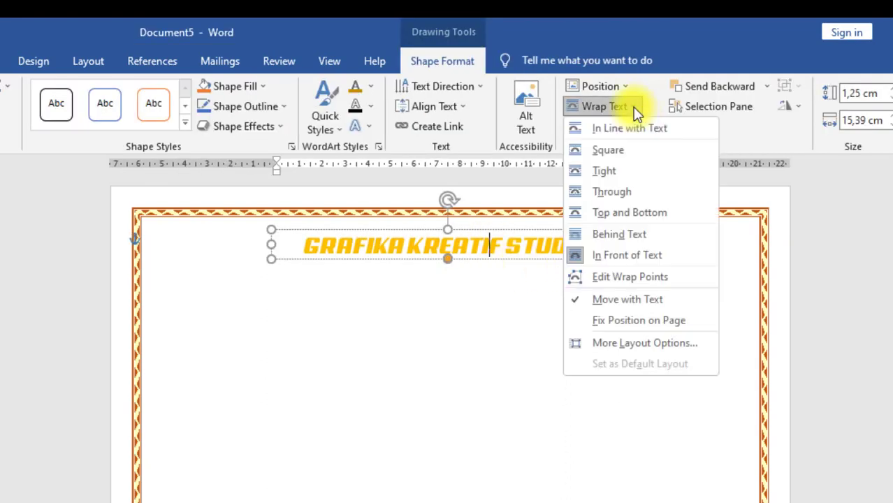
pyautogui.click(636, 130)
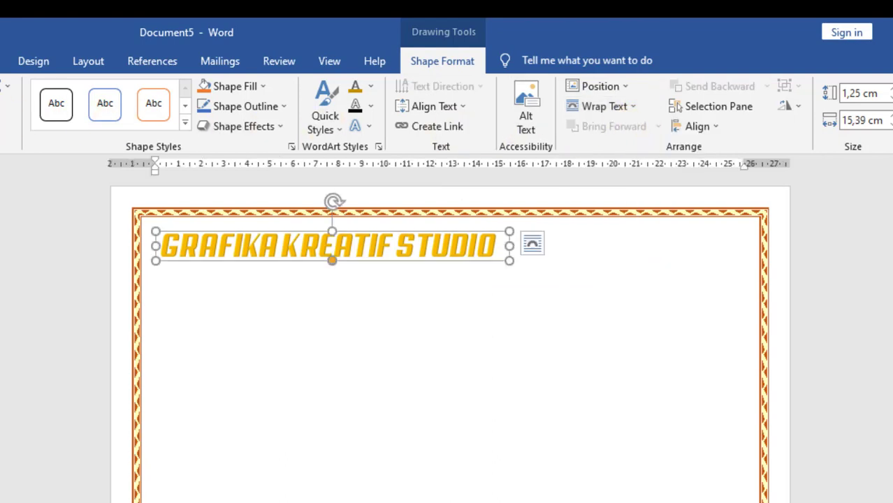
pyautogui.hotkey('alt', 'h')
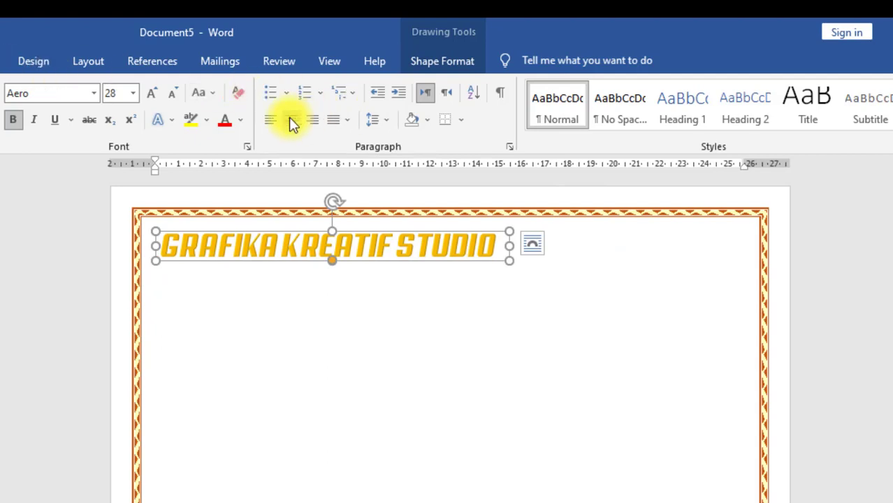
pyautogui.click(519, 259)
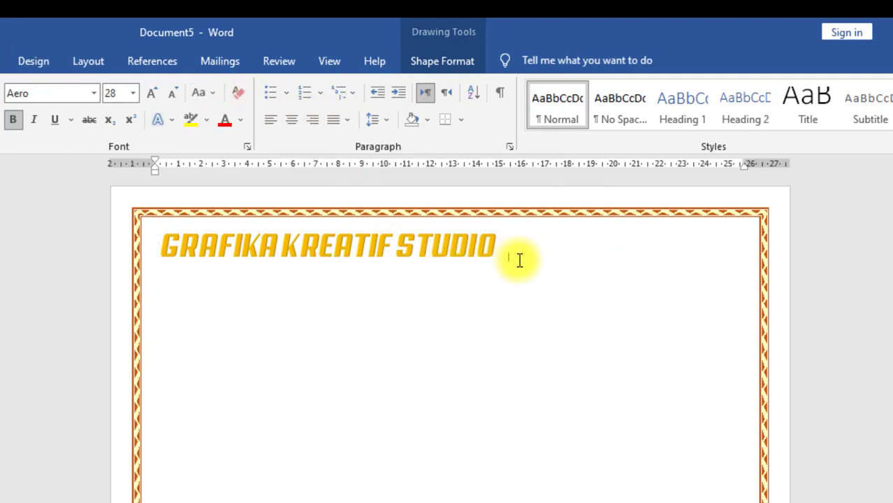
pyautogui.click(292, 122)
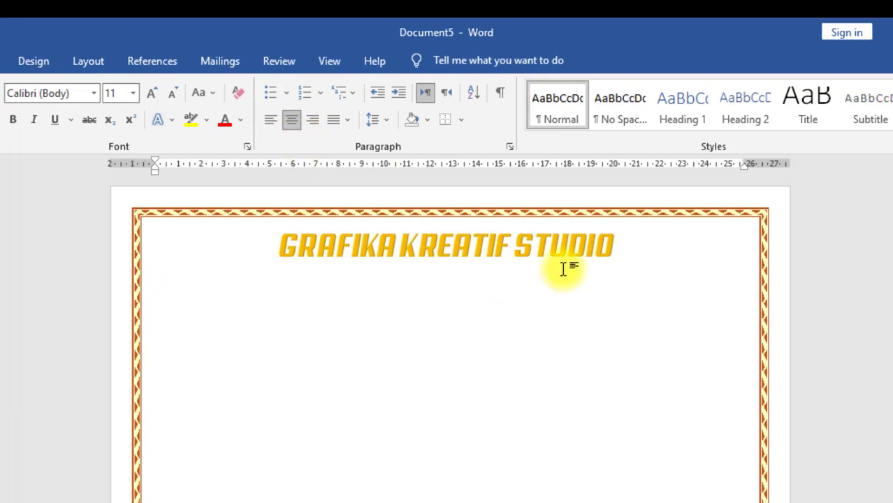
# Step: In Arial, type the studio's street address and phone, then its website and e-mail below
pyautogui.click(96, 94)
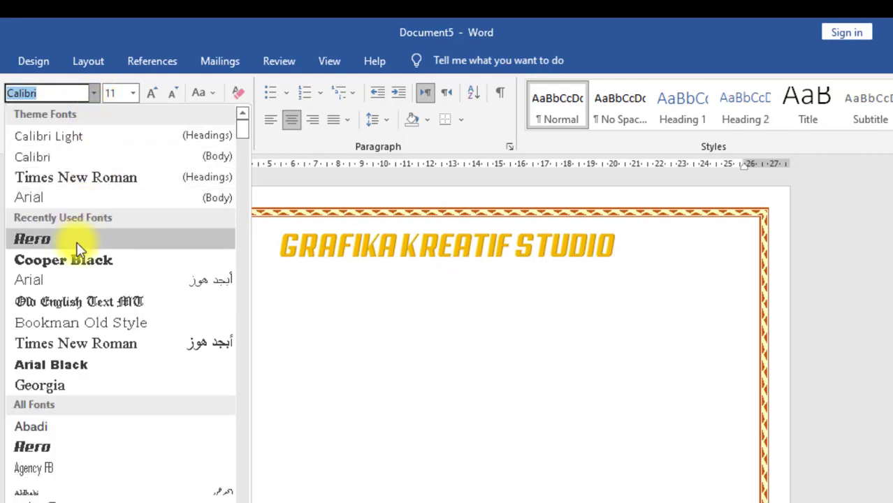
pyautogui.click(38, 197)
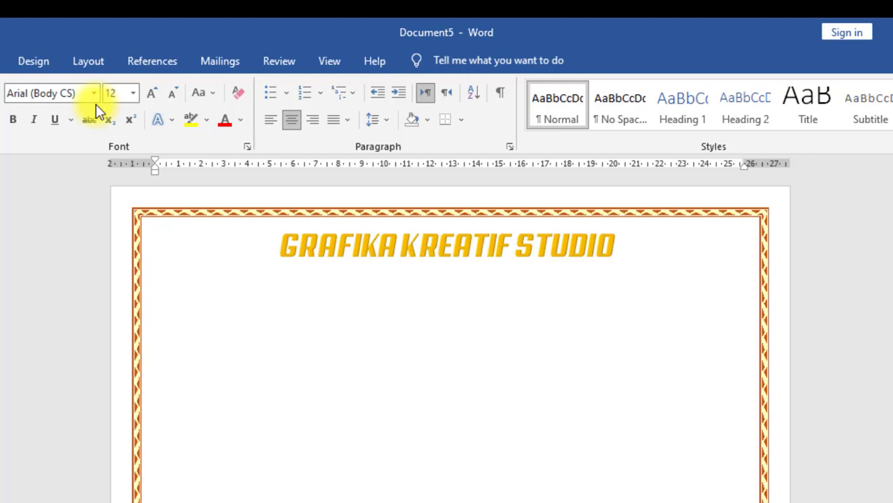
pyautogui.click(355, 272)
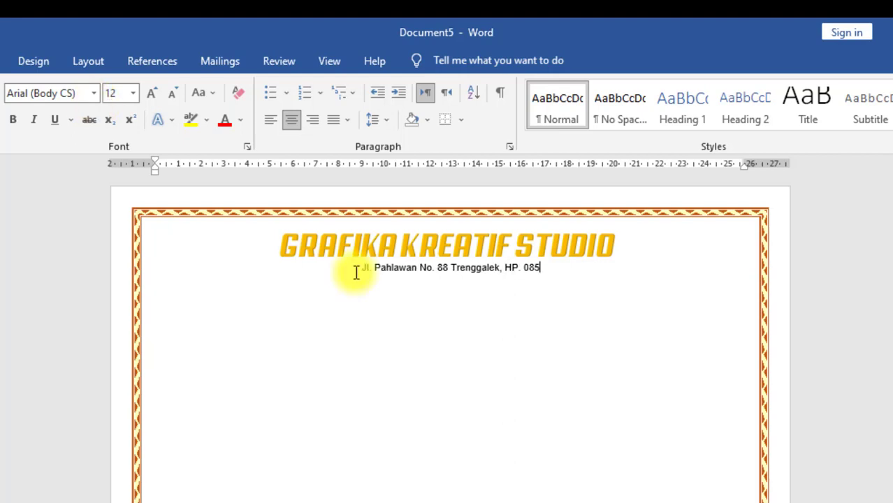
pyautogui.press('Return')
pyautogui.write('Website: www.grafikakre')
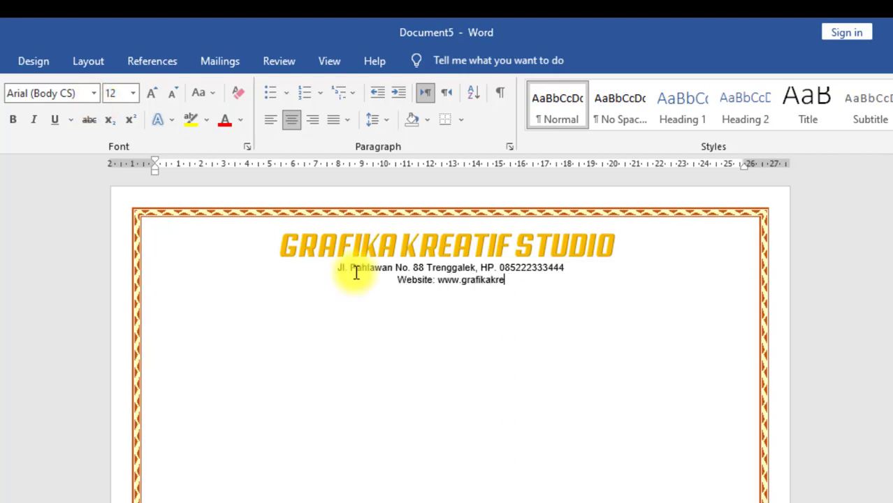
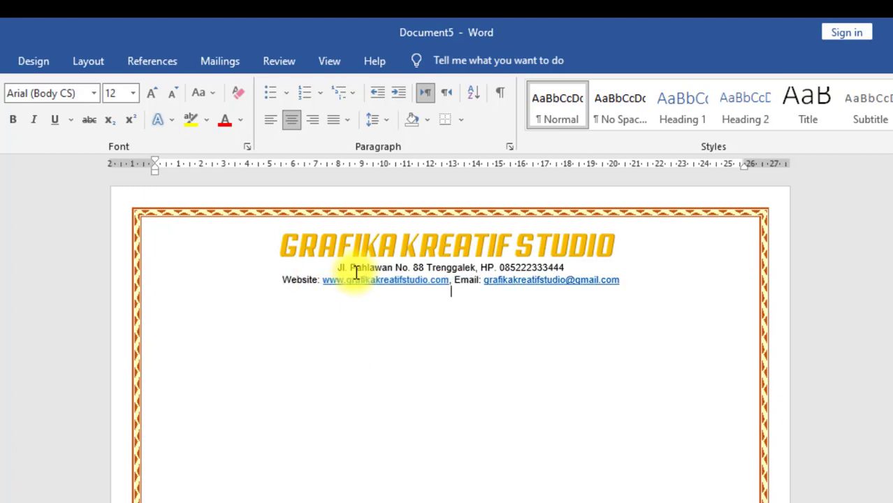
pyautogui.press('Return')
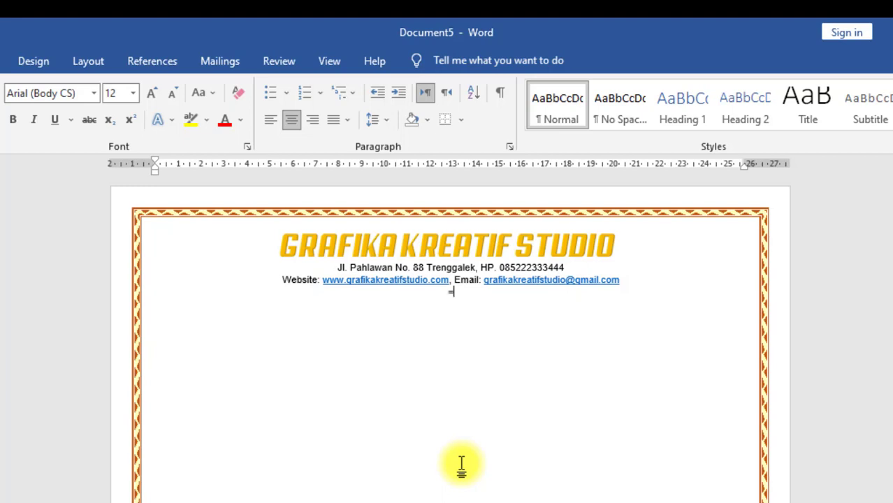
# Step: Turn equals signs into a horizontal rule and apply wider line spacing to the header
pyautogui.write('==')
pyautogui.press('Return')
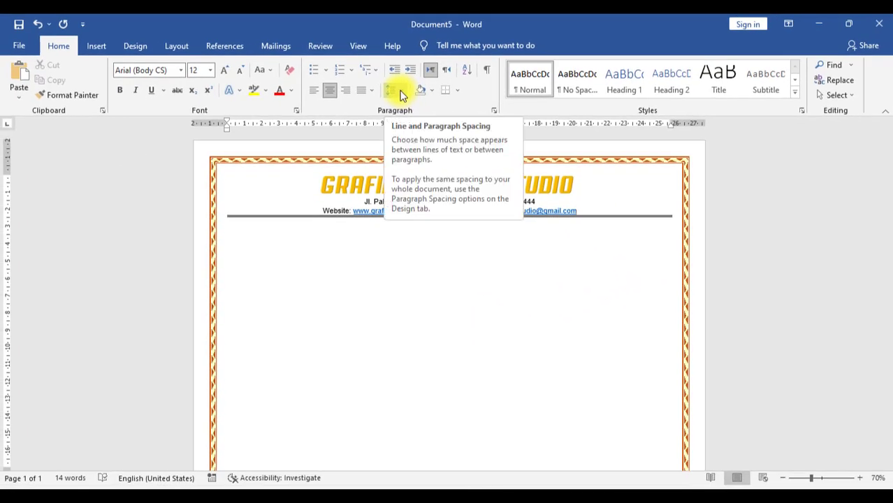
pyautogui.click(401, 95)
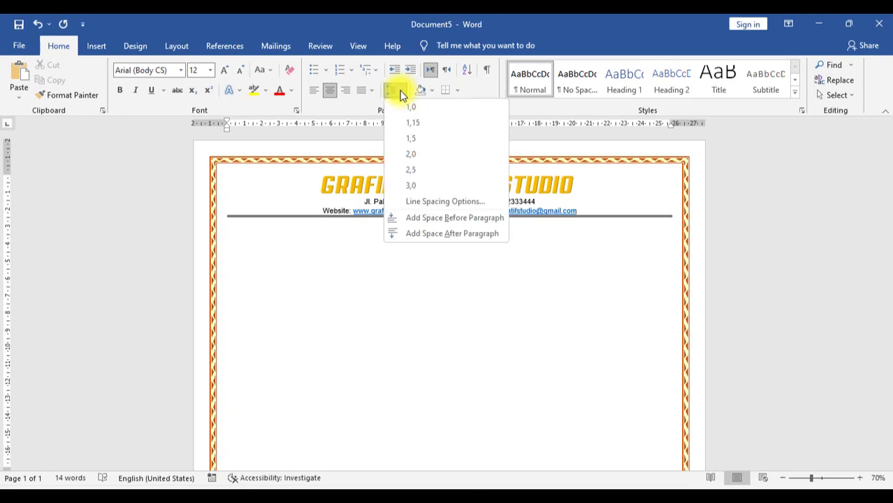
pyautogui.click(409, 139)
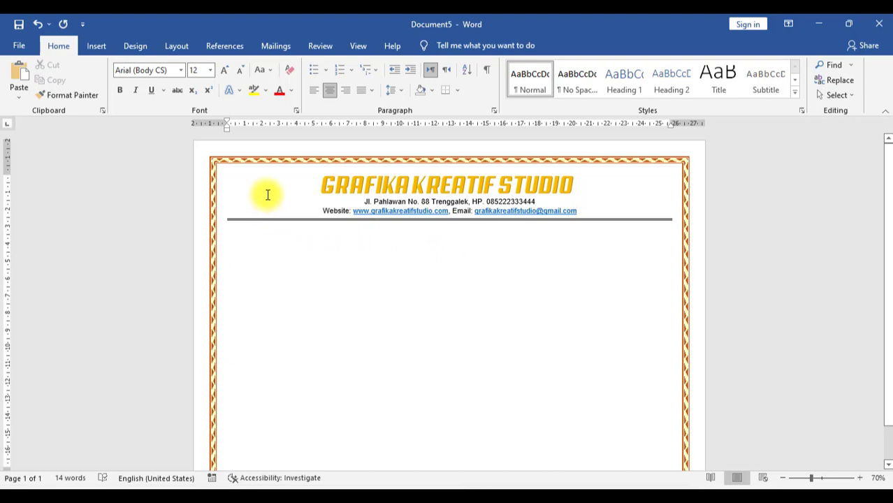
# Step: Insert the GRAFIKA.png logo from the Pictures folder into the certificate header
pyautogui.click(98, 46)
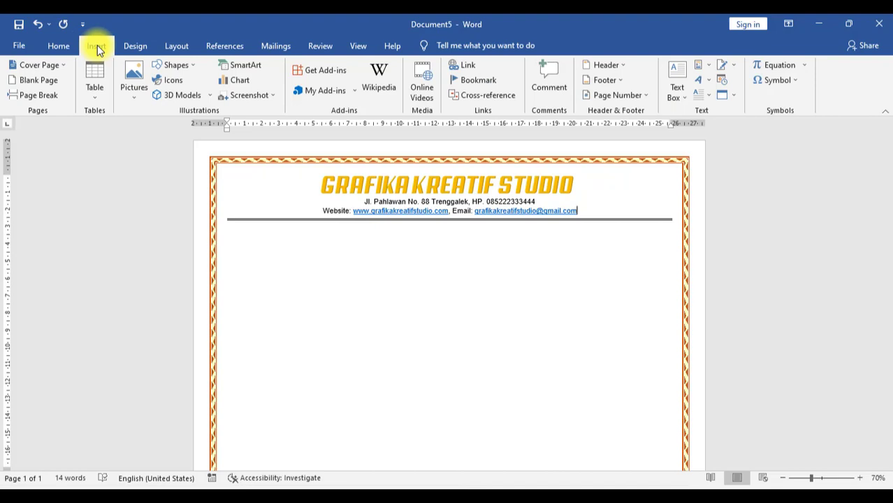
pyautogui.click(135, 79)
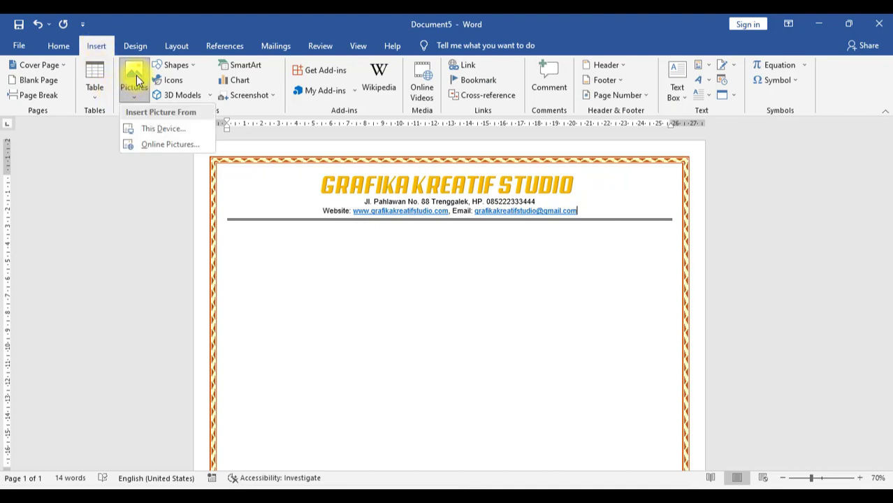
pyautogui.click(154, 131)
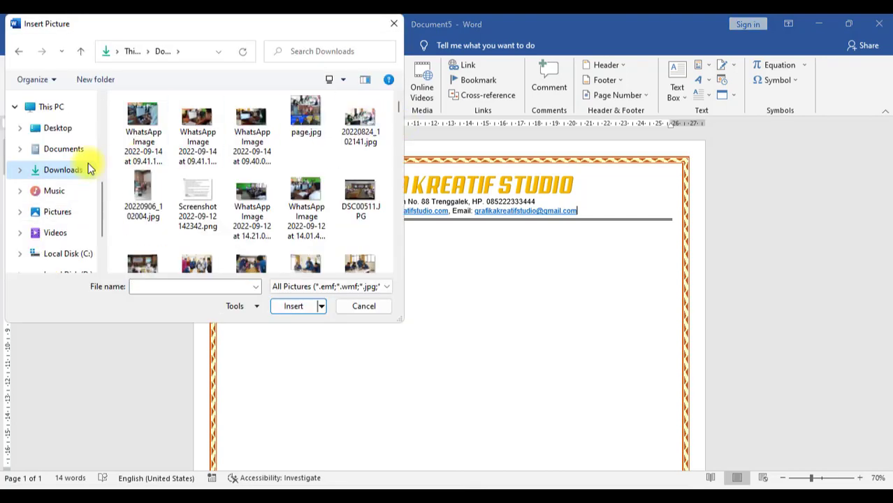
pyautogui.click(63, 150)
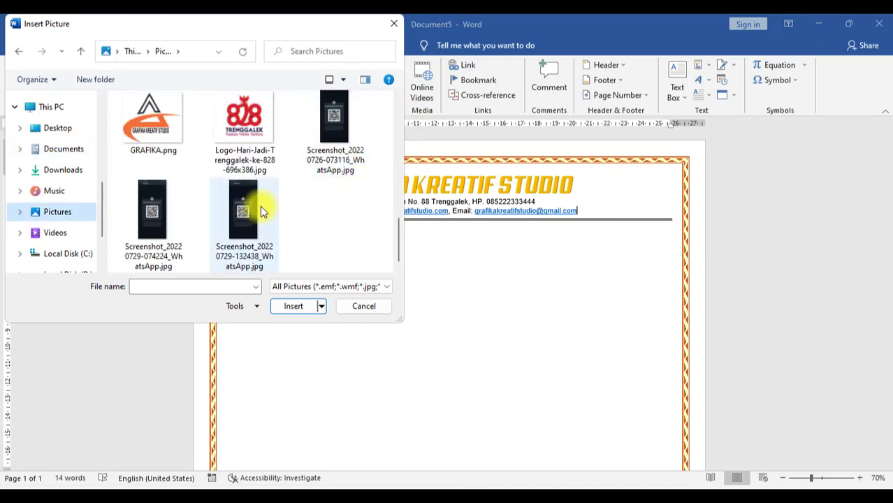
pyautogui.click(155, 129)
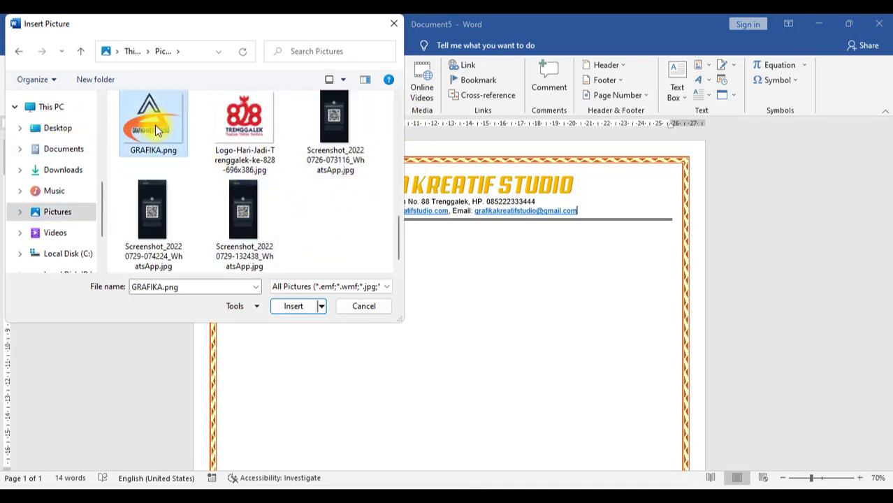
pyautogui.click(291, 309)
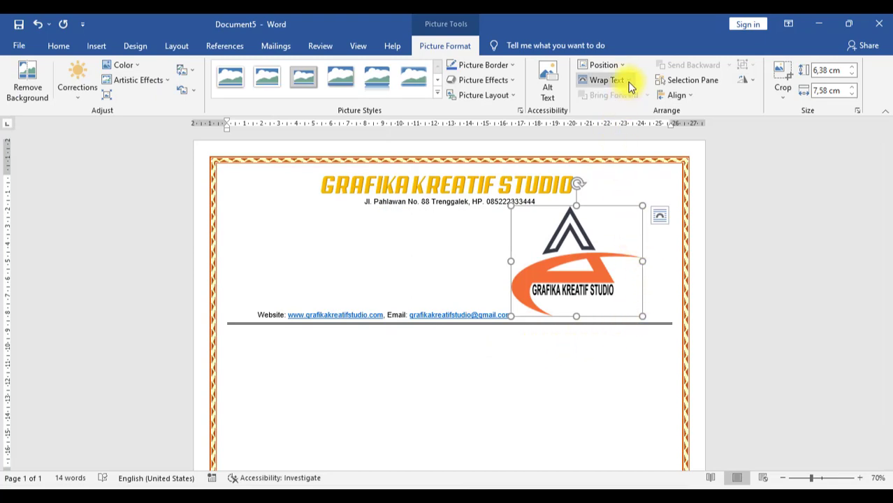
# Step: Set the logo to In Front of Text and resize it to about 2.62 × 3.11 cm beside the heading
pyautogui.click(629, 82)
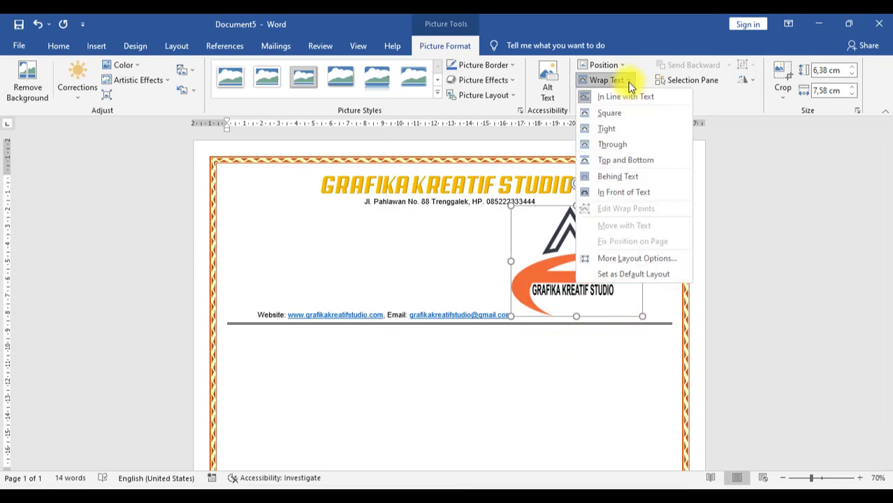
pyautogui.click(641, 195)
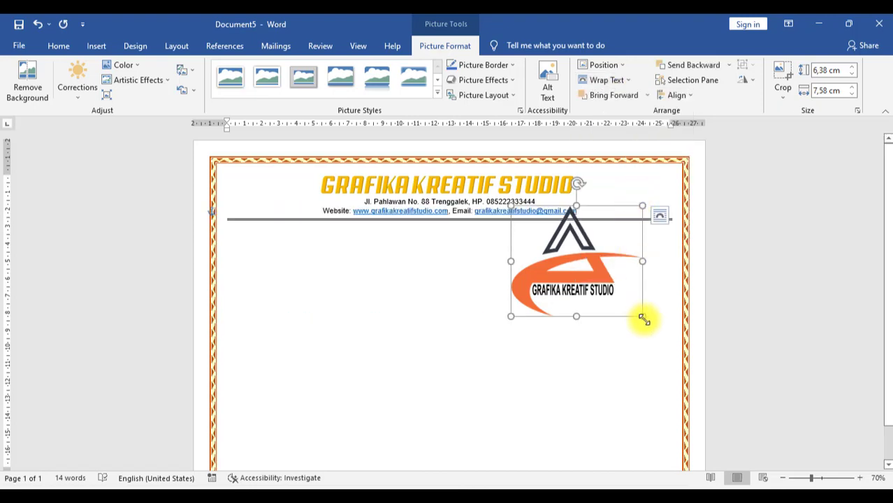
pyautogui.moveTo(642, 318); pyautogui.dragTo(261, 198)
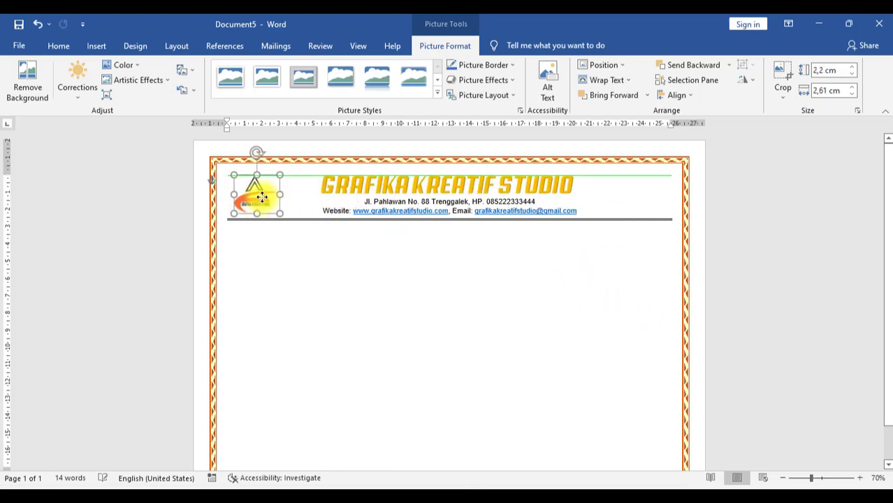
pyautogui.moveTo(279, 172); pyautogui.dragTo(287, 171)
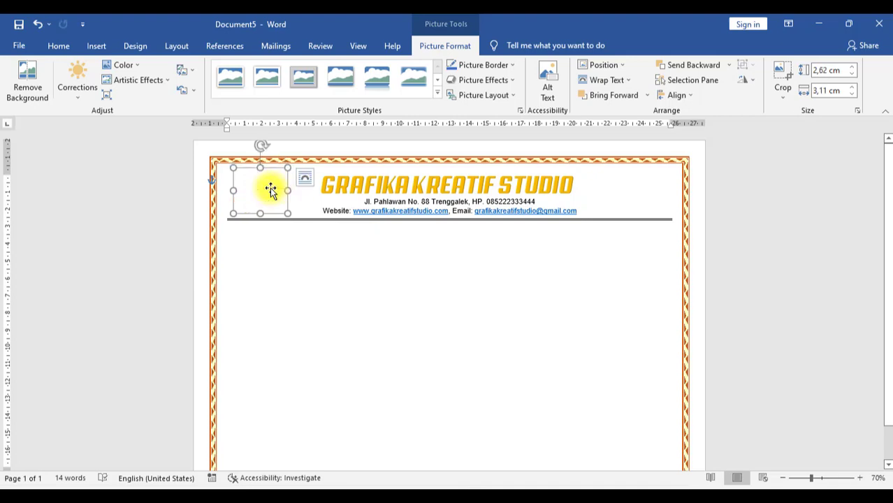
pyautogui.click(381, 271)
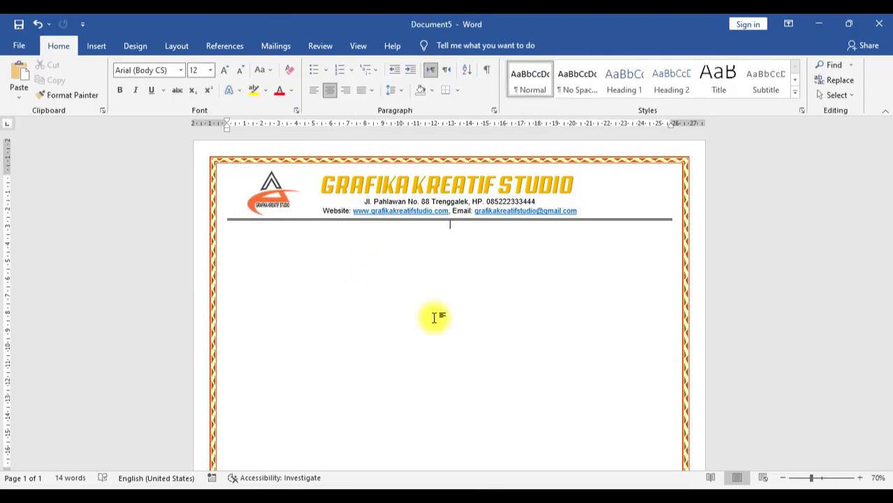
# Step: Add the title SERTIFIKAT below the header in Cooper Black, size 26
pyautogui.press('Return')
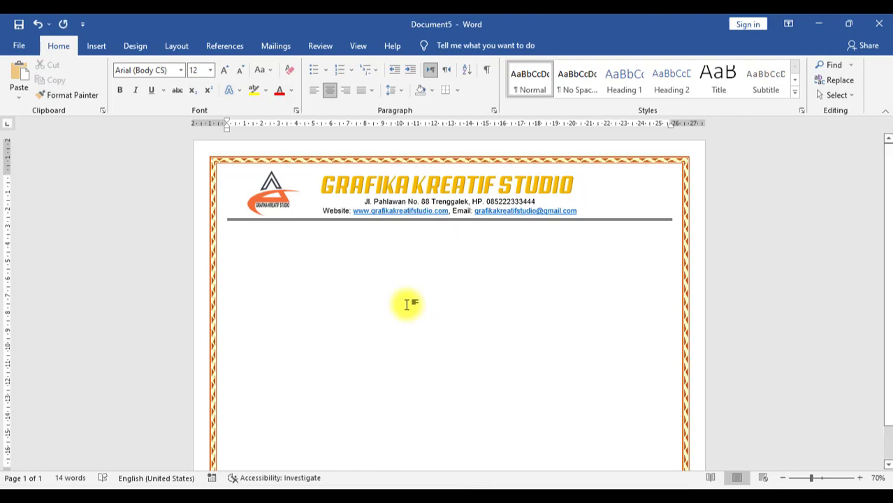
pyautogui.write('SERIFIKAT')
pyautogui.doubleClick(412, 236)
pyautogui.click(180, 70)
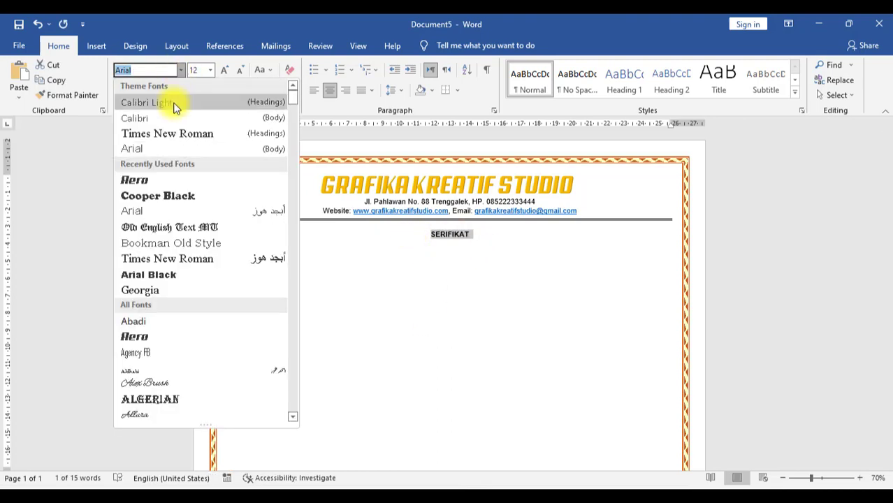
pyautogui.click(159, 195)
pyautogui.click(508, 236)
pyautogui.click(171, 70)
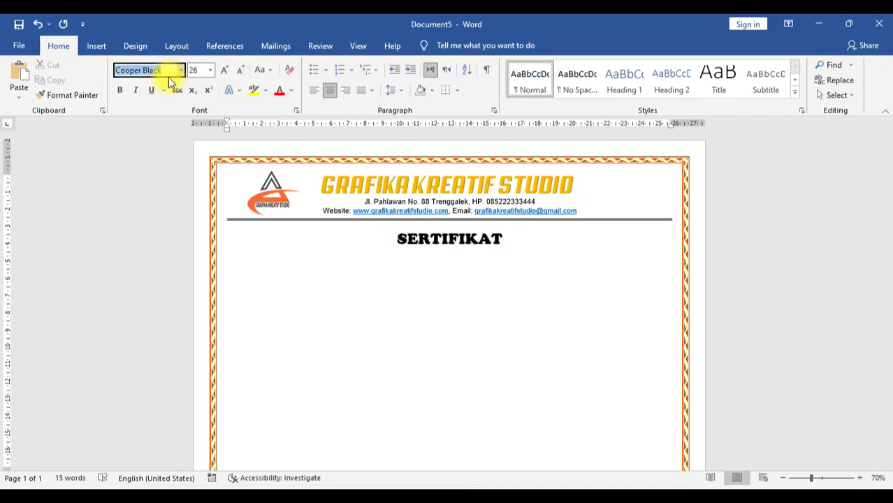
pyautogui.click(210, 70)
# Step: Add the number line 'NO. 111/13.1/IX/2022' and 'Diberika kepada:' under the title
pyautogui.click(460, 288)
pyautogui.write('NO.')
pyautogui.hotkey('ctrl', 's')
pyautogui.press('Escape')
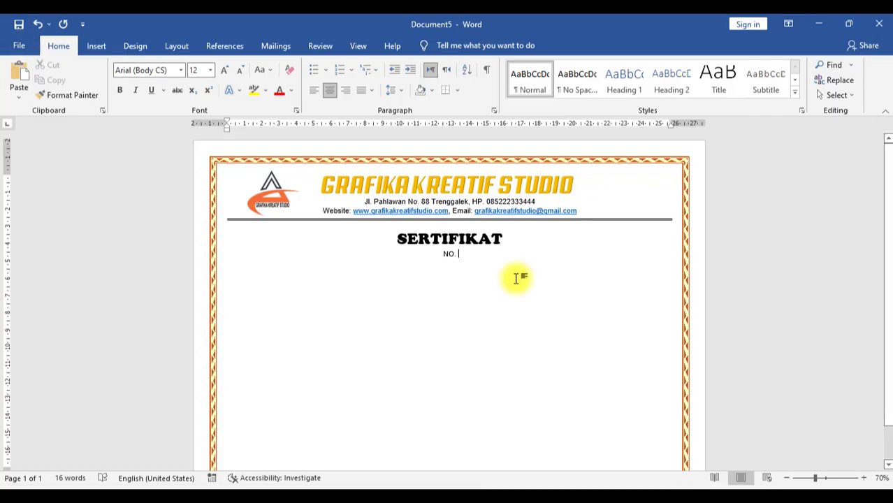
pyautogui.write('111/13.1')
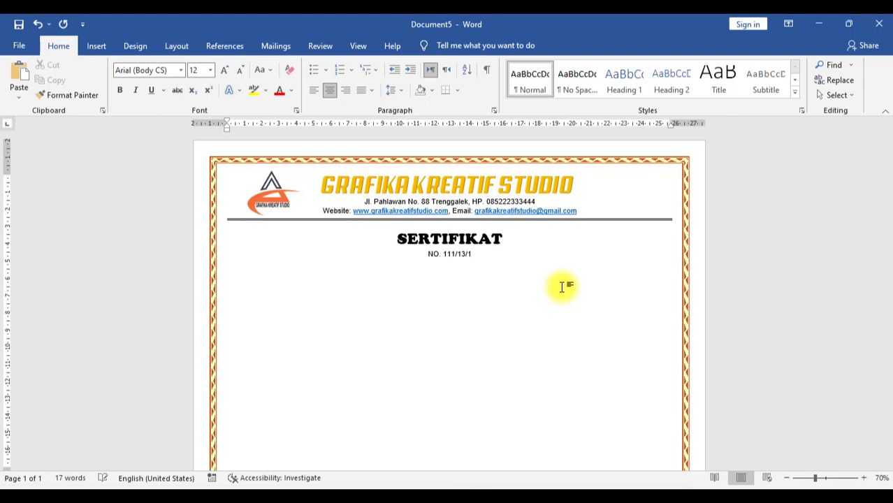
pyautogui.write('/IX/2022')
pyautogui.press('Return')
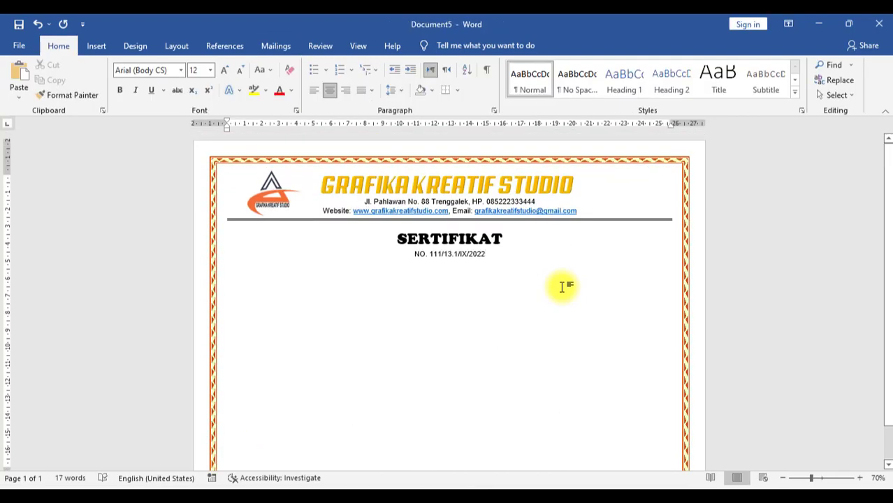
pyautogui.write('Diberika ke')
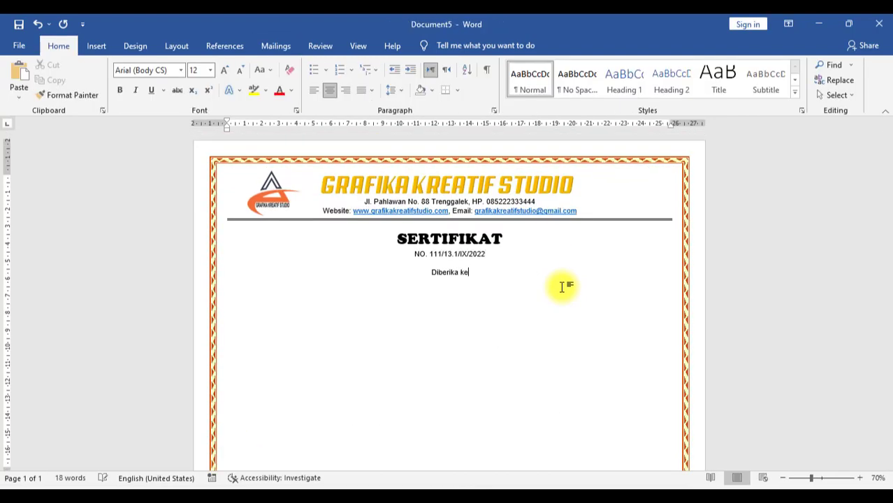
pyautogui.write('pada:')
# Step: Type the field labels Nama and 'Tempat, Tanggal Lahir' on separate lines
pyautogui.press('Return')
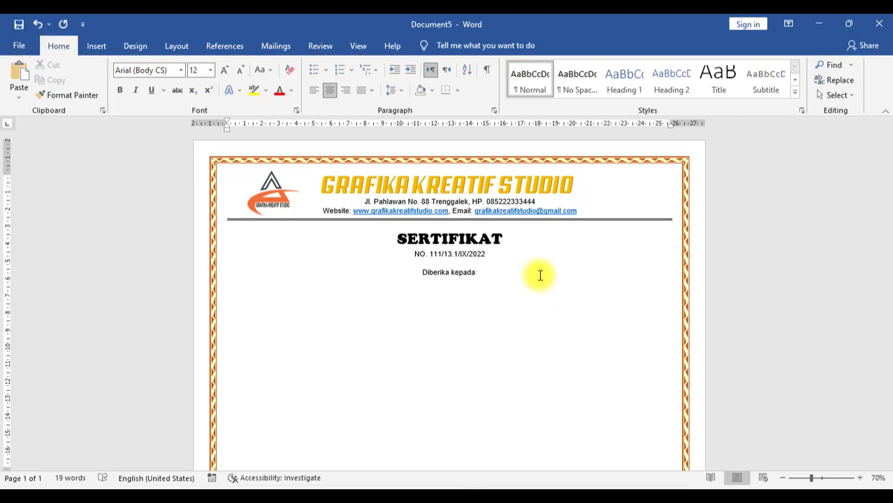
pyautogui.write('Nama')
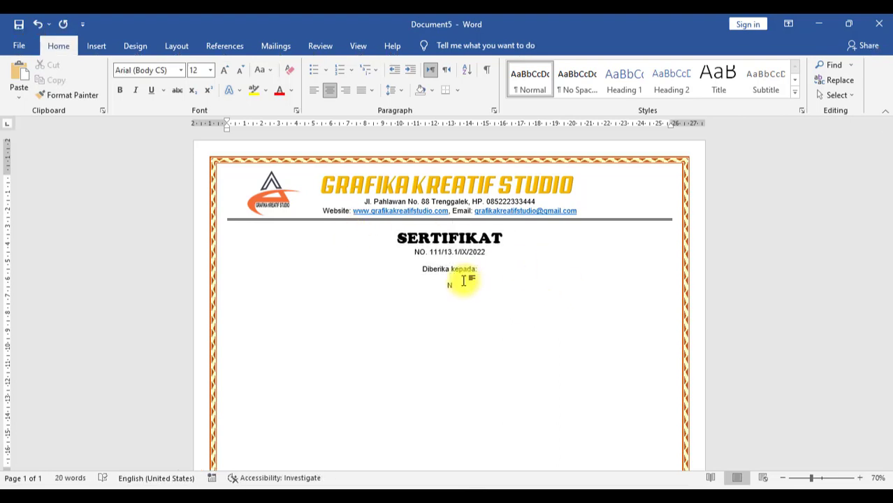
pyautogui.press('Return')
pyautogui.write('Tempat, Tanggal Lahir')
pyautogui.press('Return')
# Step: Add the Kelas and Sekolah labels and set the text under the title to 14 pt
pyautogui.write('Kelas')
pyautogui.press('Return')
pyautogui.write('Sekolah')
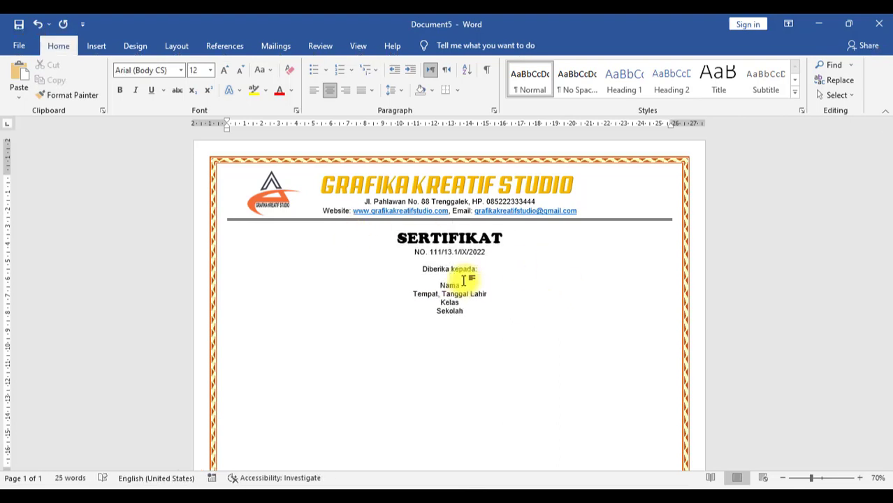
pyautogui.scroll(-1, 475, 271)
pyautogui.moveTo(413, 211); pyautogui.dragTo(466, 272)
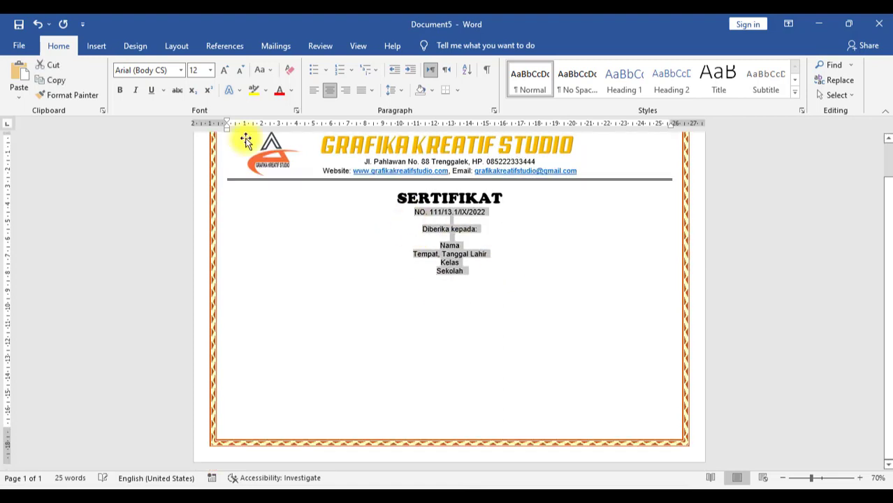
pyautogui.click(210, 69)
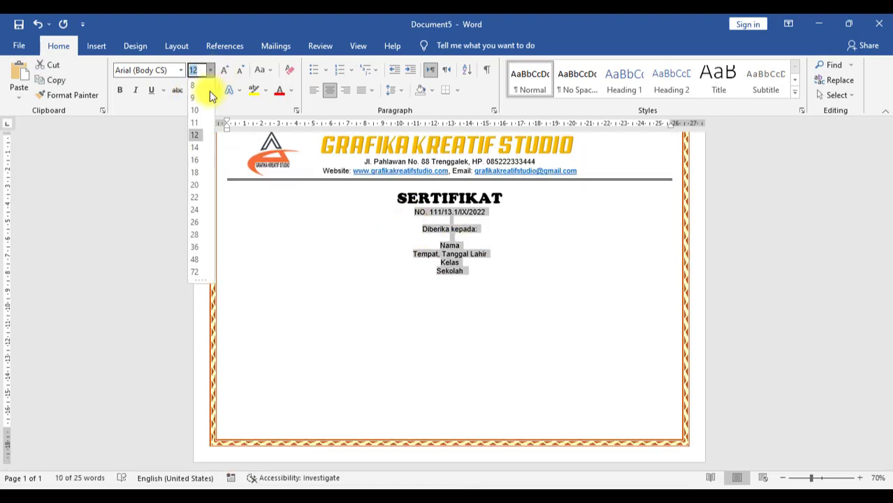
pyautogui.click(198, 146)
pyautogui.click(501, 280)
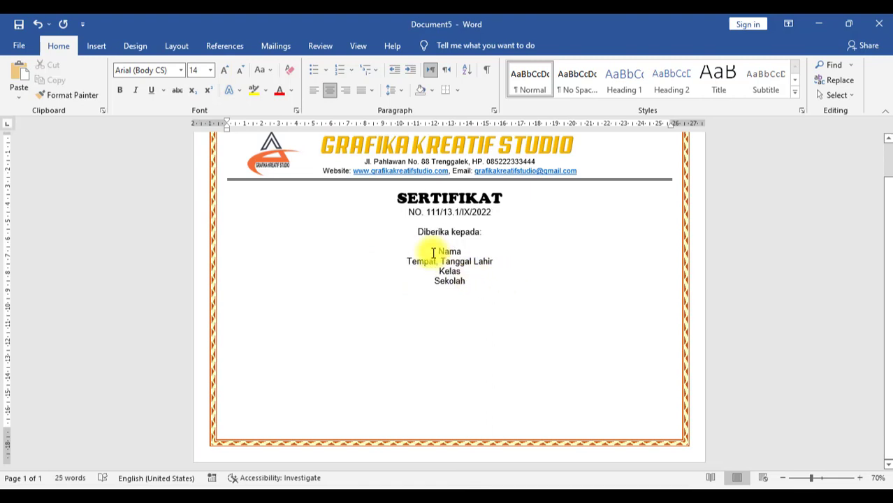
# Step: Left-align the four field labels and indent them toward the page centre
pyautogui.moveTo(439, 251); pyautogui.dragTo(471, 279)
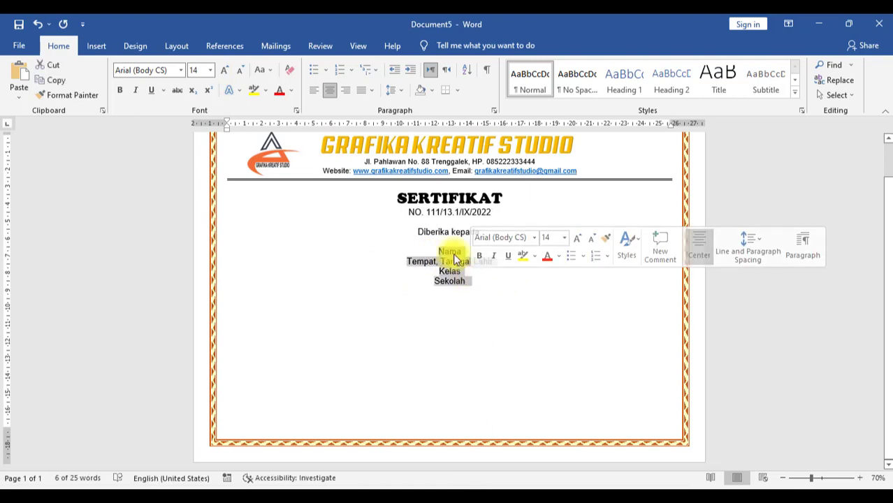
pyautogui.click(371, 92)
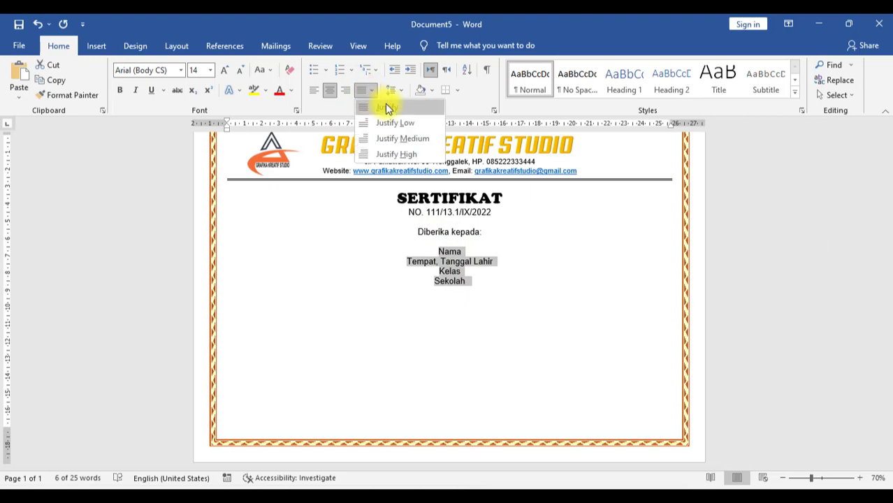
pyautogui.click(387, 107)
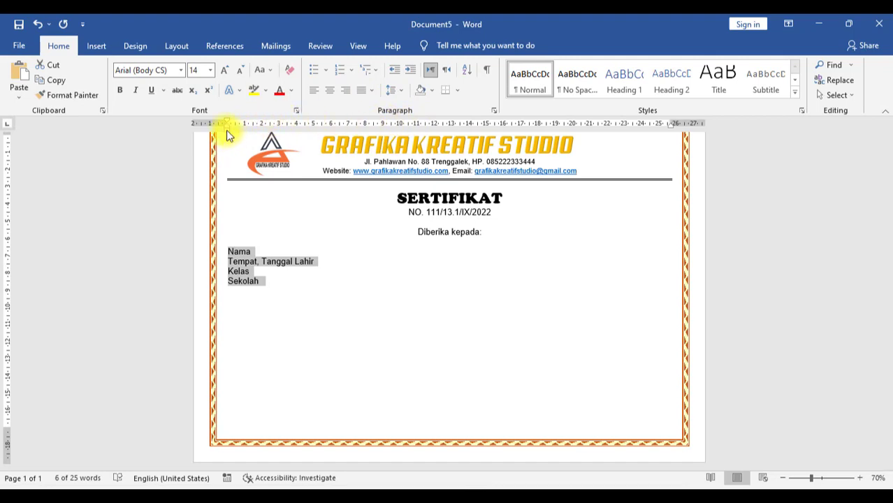
pyautogui.moveTo(227, 133); pyautogui.dragTo(341, 134)
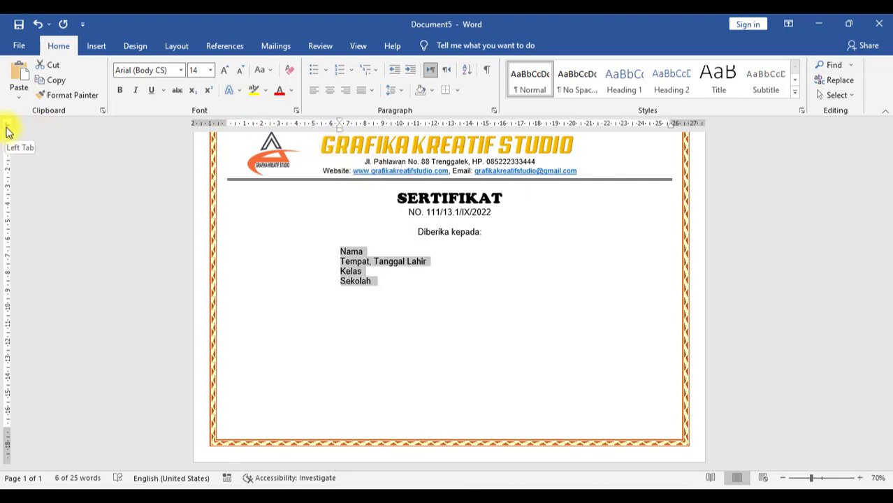
# Step: Add a ruler tab stop for aligning the label colons
pyautogui.click(433, 126)
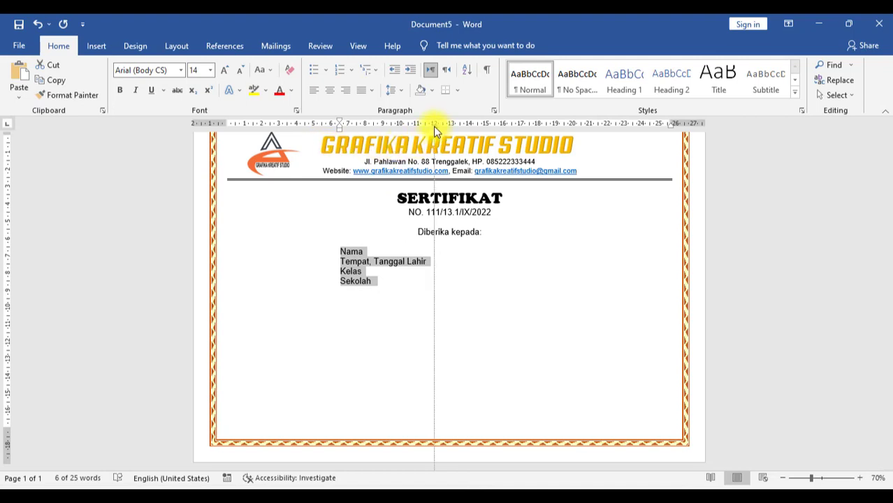
pyautogui.moveTo(434, 126); pyautogui.dragTo(431, 135)
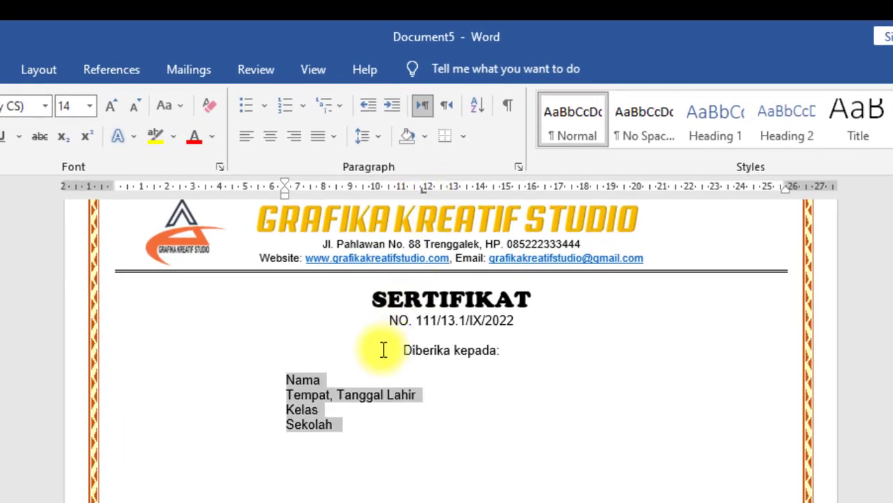
pyautogui.click(345, 384)
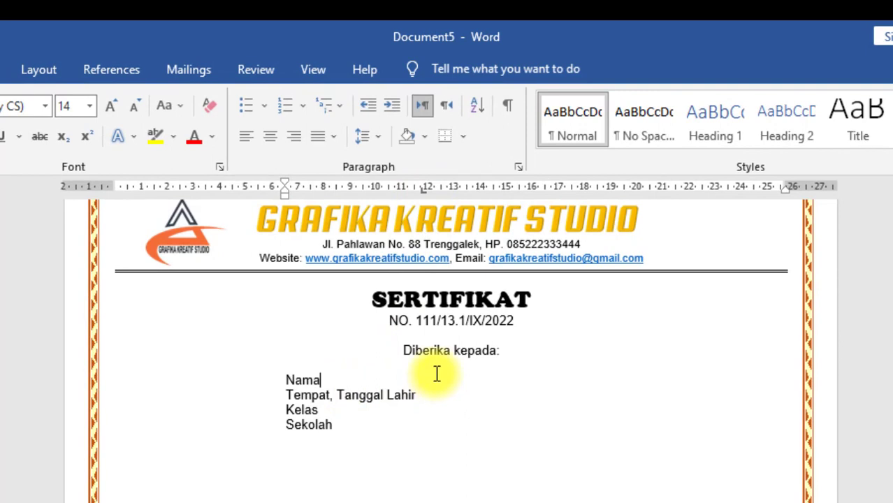
# Step: Correct the line to 'Diberikan kepada:' and add tab-aligned colons after the field labels
pyautogui.click(453, 350)
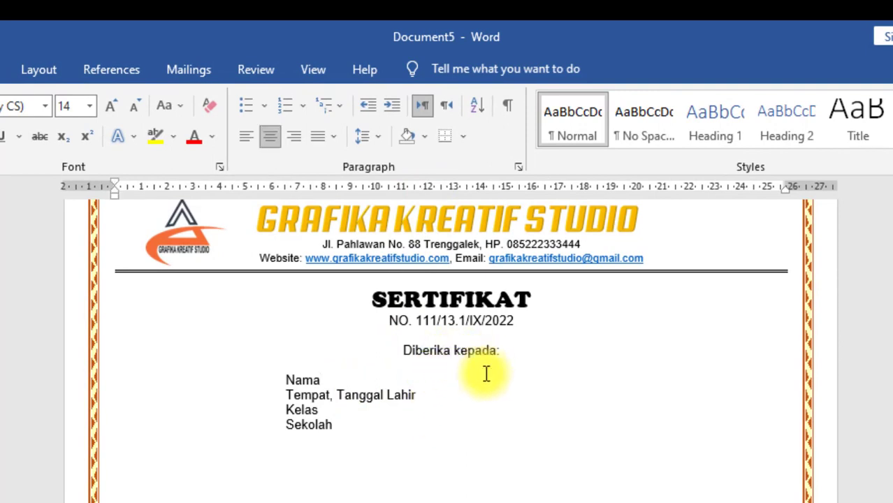
pyautogui.write('n')
pyautogui.press('Down')
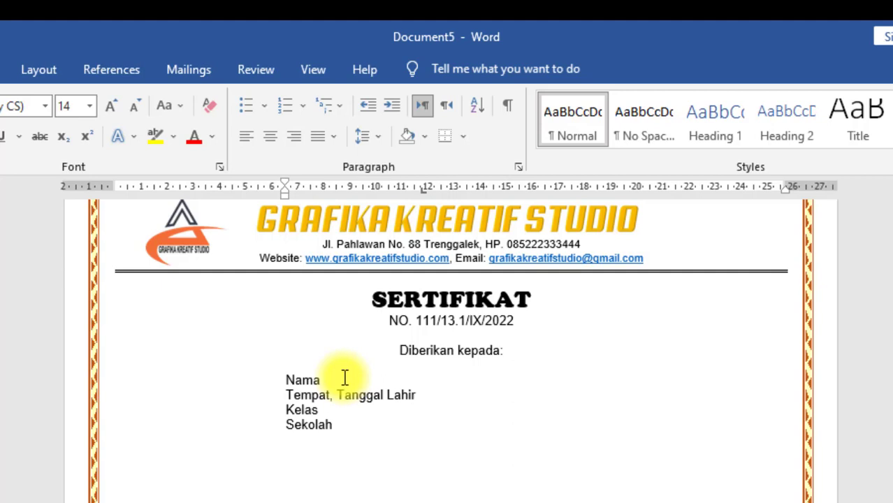
pyautogui.write(':')
pyautogui.press('Tab')
pyautogui.write(':')
pyautogui.press('Down')
pyautogui.press('Tab')
pyautogui.write(':')
# Step: Start a centred line at the margin reading 'Telah mengikuti pelatihan DESAIN GRAFIS Tahun 2022…'
pyautogui.press('Return')
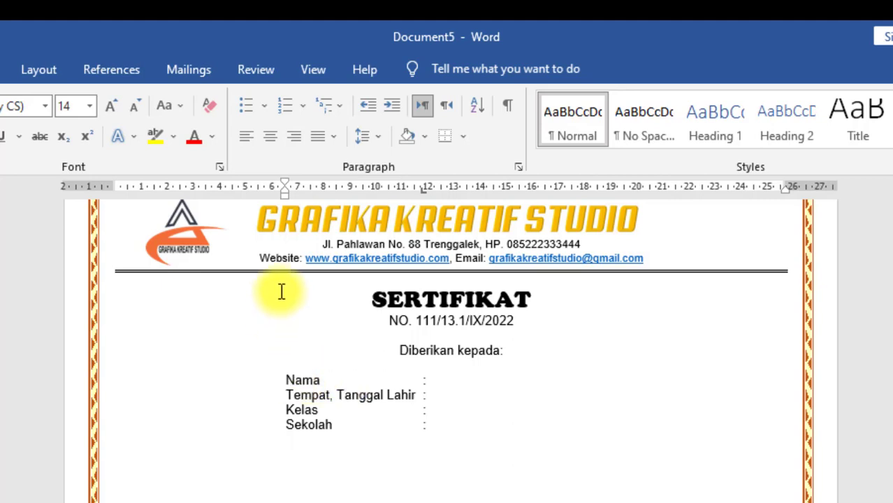
pyautogui.moveTo(285, 195)
pyautogui.mouseDown()
pyautogui.moveTo(176, 200)
pyautogui.moveTo(118, 215)
pyautogui.mouseUp()
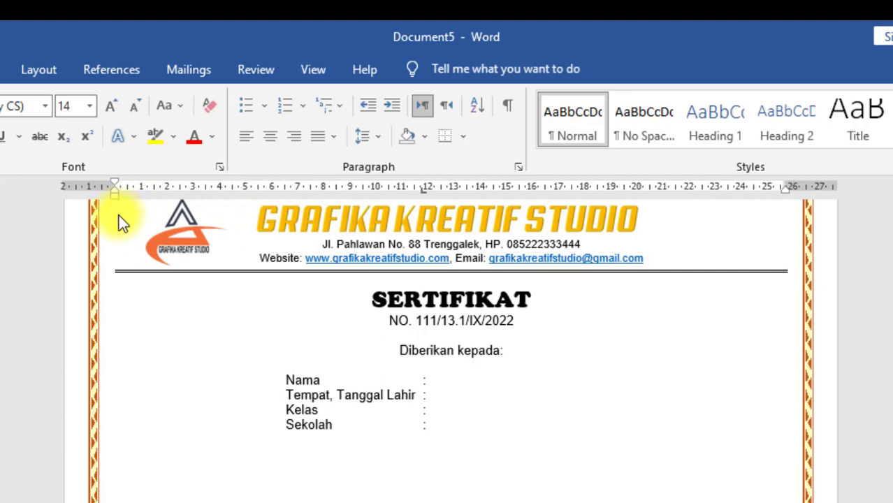
pyautogui.click(271, 142)
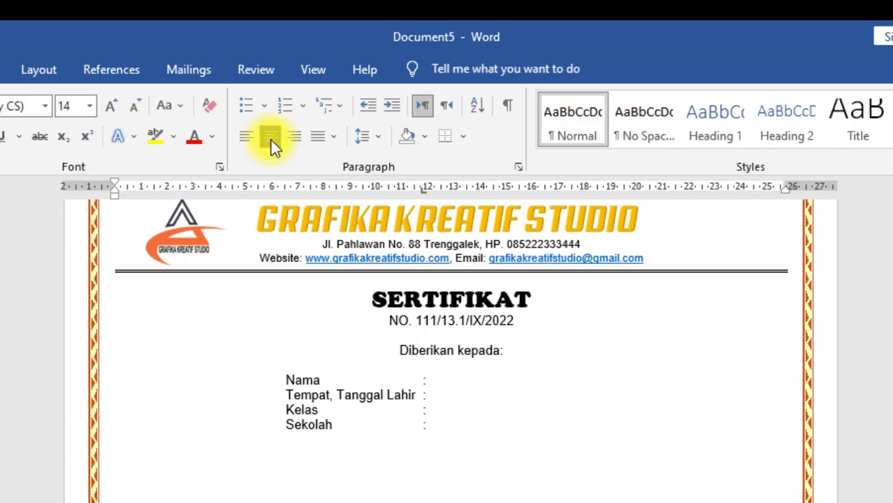
pyautogui.write('Telah mengi')
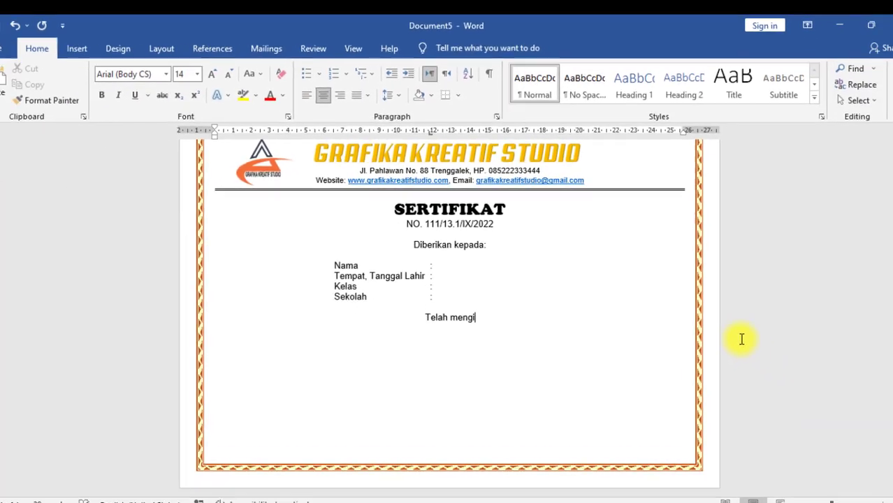
pyautogui.write('kuti pe')
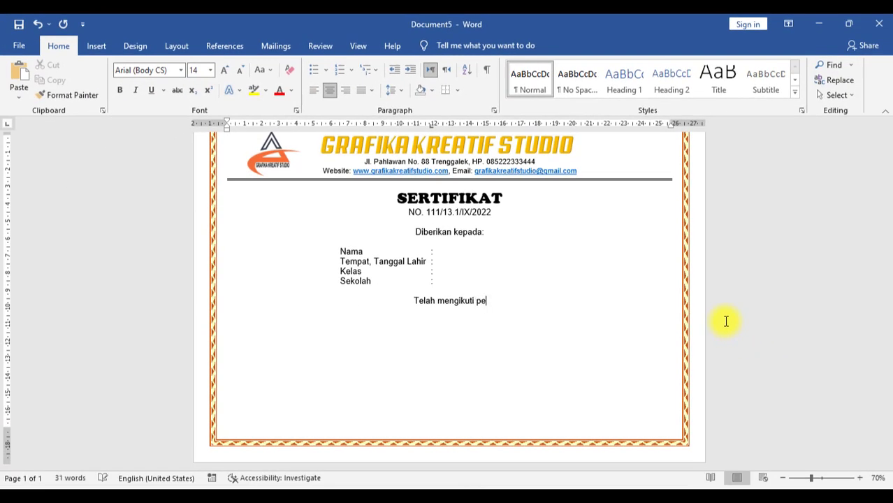
pyautogui.write('latihan DESAIN GR')
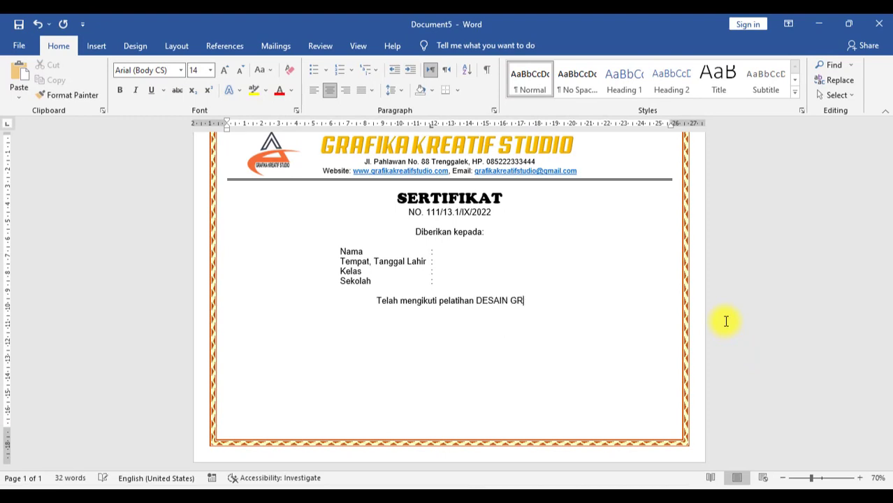
pyautogui.write('AFIS Tahun 2022 ya')
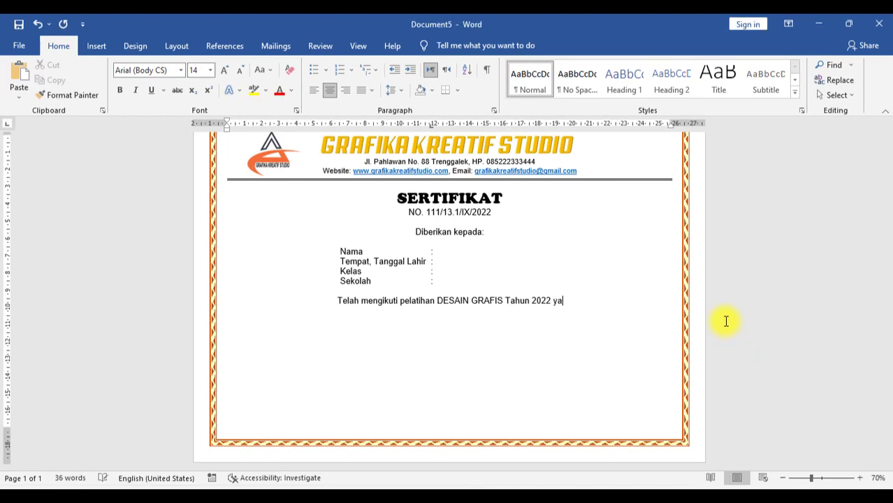
pyautogui.write('ng diselenggarakan oleh GRAFIKA KREATIF STUDIO')
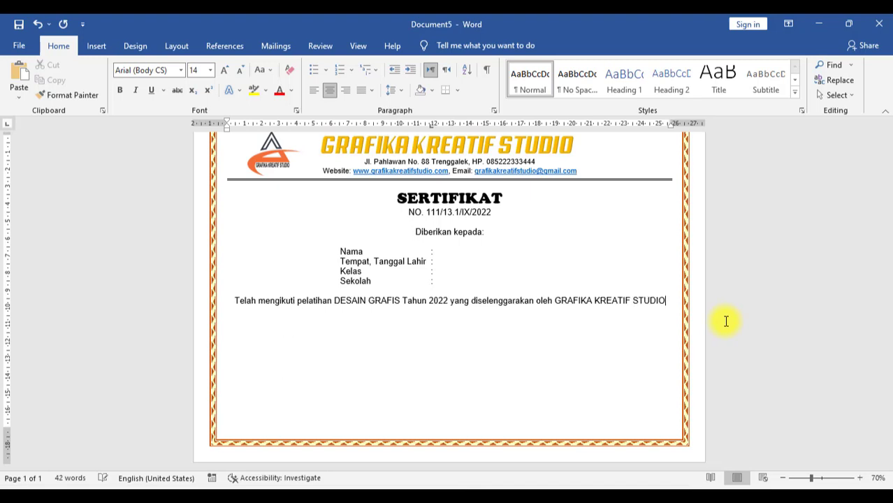
pyautogui.write(' di Aula SMK Negeri 1 Trenggalek dari tanggal 10 September 2022 ')
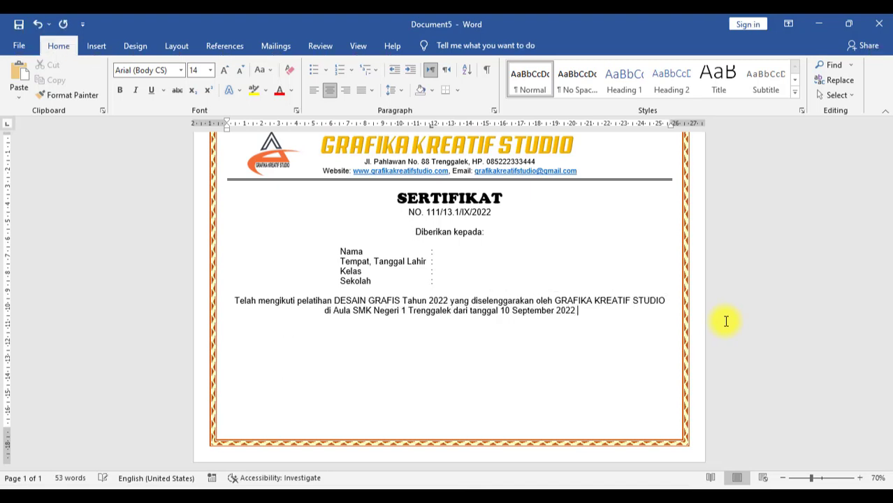
pyautogui.write('sampai 12 September 2002 dengan hasil')
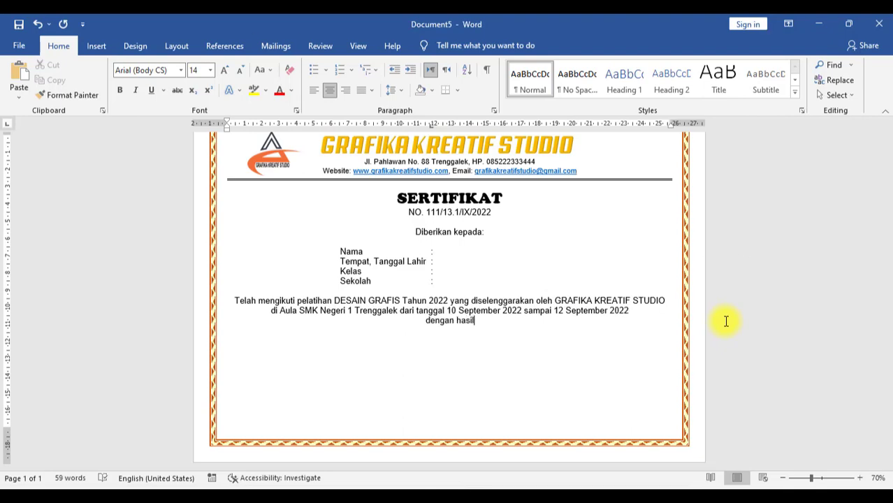
# Step: Bold DESAIN GRAFIS and GRAFIKA KREATIF STUDIO, then start a new line after 'dengan hasil'
pyautogui.moveTo(402, 304); pyautogui.dragTo(340, 302)
pyautogui.hotkey('ctrl', 'b')
pyautogui.moveTo(556, 299); pyautogui.dragTo(666, 299)
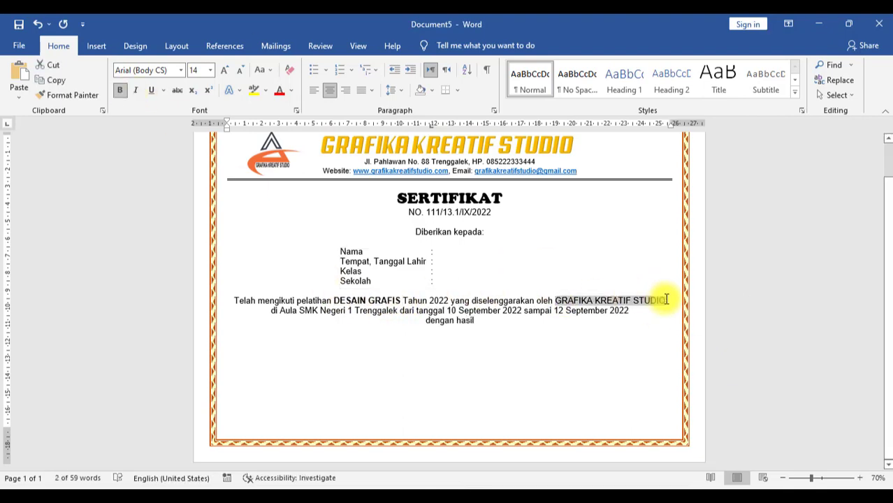
pyautogui.hotkey('ctrl', 'b')
pyautogui.click(523, 323)
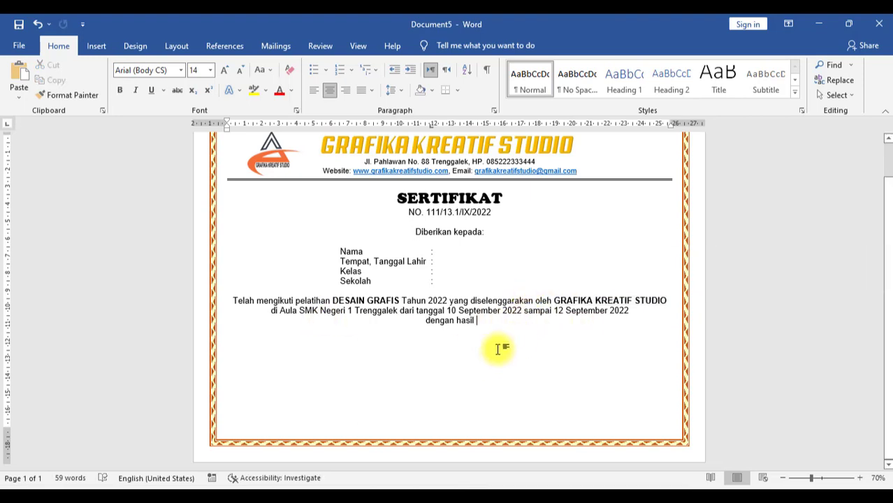
pyautogui.press('Return')
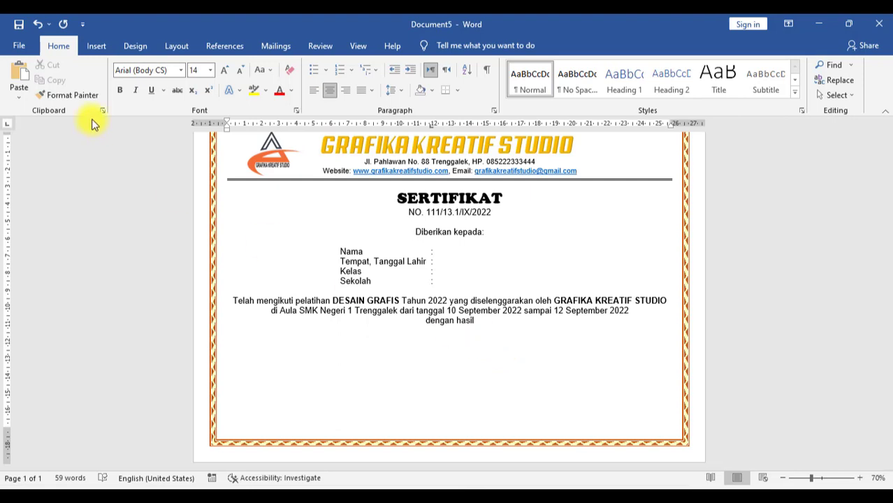
# Step: Insert a 3-column table; fill the third cell with 'Trenggalek, 12 September 2022', leader title and bold name
pyautogui.click(97, 46)
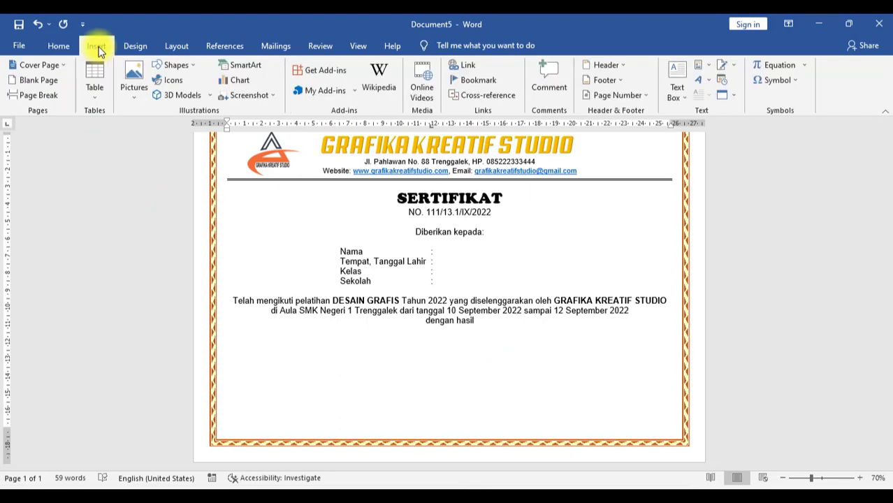
pyautogui.click(96, 103)
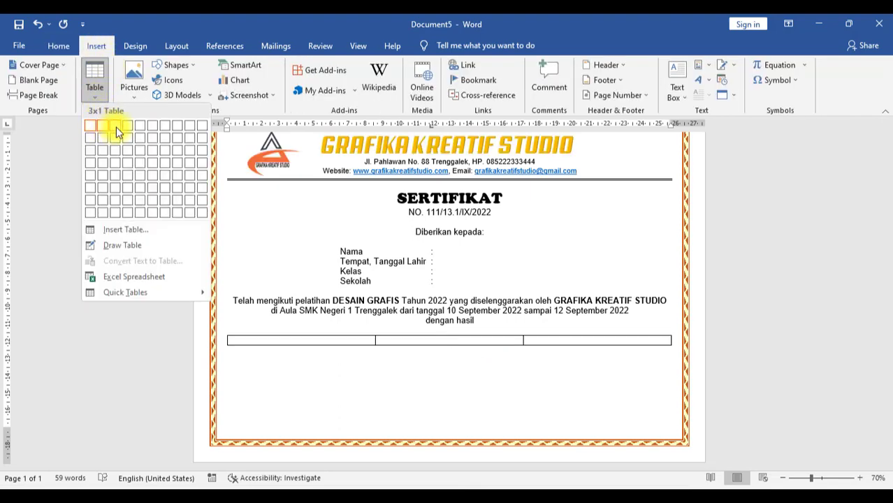
pyautogui.click(116, 126)
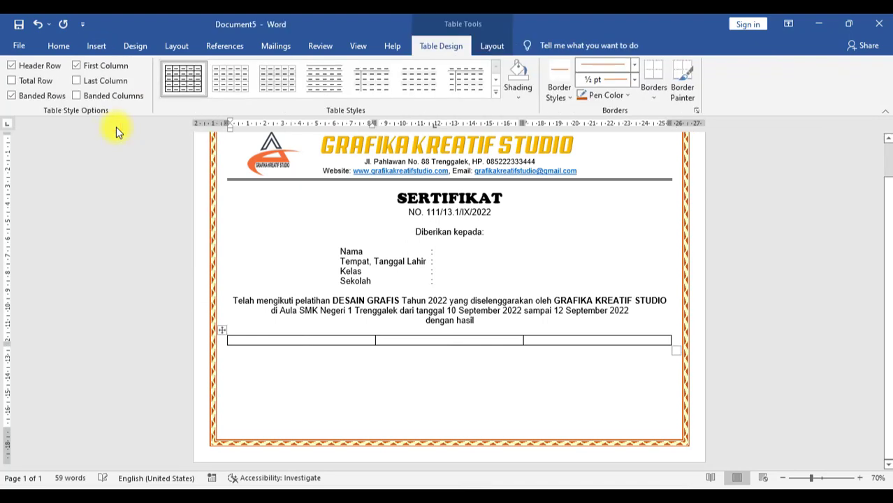
pyautogui.click(551, 341)
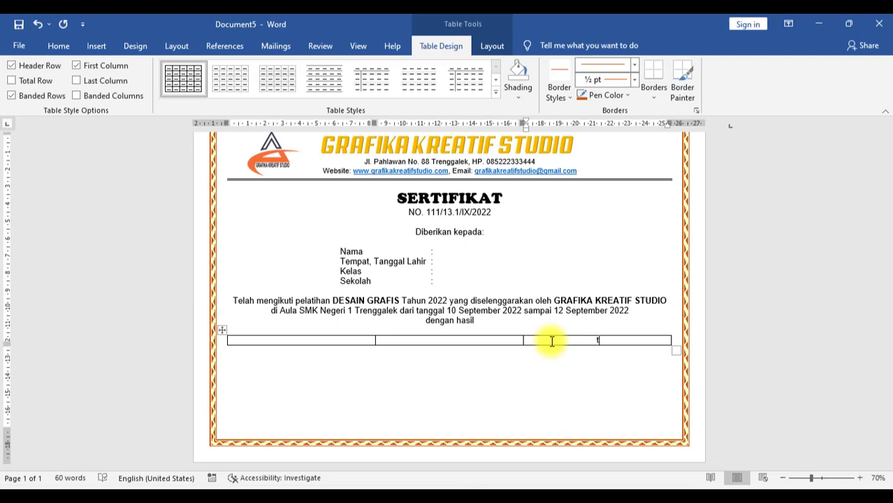
pyautogui.write('Trenggalek, 12 September 2022')
pyautogui.press('Return')
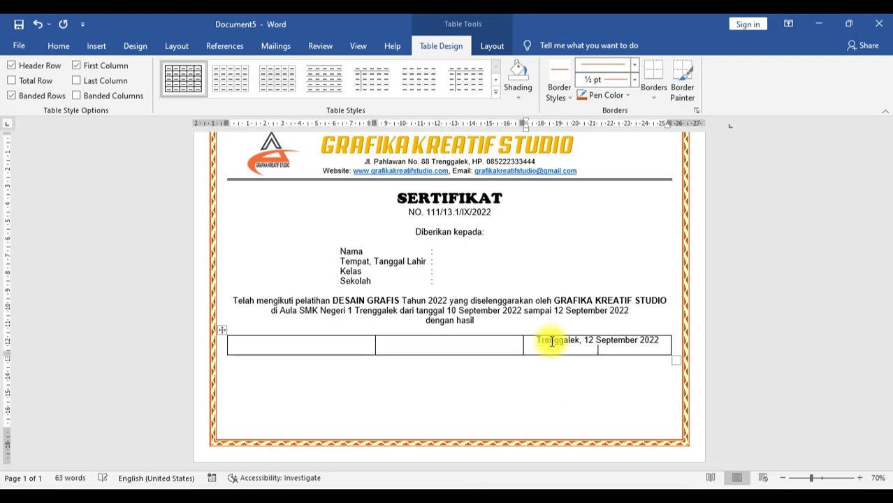
pyautogui.write('pimpinan Grafika Kreatif Studio')
pyautogui.press('Return')
pyautogui.press('Return')
pyautogui.press('Return')
pyautogui.press('Return')
pyautogui.press('Return')
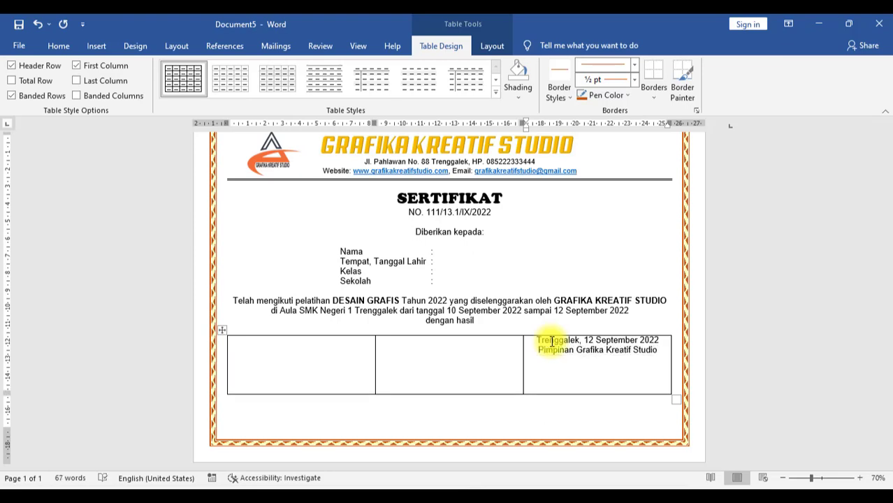
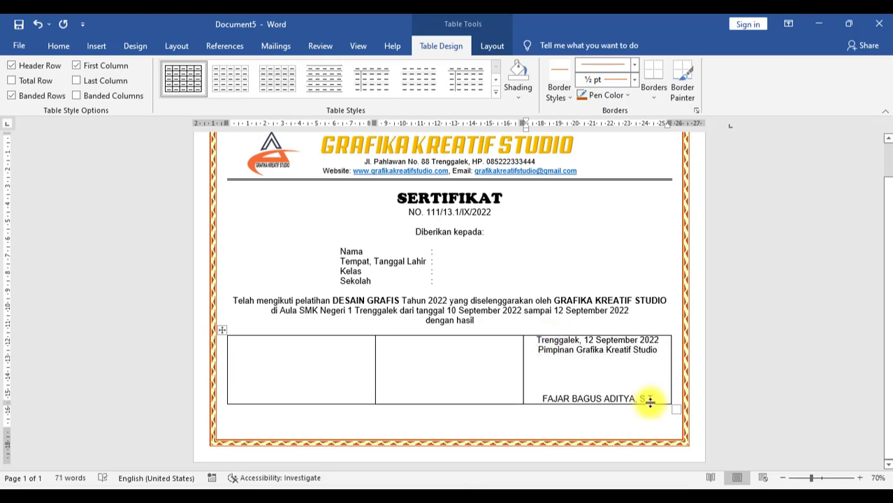
pyautogui.moveTo(656, 399); pyautogui.dragTo(540, 399)
pyautogui.hotkey('ctrl', 'b')
# Step: Put Narasumber and the speaker's name in the first table cell
pyautogui.click(336, 355)
pyautogui.write('Narasumber')
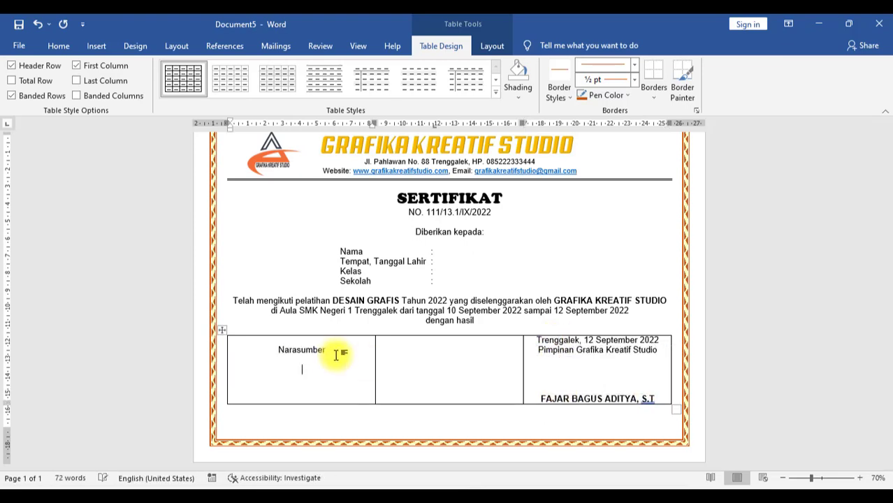
pyautogui.press('Return')
pyautogui.press('Return')
pyautogui.press('Return')
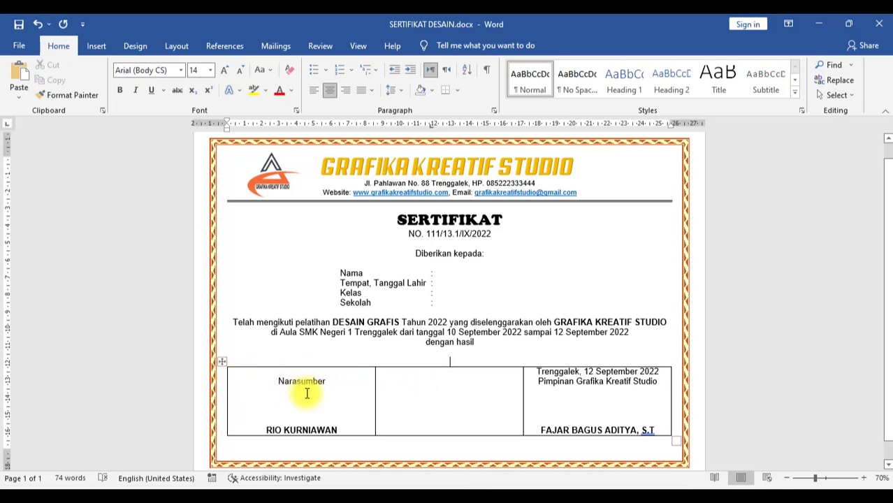
pyautogui.moveTo(306, 390); pyautogui.dragTo(577, 416)
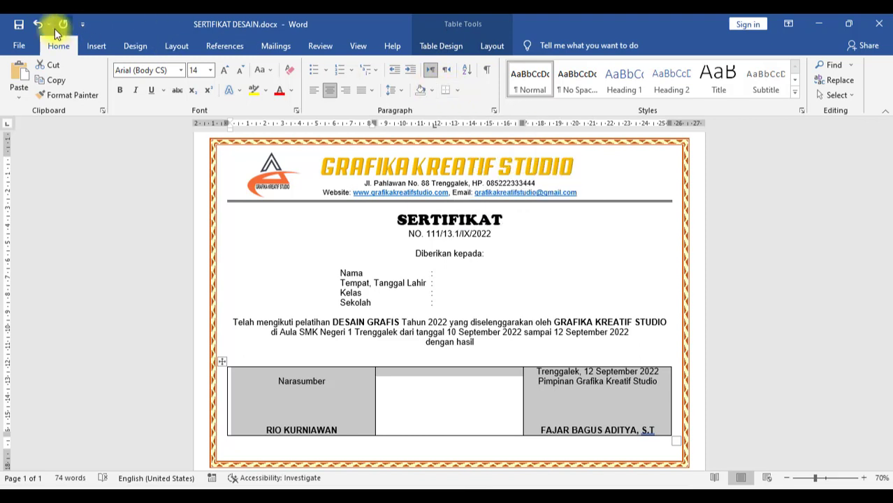
# Step: Remove all borders from the signature table and open the Windows search panel
pyautogui.click(442, 49)
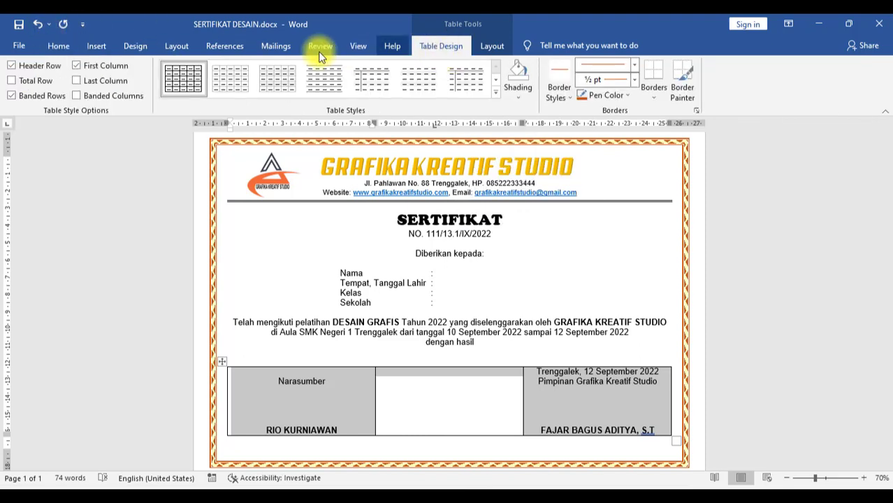
pyautogui.click(652, 96)
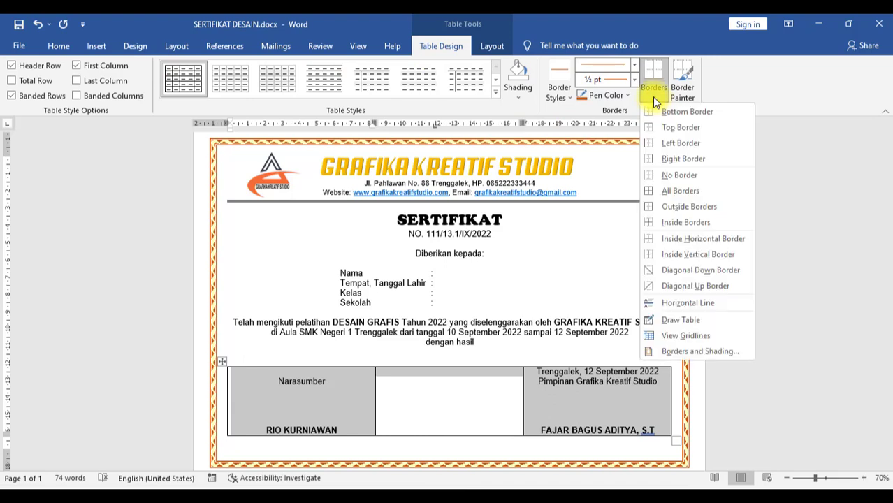
pyautogui.click(664, 176)
pyautogui.click(729, 338)
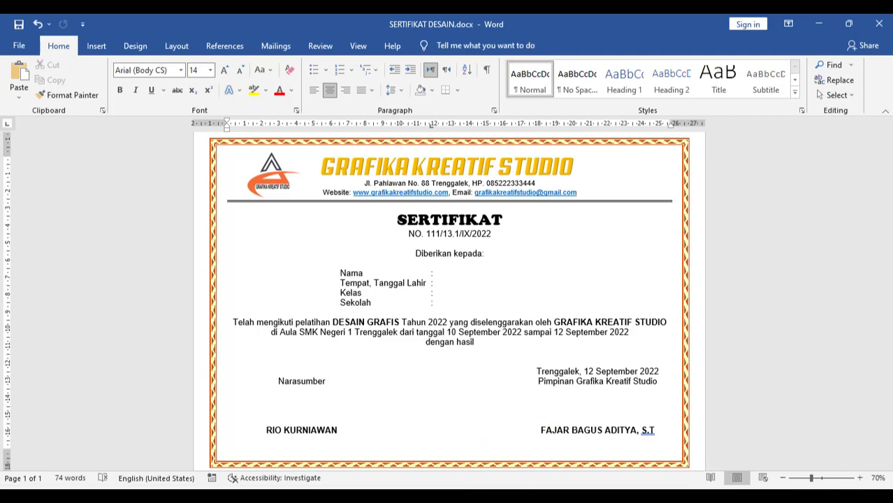
pyautogui.click(388, 488)
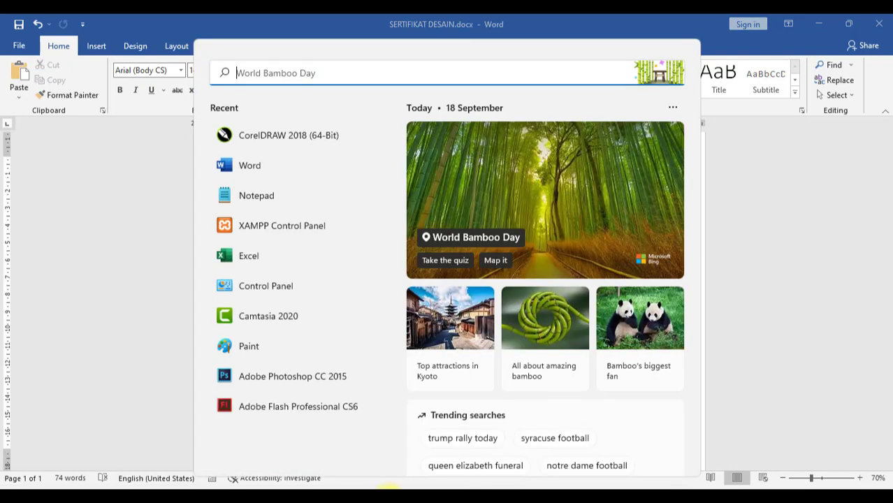
# Step: Launch Excel, create blank workbook Book1, then return to the SERTIFIKAT DESAIN document
pyautogui.click(250, 255)
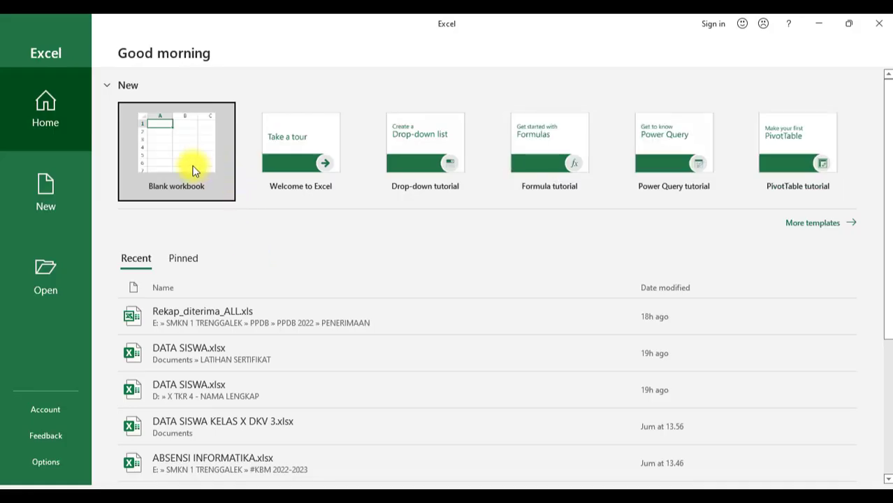
pyautogui.click(193, 171)
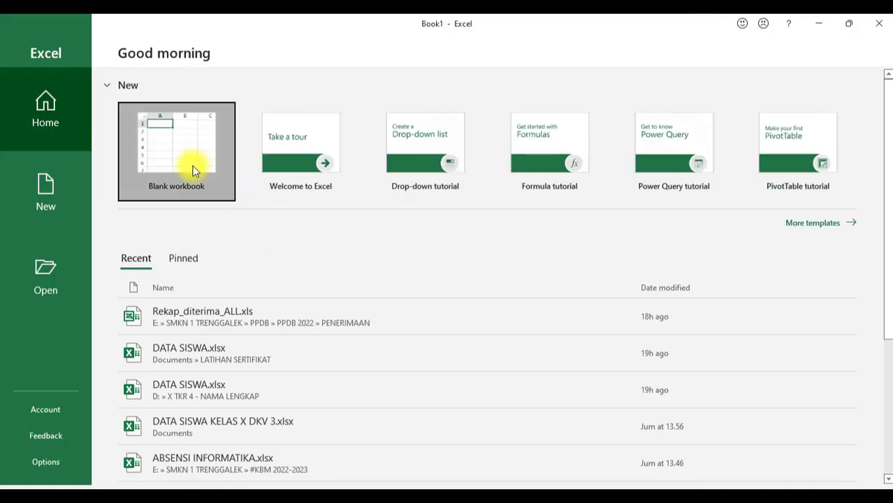
pyautogui.moveTo(568, 473)
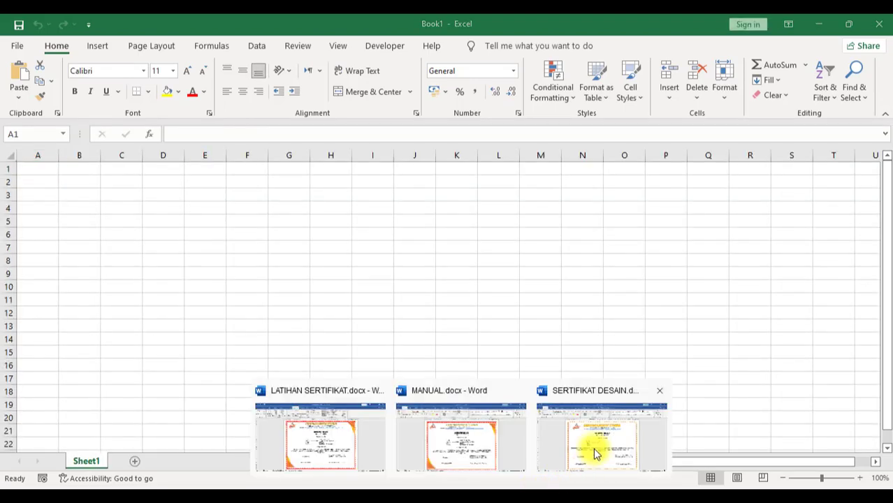
pyautogui.click(595, 454)
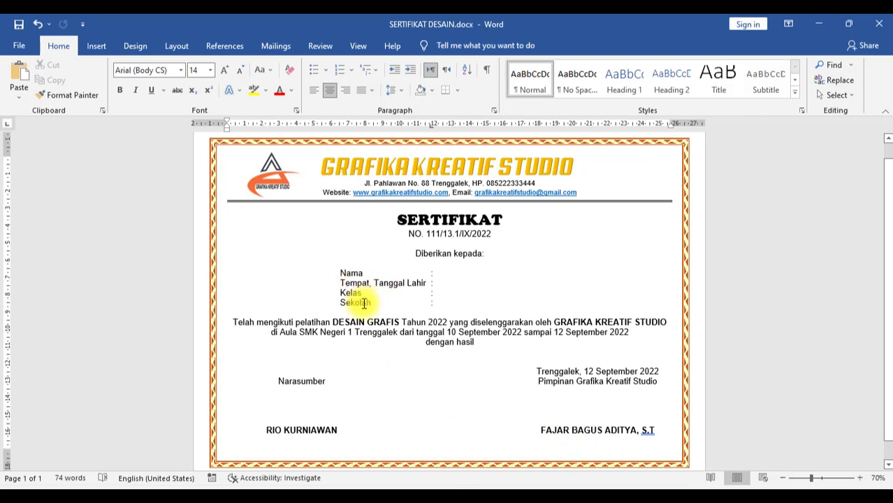
# Step: Type the headers NAMA, TEMPAT LAHIR, TANGGAL LAHIR, KELAS and HASIL across Book1's first row
pyautogui.click(541, 488)
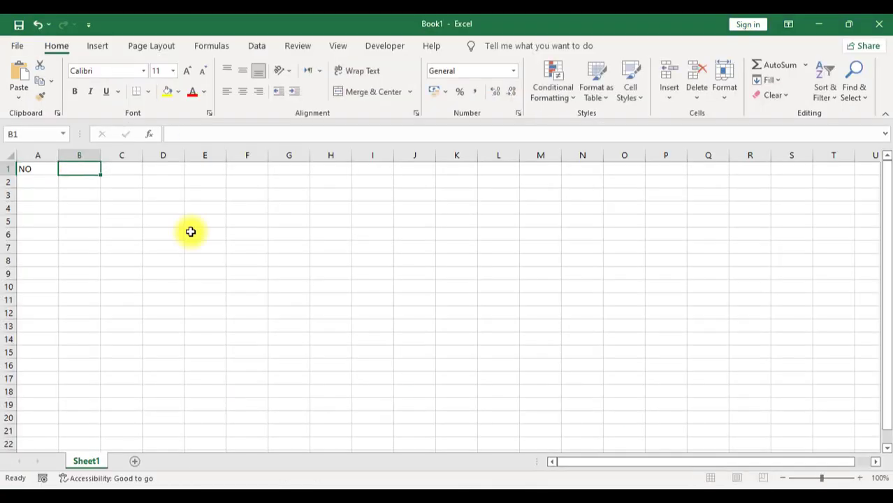
pyautogui.write('NAMA')
pyautogui.press('Tab')
pyautogui.write('TEMPAT LAHIR')
pyautogui.press('Tab')
pyautogui.write('TANGGAL LAHIR')
pyautogui.press('Tab')
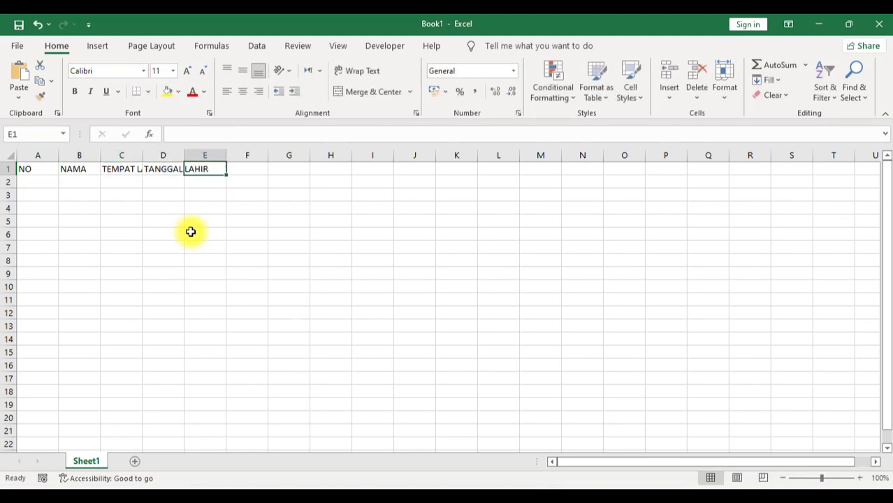
pyautogui.write('KELAS')
pyautogui.press('Tab')
pyautogui.write('HASIL')
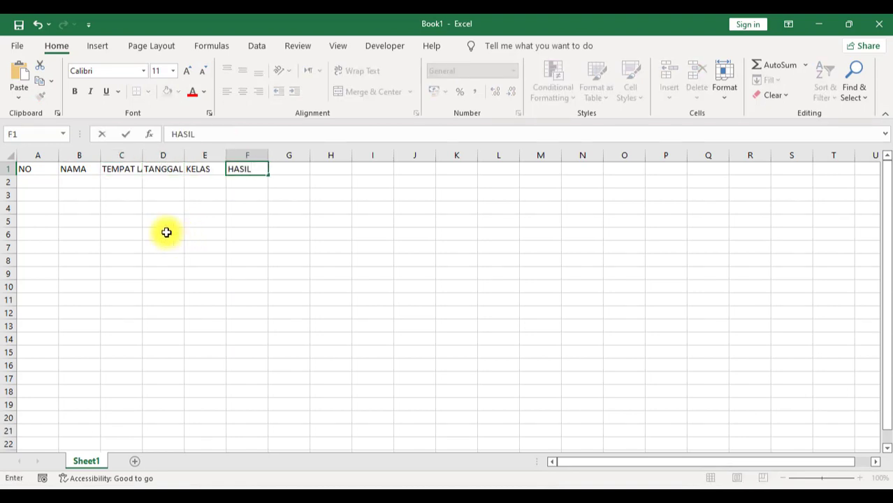
pyautogui.click(172, 219)
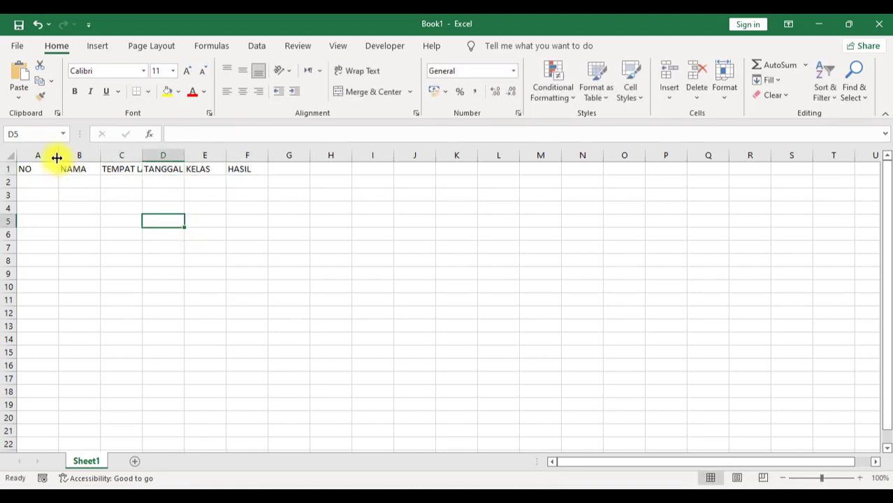
# Step: Narrow column A to fit NO and widen columns F and B
pyautogui.moveTo(57, 157); pyautogui.dragTo(305, 155)
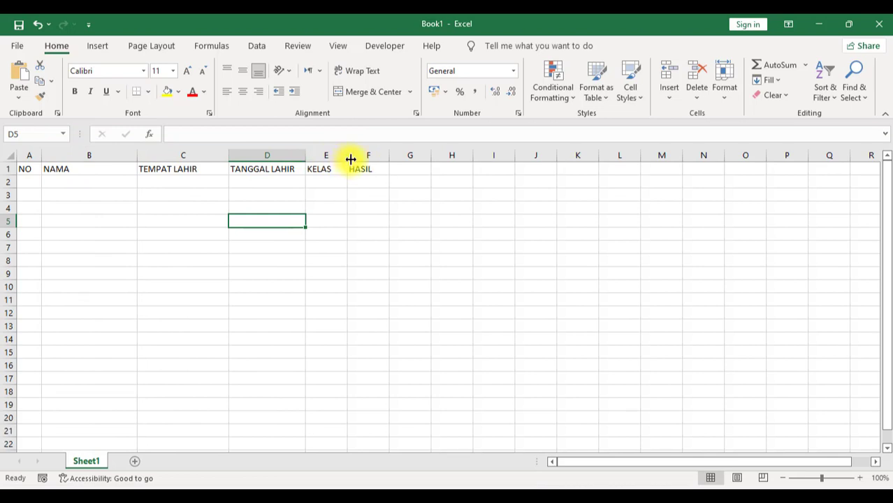
pyautogui.moveTo(389, 155); pyautogui.dragTo(443, 155)
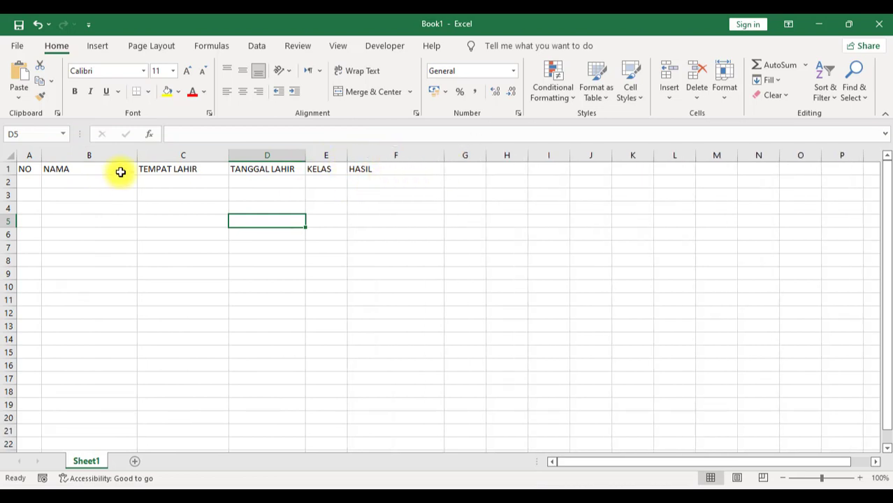
pyautogui.moveTo(138, 155); pyautogui.dragTo(183, 155)
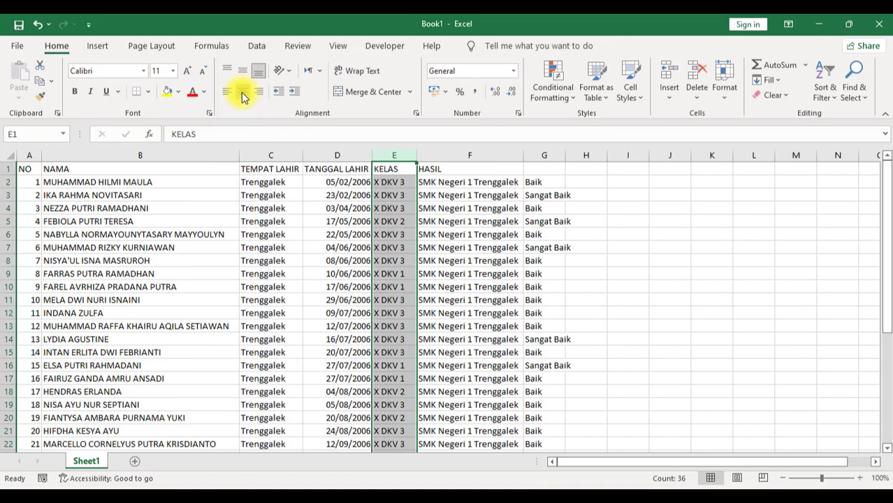
# Step: Centre the class column, head columns F and G as SEKOLAH and HASIL, and autofit column G
pyautogui.click(242, 91)
pyautogui.moveTo(524, 154); pyautogui.dragTo(524, 154)
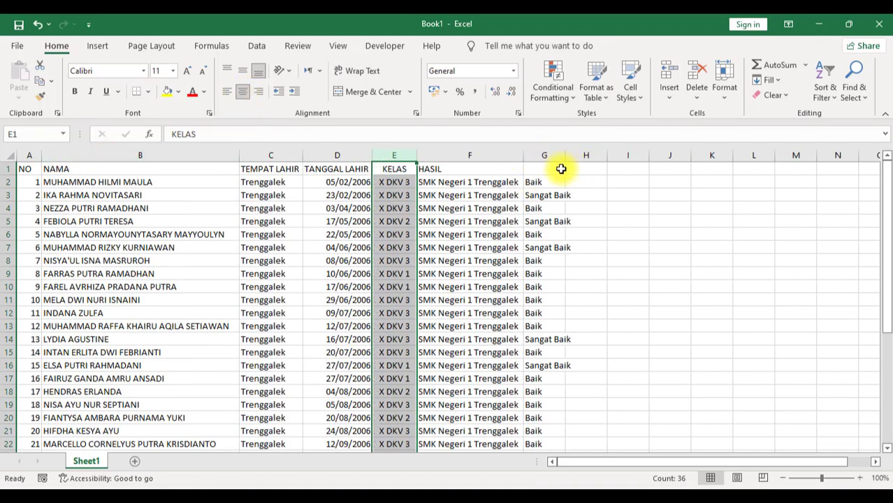
pyautogui.click(560, 171)
pyautogui.click(480, 173)
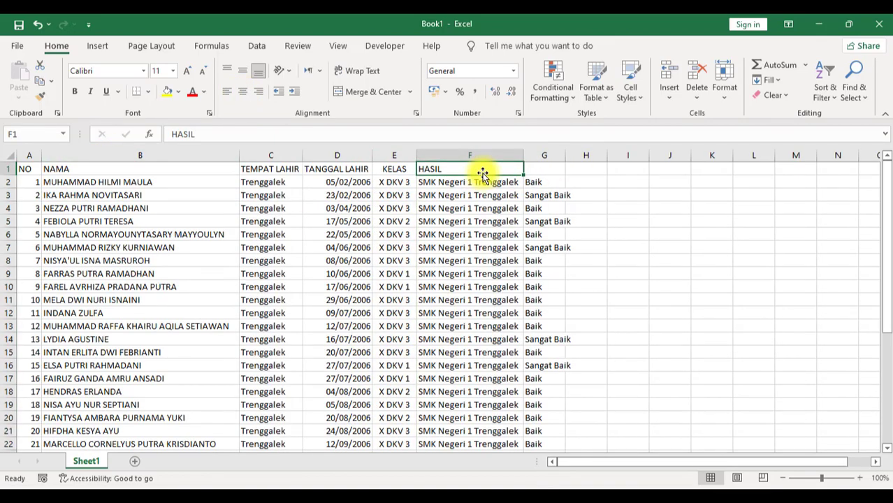
pyautogui.write('SEKOLAH')
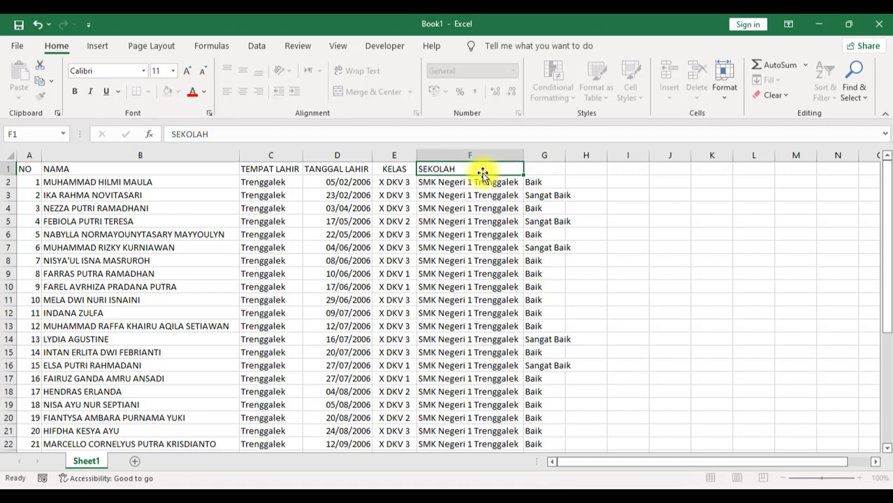
pyautogui.press('Tab')
pyautogui.write('HASIL')
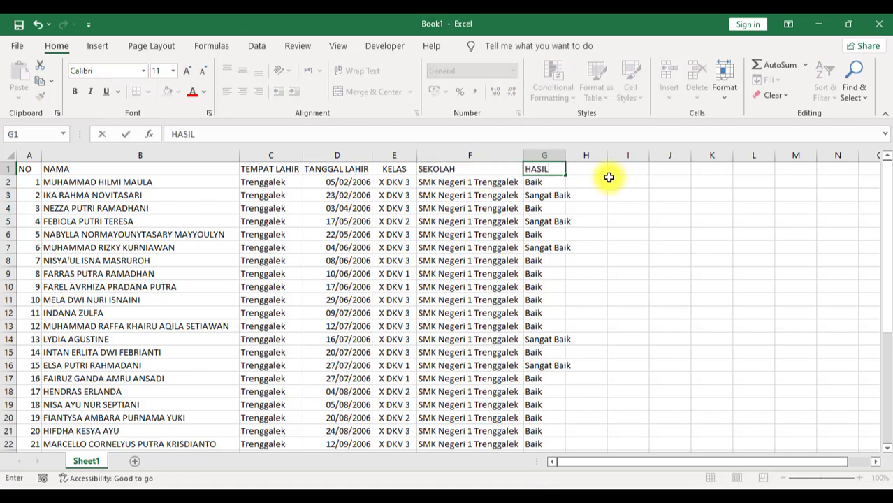
pyautogui.doubleClick(573, 157)
pyautogui.click(482, 235)
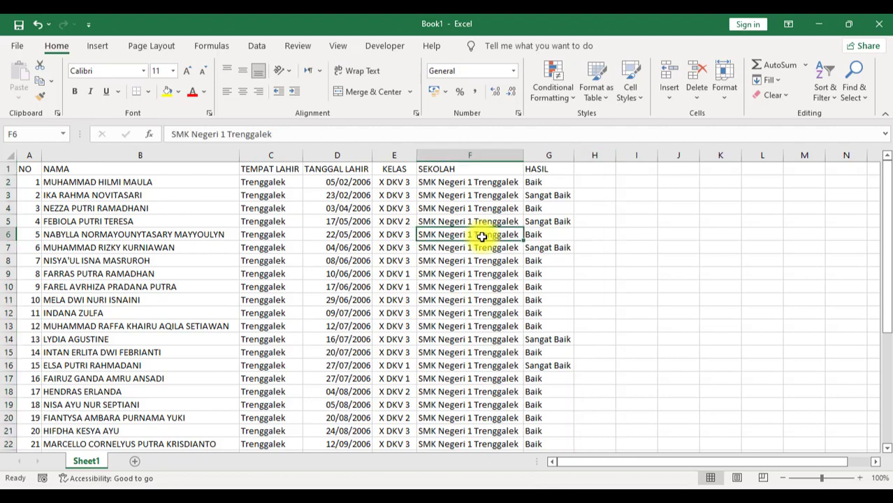
pyautogui.scroll(-5, 532, 381)
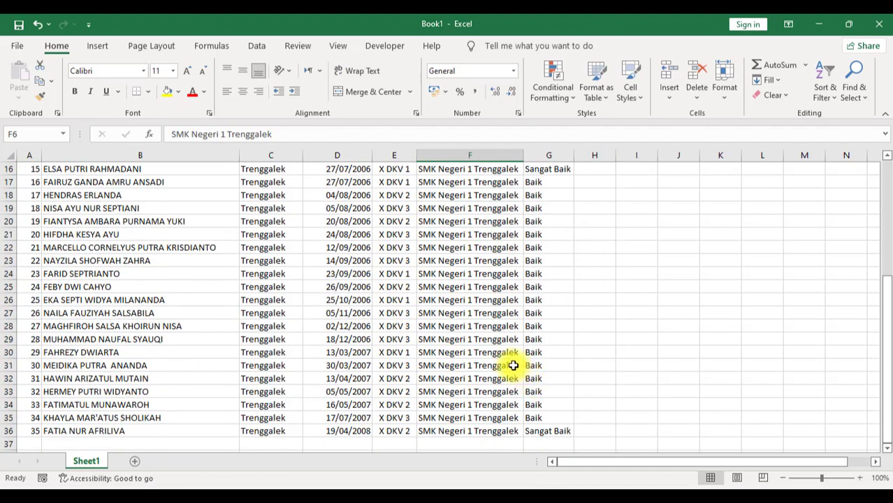
pyautogui.scroll(5, 511, 365)
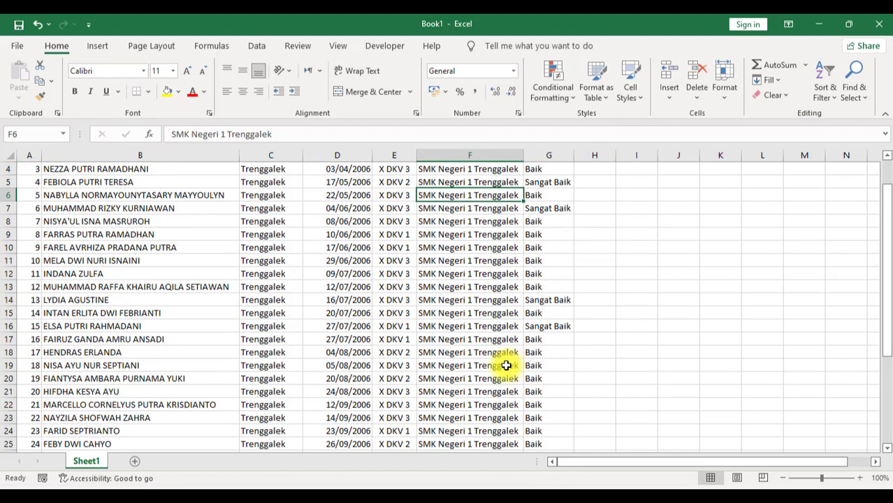
# Step: Start Save As and browse to the SERIFIKAT DESAIN folder on Local Disk (D:)
pyautogui.click(17, 45)
pyautogui.click(43, 197)
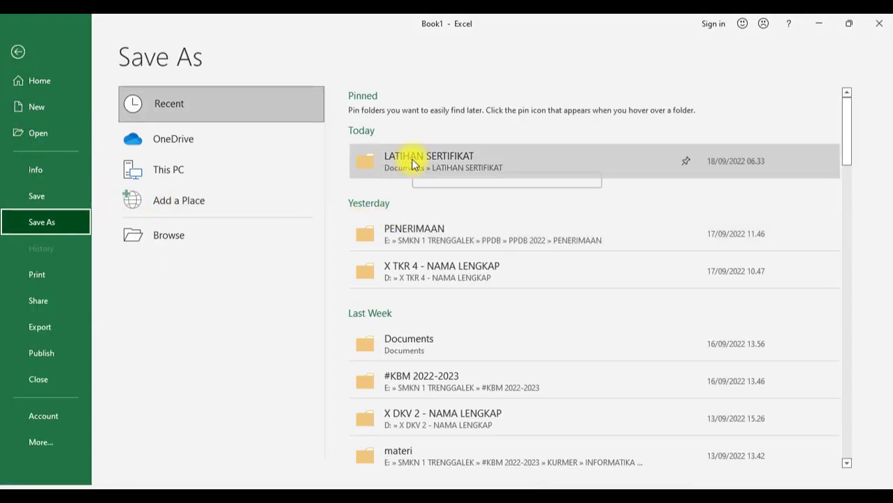
pyautogui.click(412, 162)
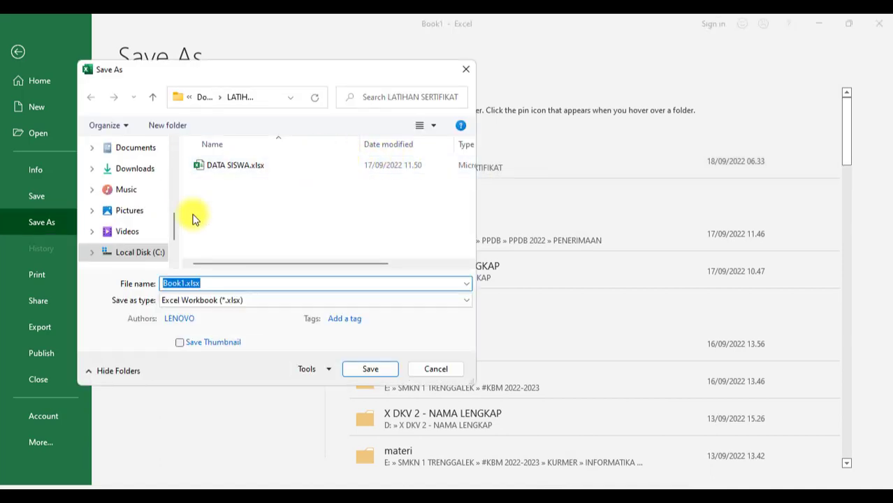
pyautogui.scroll(-2, 132, 227)
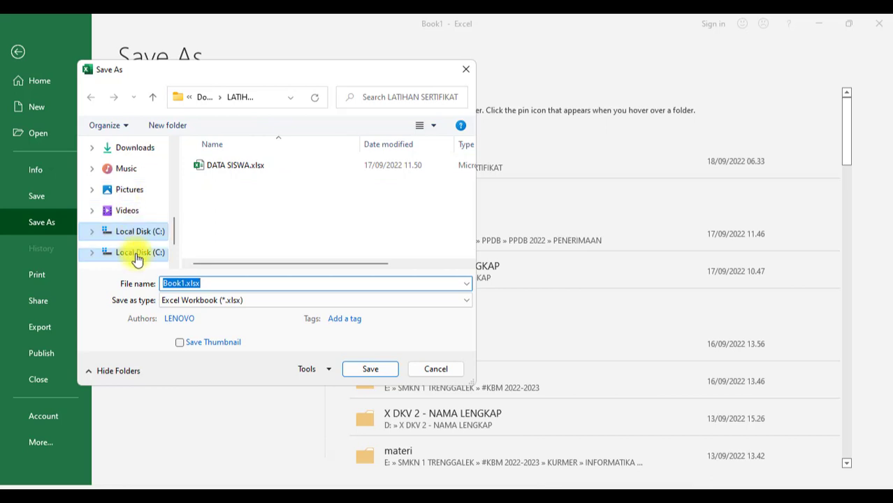
pyautogui.click(131, 232)
pyautogui.scroll(-1, 209, 213)
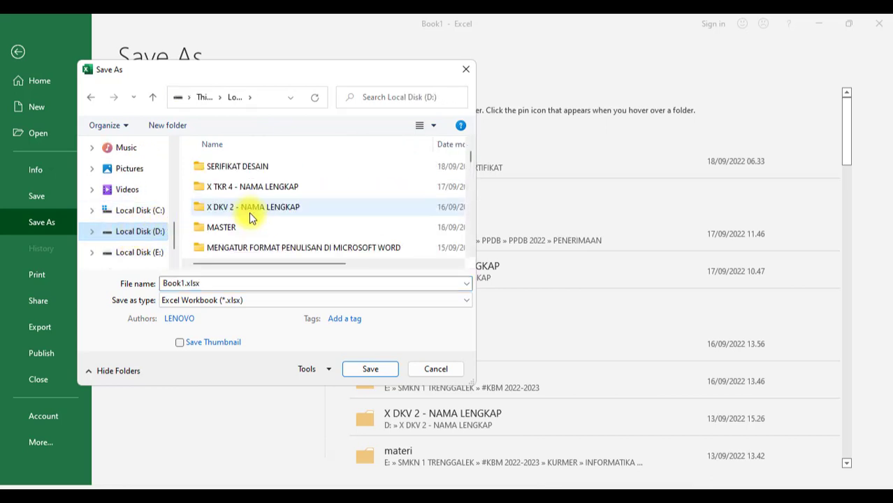
pyautogui.doubleClick(241, 167)
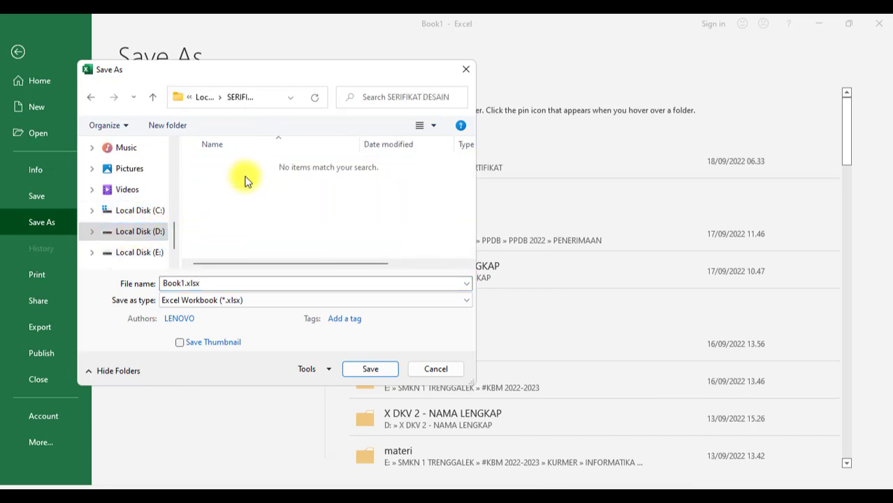
# Step: Name the workbook DATA SISWA, fixing the typo, and save it
pyautogui.click(225, 281)
pyautogui.write('DA')
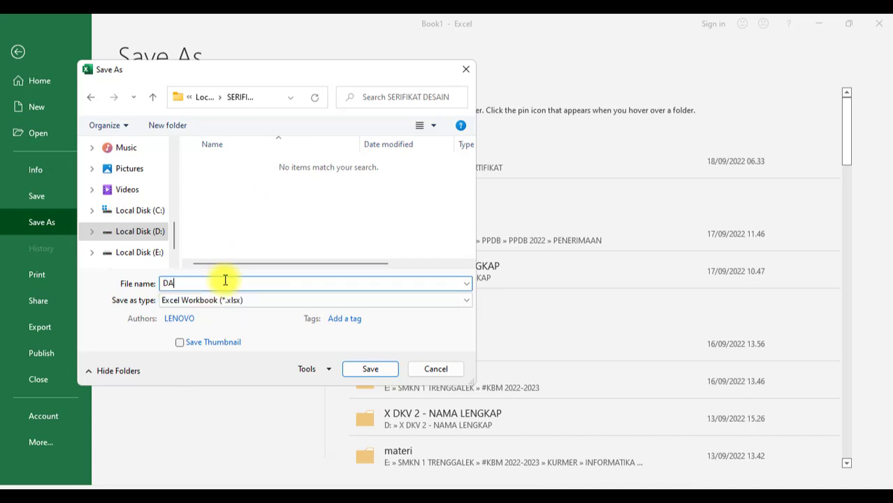
pyautogui.write('TA ')
pyautogui.write('SISSWA')
pyautogui.press('BackSpace')
pyautogui.press('BackSpace')
pyautogui.write('WA')
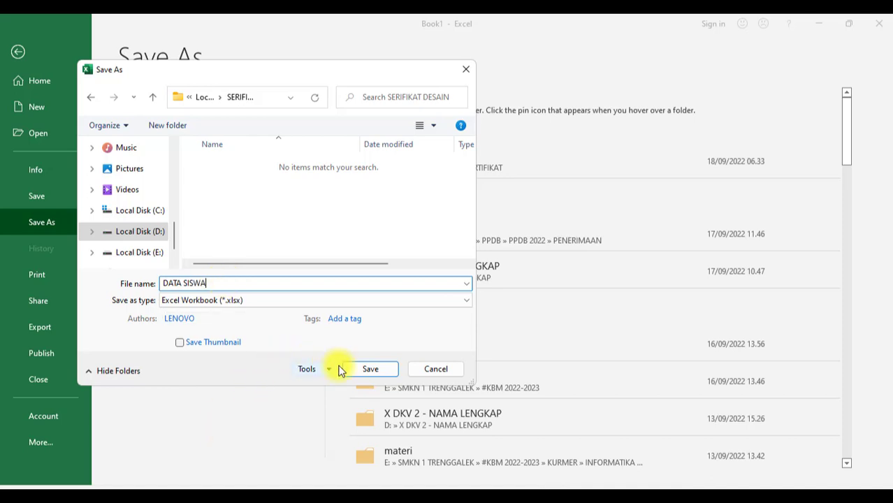
pyautogui.click(367, 369)
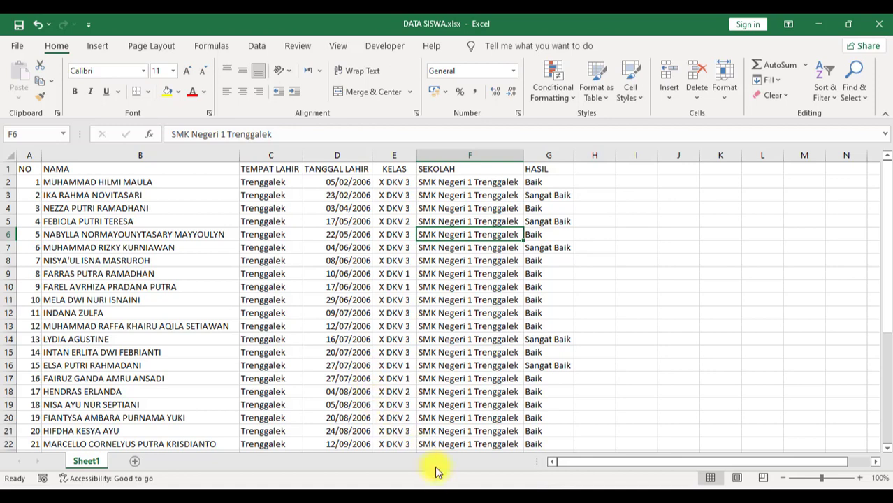
# Step: Switch to the SERTIFIKAT DESAIN.docx window and place the cursor after the Nama colon
pyautogui.moveTo(447, 497)
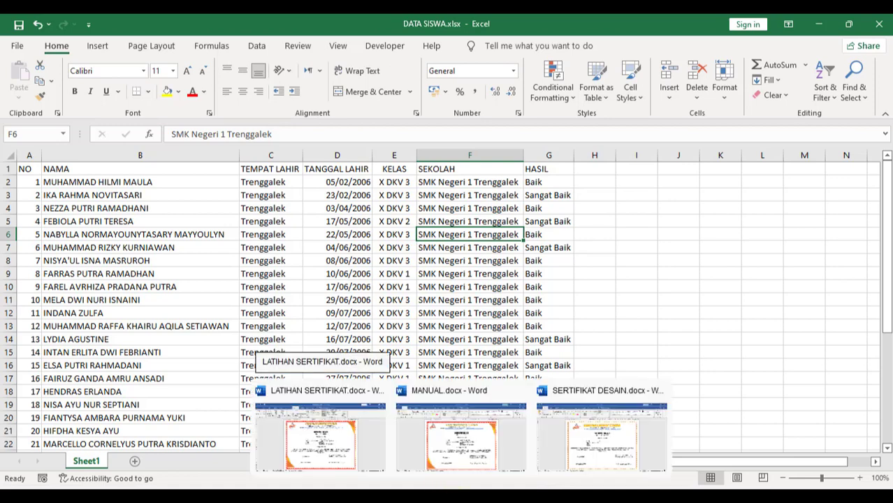
pyautogui.click(587, 457)
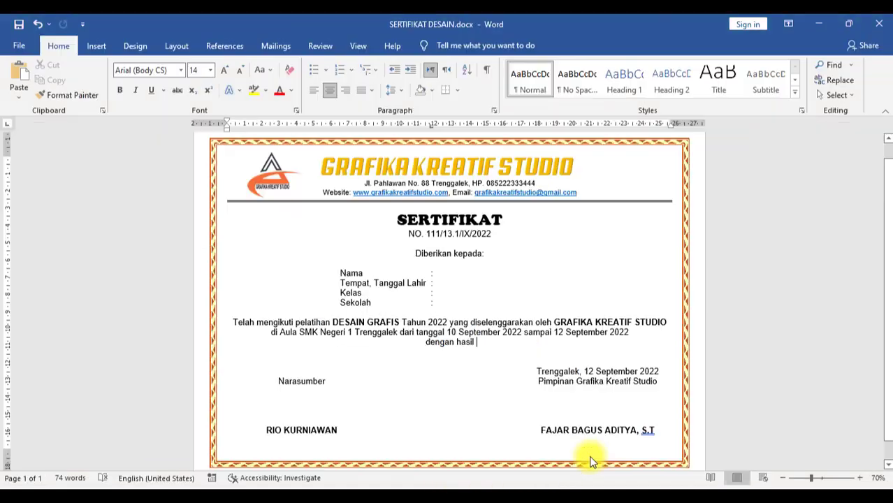
pyautogui.click(451, 276)
pyautogui.click(451, 284)
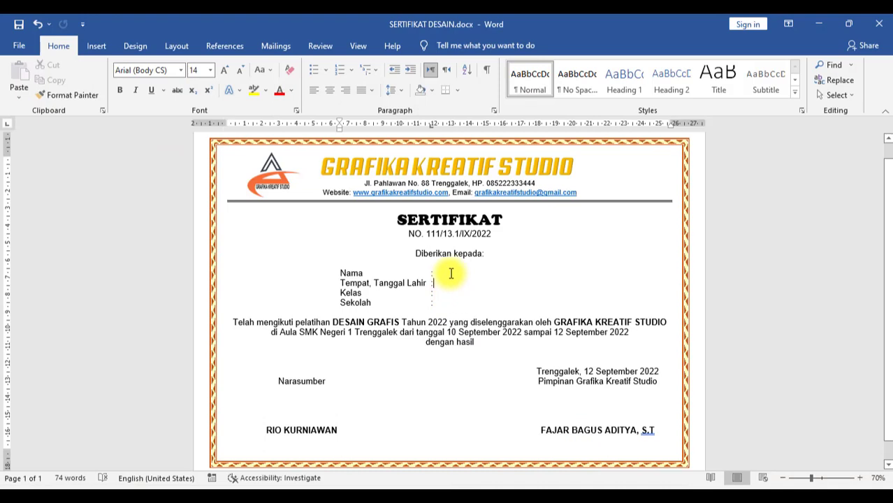
pyautogui.click(450, 273)
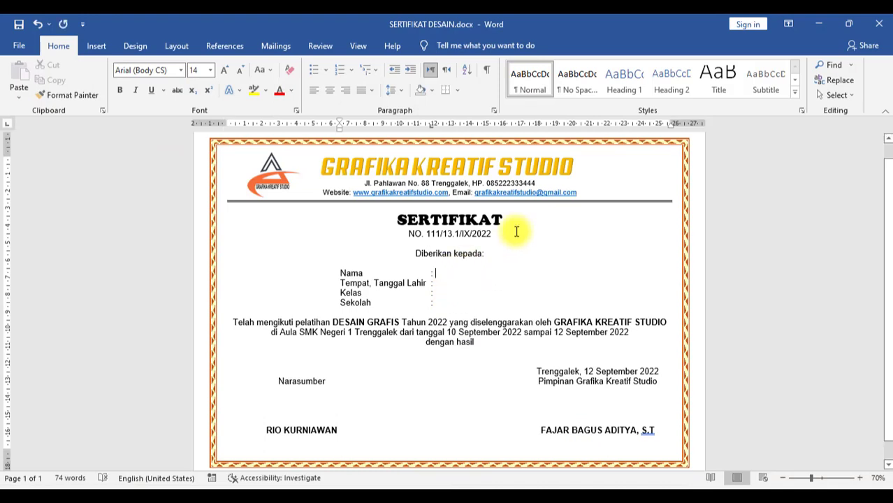
# Step: Choose Use an Existing List as the recipient source and browse to Local Disk (D:)
pyautogui.click(276, 46)
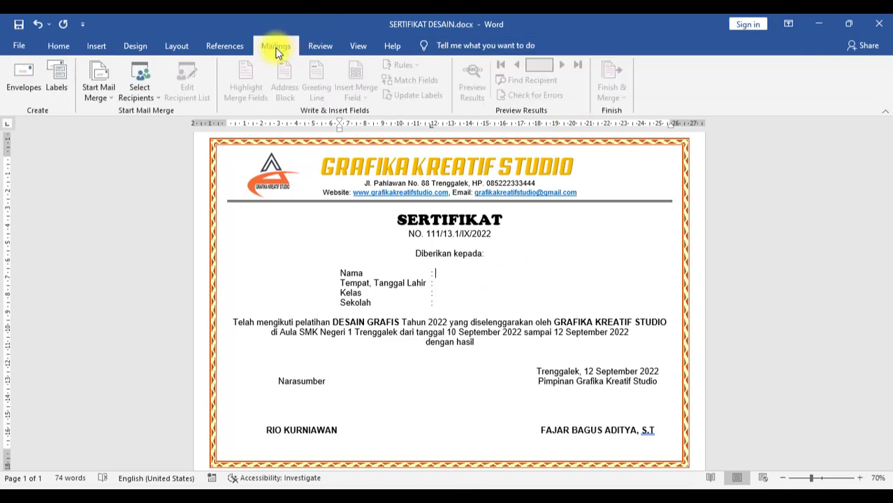
pyautogui.click(144, 97)
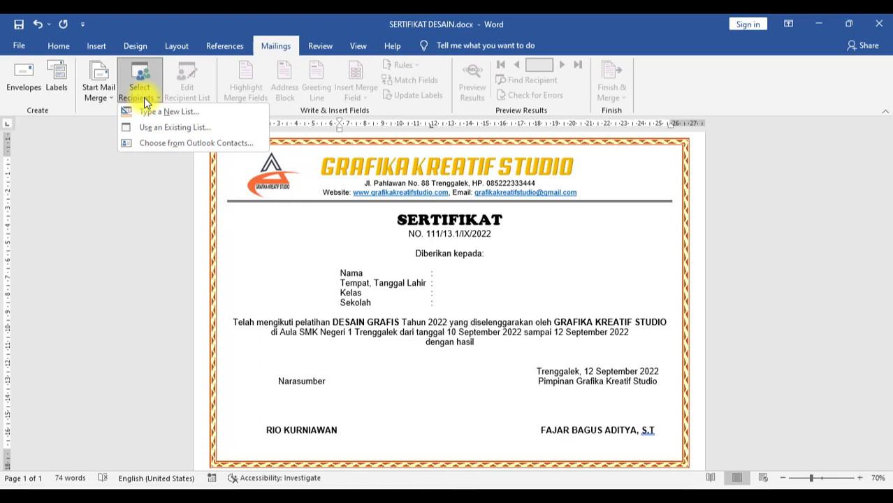
pyautogui.click(170, 127)
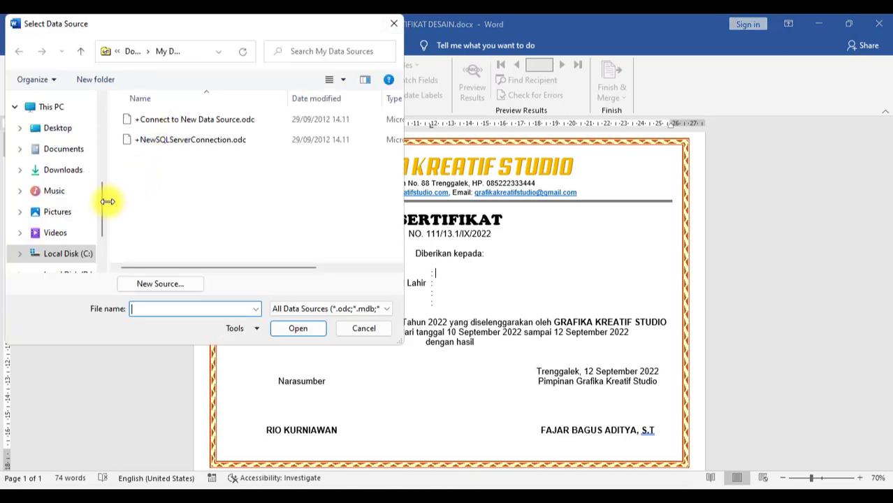
pyautogui.moveTo(104, 207); pyautogui.dragTo(109, 248)
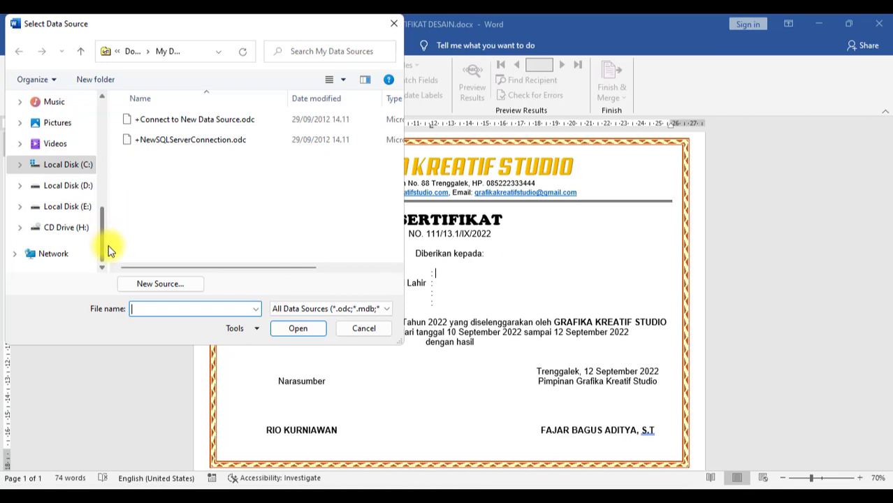
pyautogui.click(81, 208)
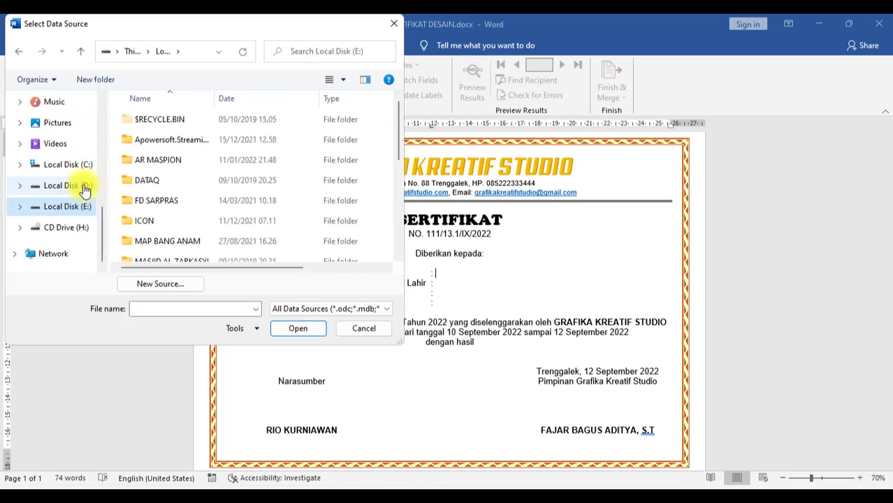
pyautogui.click(79, 185)
pyautogui.scroll(-10, 217, 207)
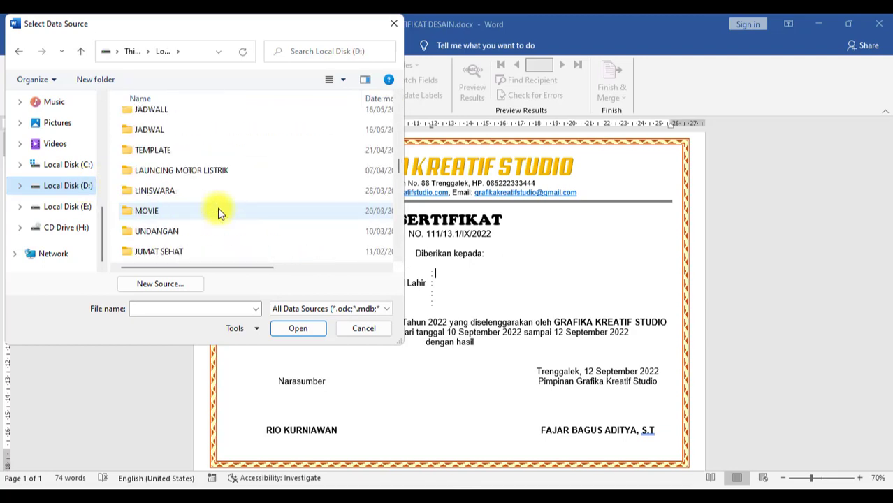
pyautogui.scroll(5, 217, 207)
pyautogui.scroll(2, 216, 201)
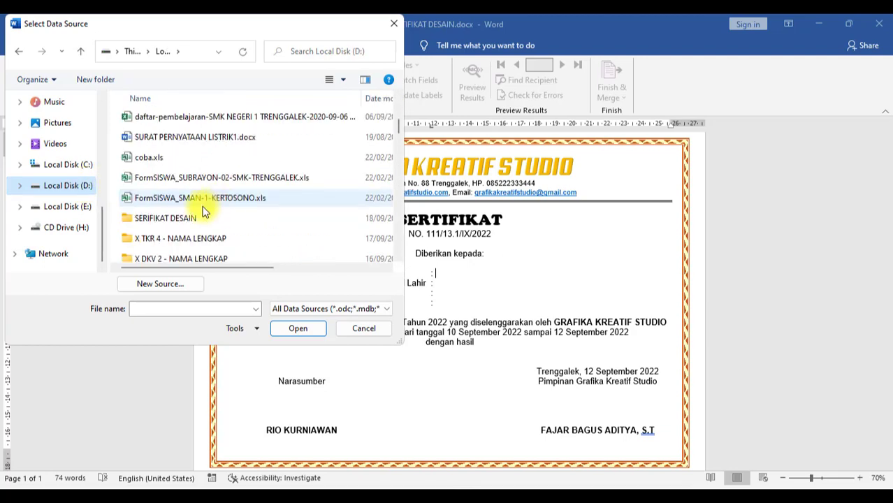
# Step: Open DATA SISWA.xlsx from the SERIFIKAT DESAIN folder and confirm its Sheet1$ table
pyautogui.click(175, 218)
pyautogui.doubleClick(167, 217)
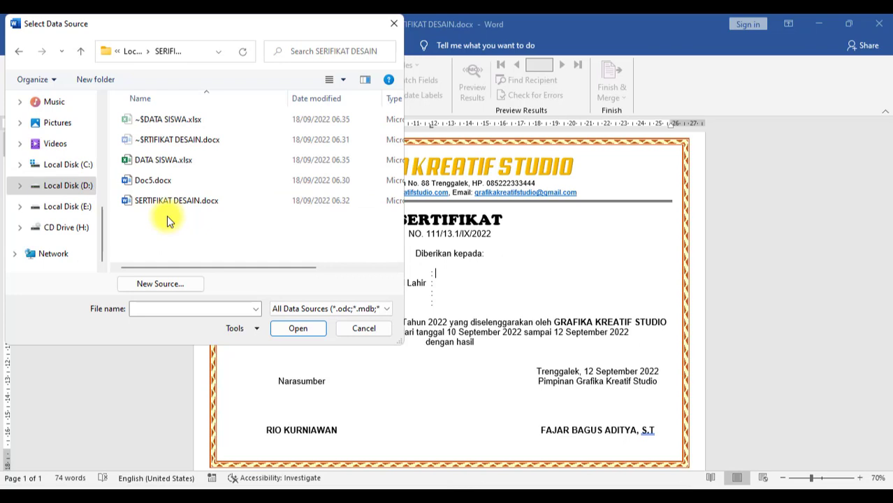
pyautogui.click(172, 164)
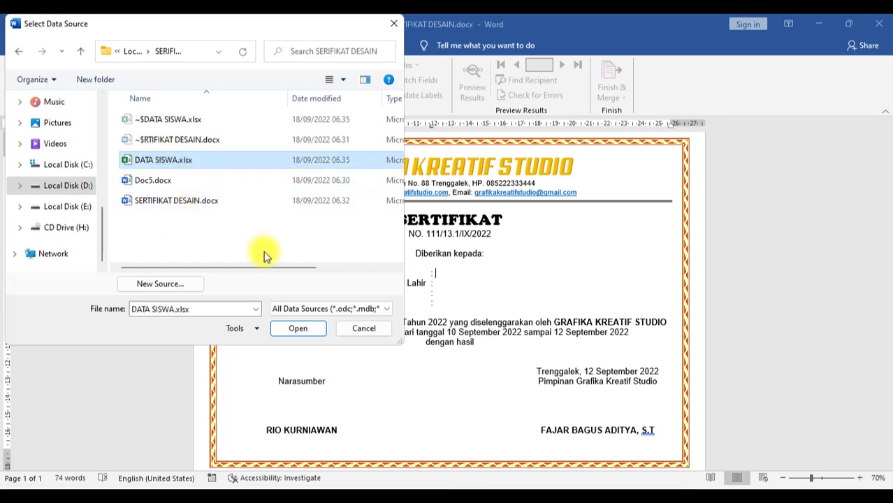
pyautogui.click(296, 335)
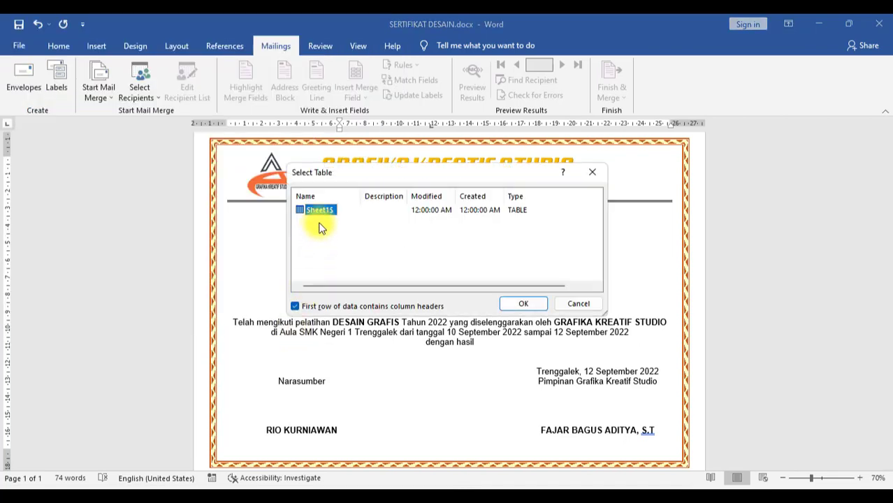
pyautogui.moveTo(547, 497)
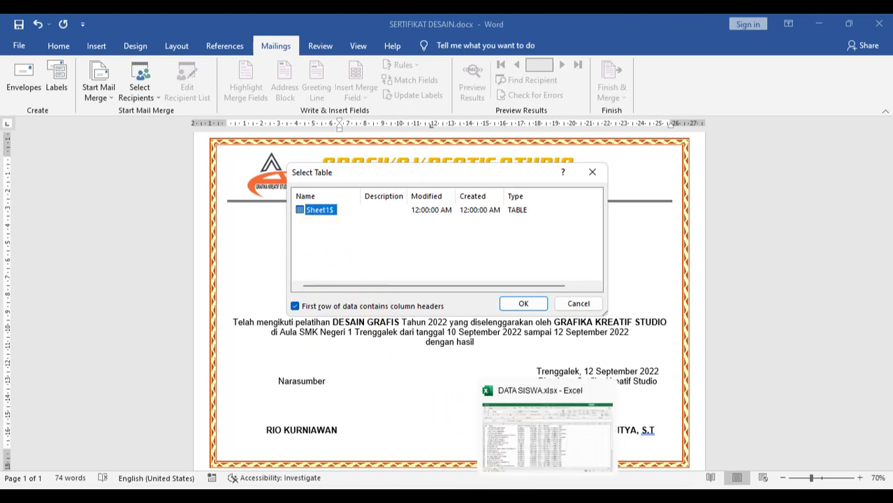
pyautogui.click(530, 303)
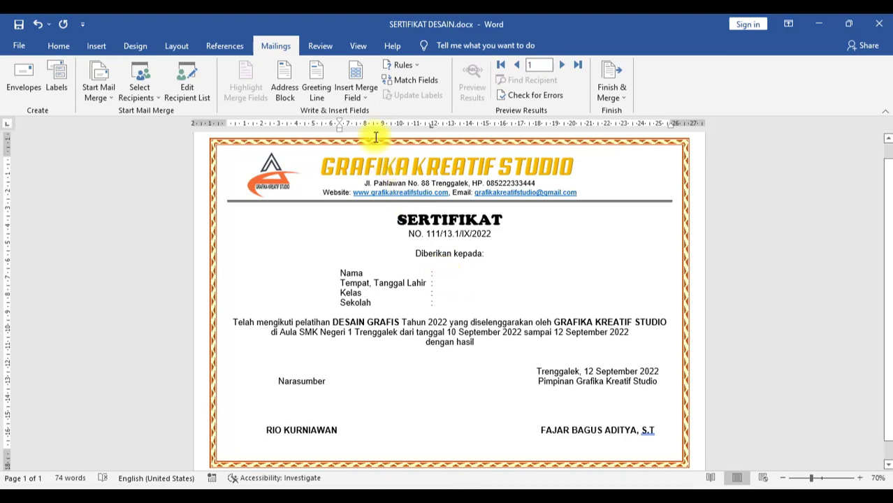
# Step: Insert the NAMA, TEMPAT_LAHIR and TANGGAL_LAHIR merge fields, with a comma between place and date
pyautogui.click(361, 97)
pyautogui.click(367, 127)
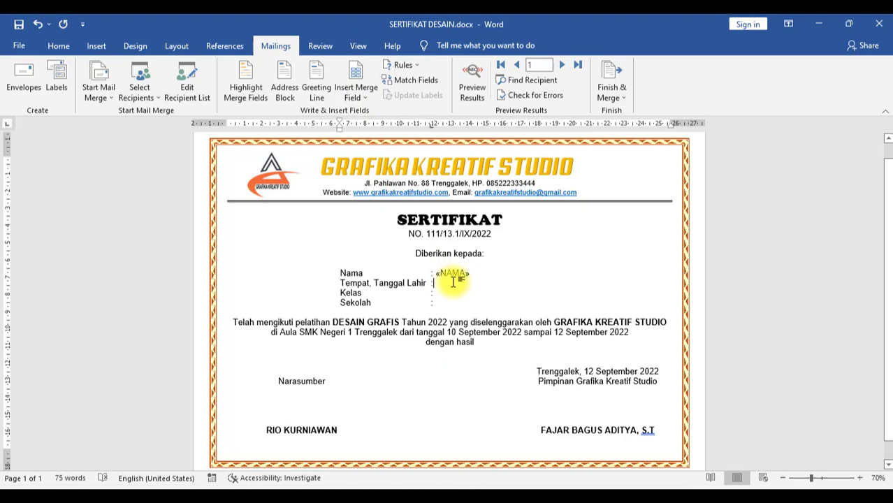
pyautogui.click(364, 97)
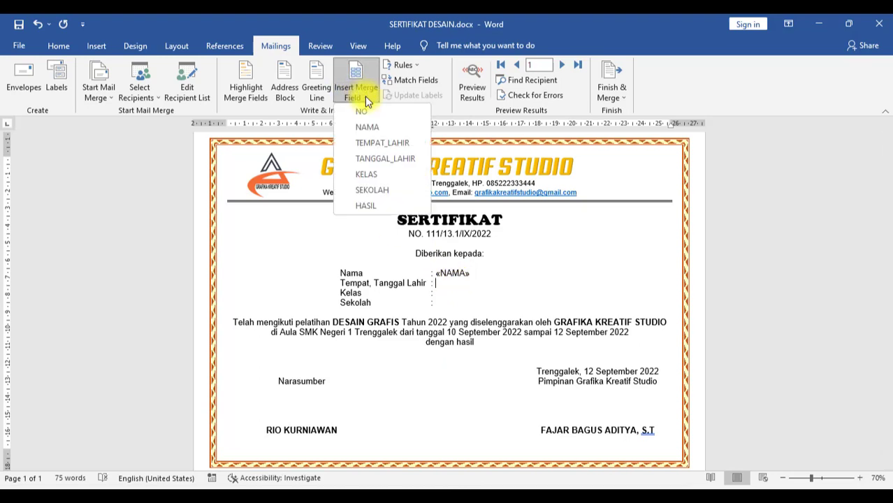
pyautogui.click(371, 142)
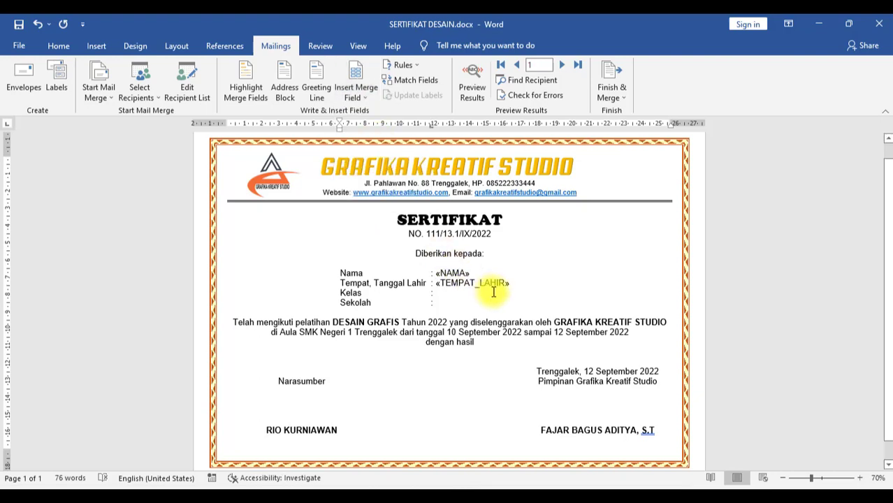
pyautogui.write(',')
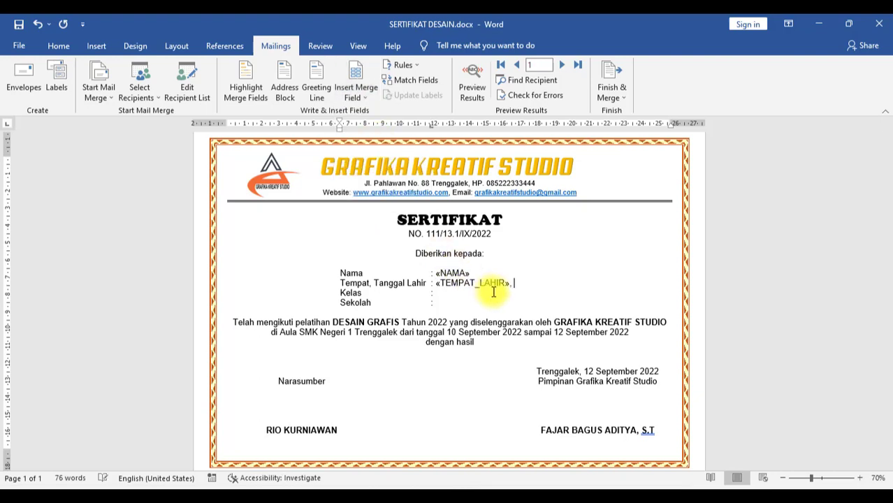
pyautogui.click(360, 98)
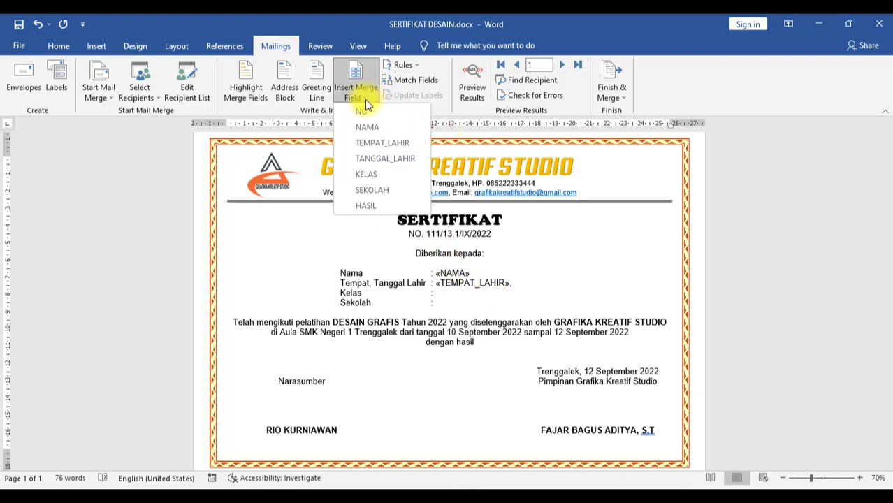
pyautogui.click(383, 157)
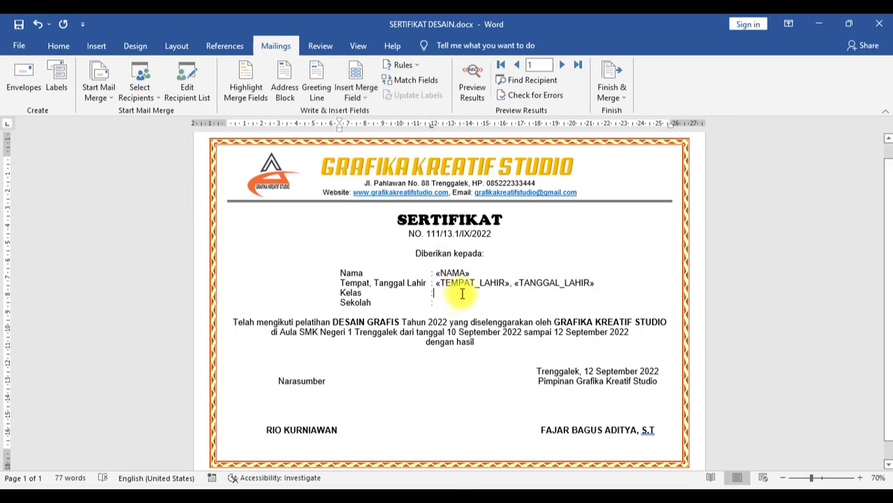
# Step: Insert KELAS, SEKOLAH and HASIL fields on their lines, then select the birth place and date fields
pyautogui.click(360, 93)
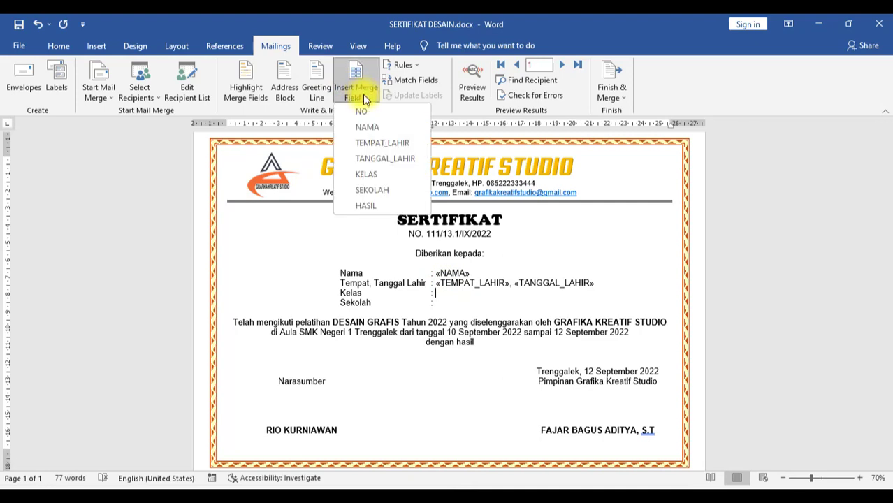
pyautogui.click(363, 173)
pyautogui.click(458, 306)
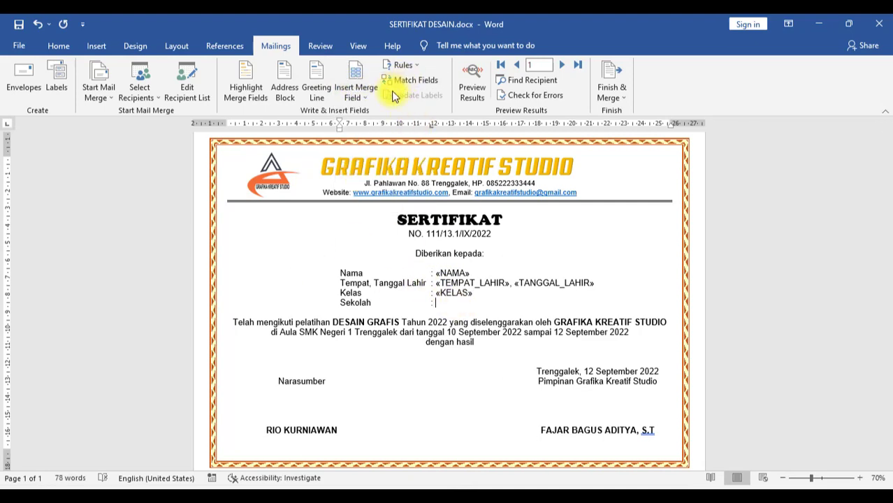
pyautogui.click(358, 93)
pyautogui.click(388, 190)
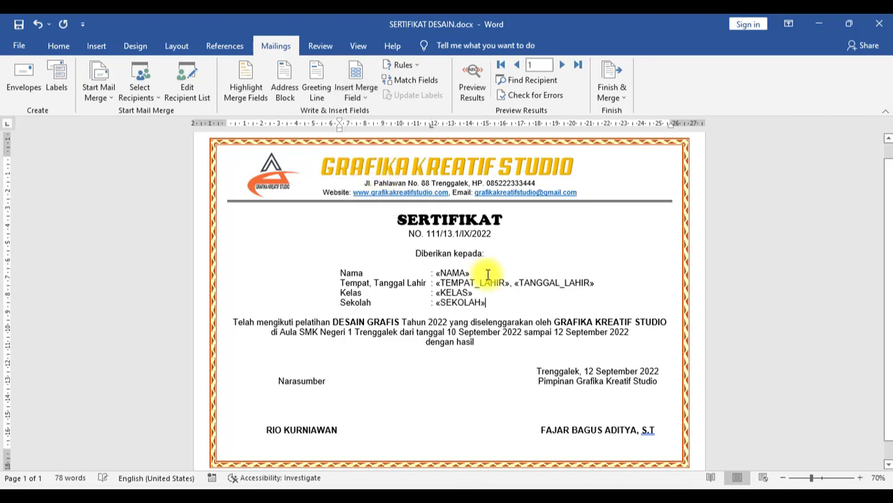
pyautogui.click(491, 345)
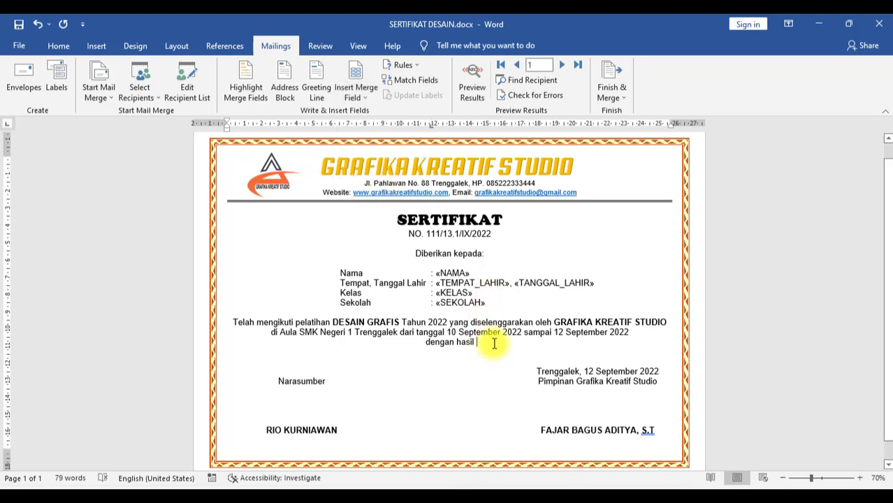
pyautogui.click(356, 98)
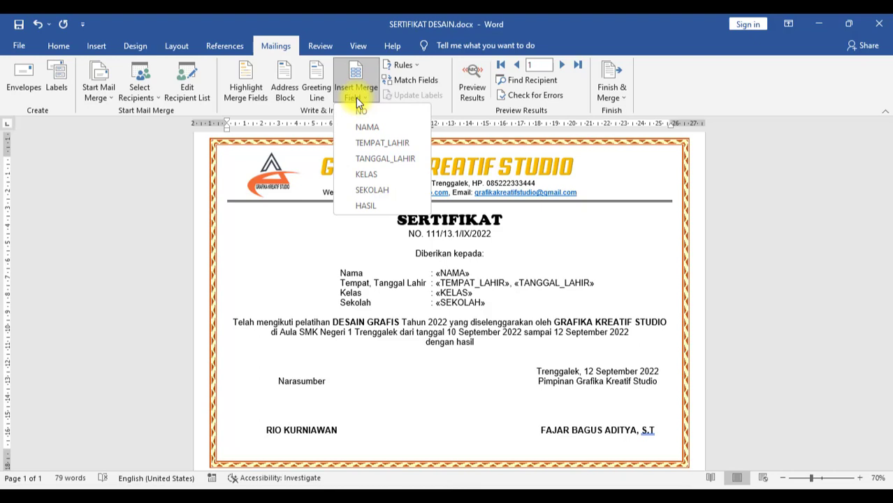
pyautogui.click(364, 206)
pyautogui.click(58, 45)
pyautogui.moveTo(435, 283); pyautogui.dragTo(594, 282)
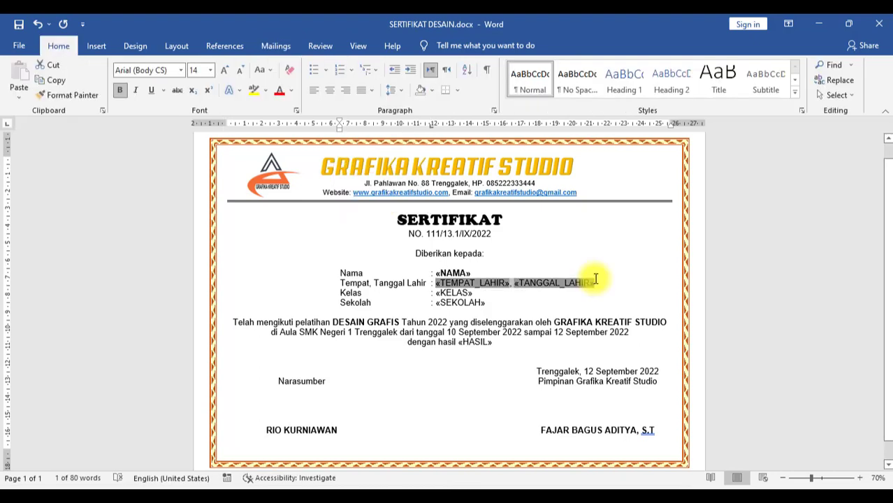
# Step: Apply bold to the birth place and date fields, then to «KELAS», «SEKOLAH» and «HASIL»
pyautogui.click(122, 93)
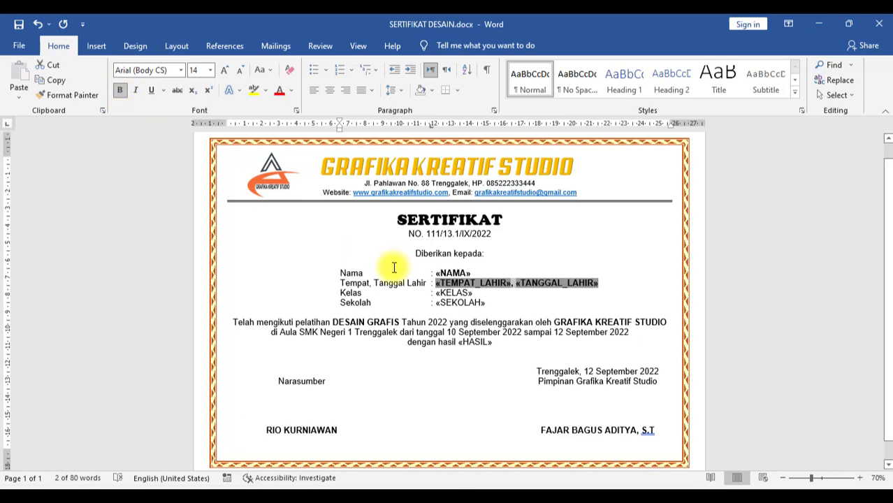
pyautogui.click(475, 294)
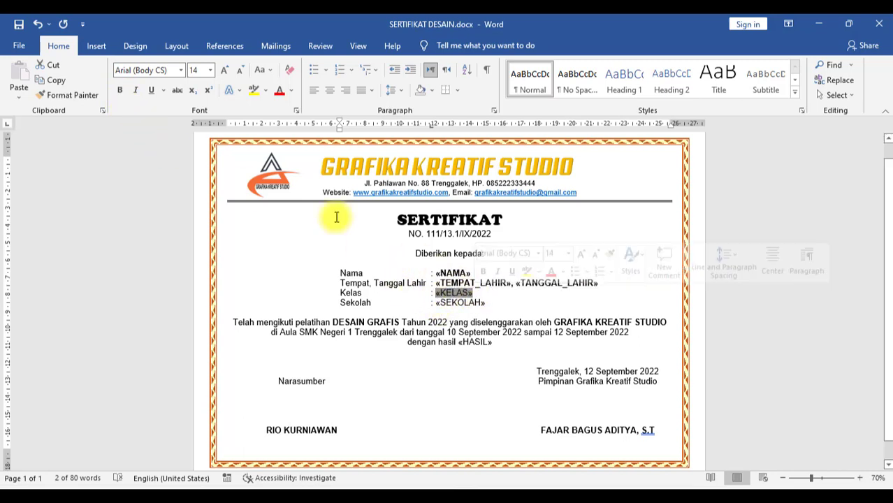
pyautogui.click(120, 90)
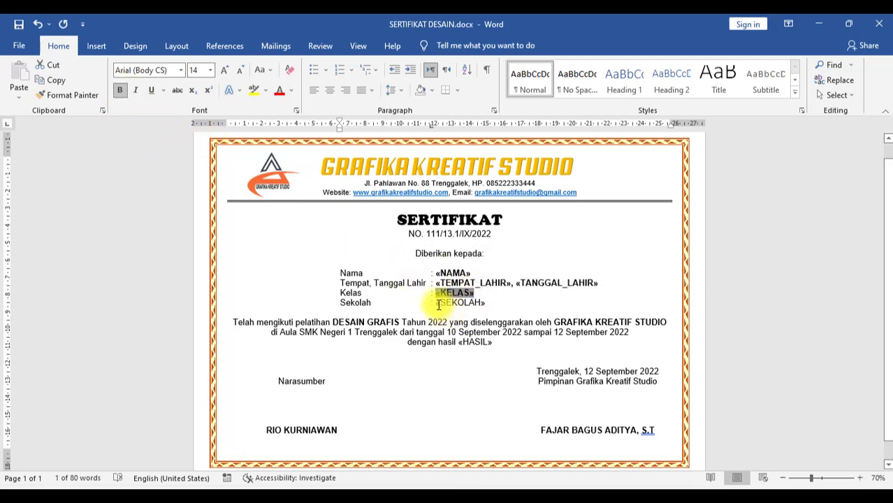
pyautogui.click(461, 302)
pyautogui.click(120, 92)
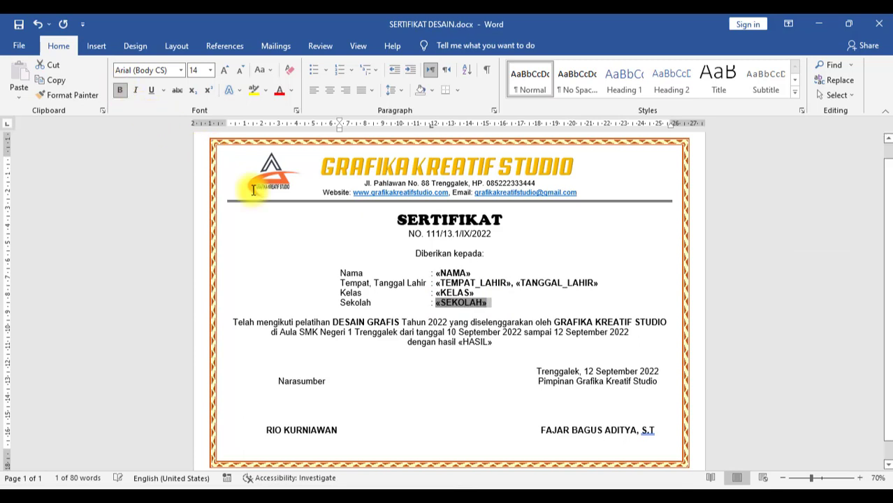
pyautogui.click(460, 342)
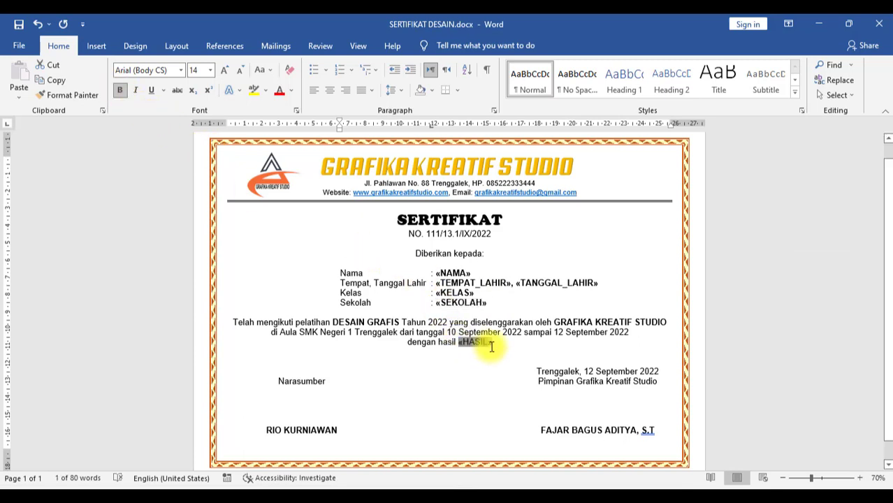
pyautogui.click(119, 91)
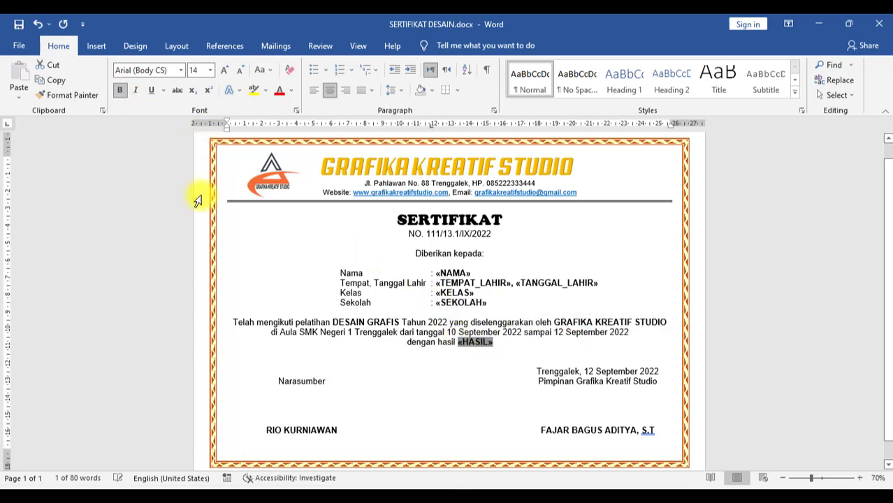
pyautogui.click(460, 395)
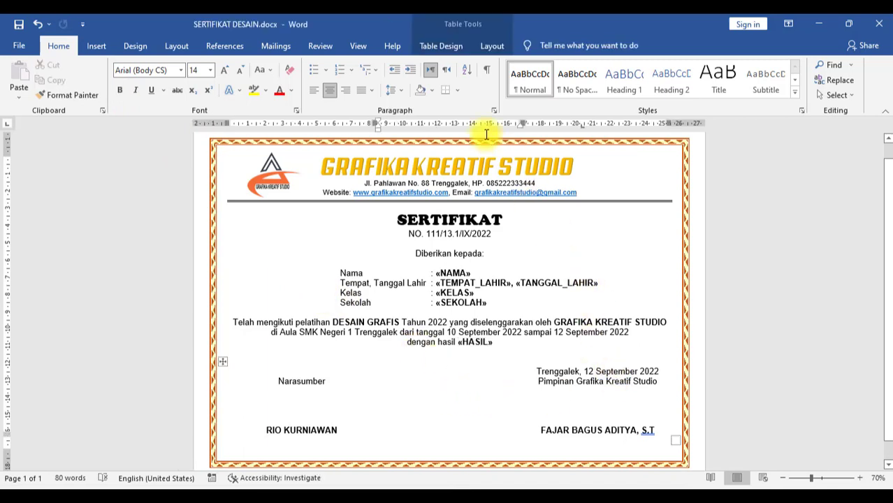
pyautogui.click(505, 283)
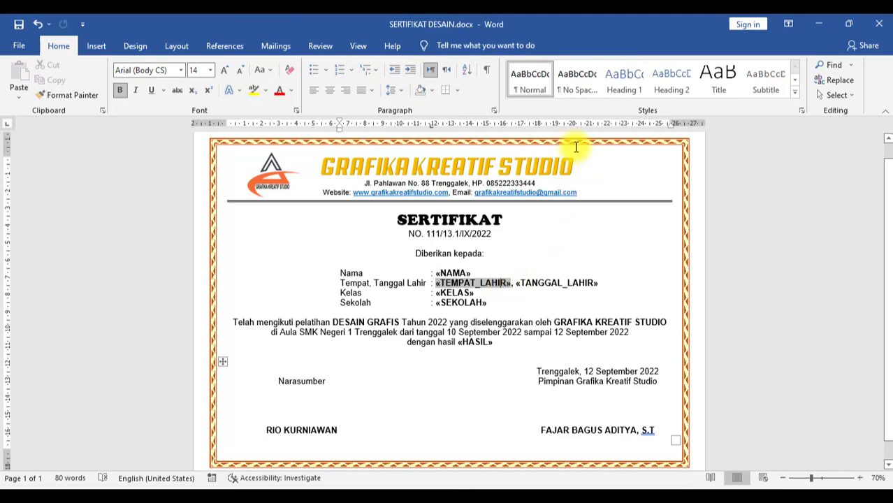
# Step: Turn on Preview Results on Mailings and step forward through four recipient records
pyautogui.click(274, 46)
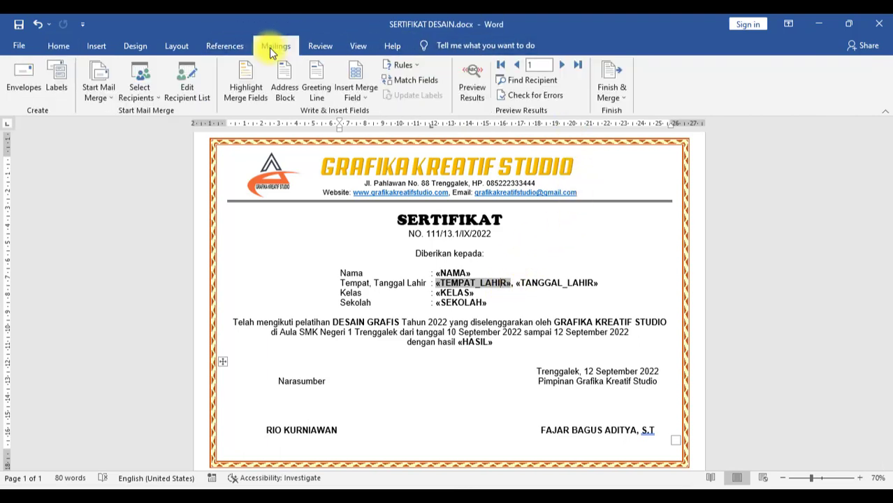
pyautogui.click(473, 91)
pyautogui.click(562, 65)
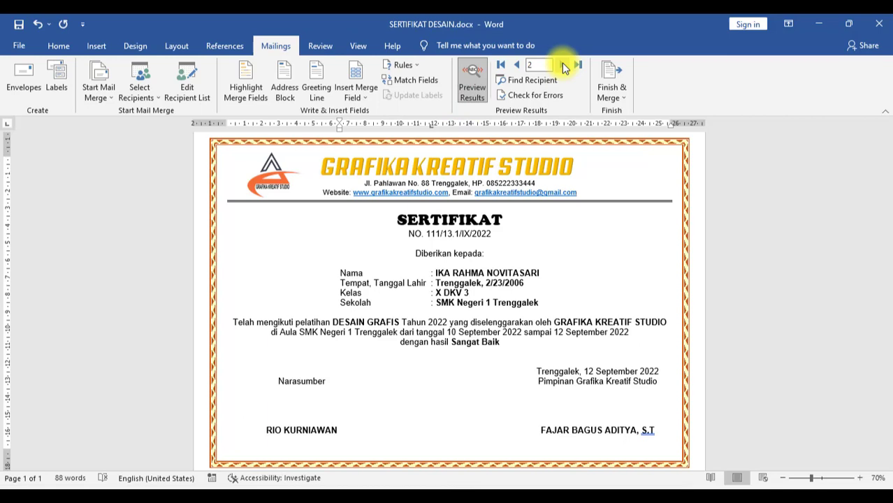
pyautogui.click(564, 65)
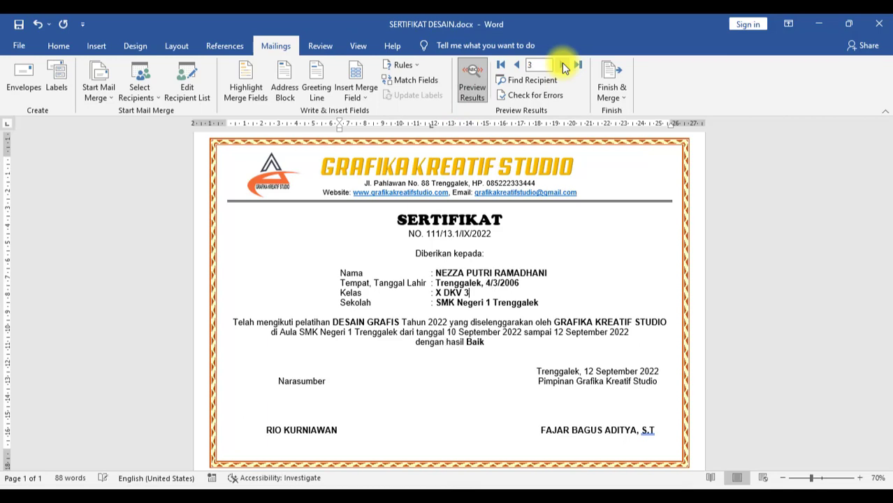
pyautogui.click(565, 65)
pyautogui.click(564, 65)
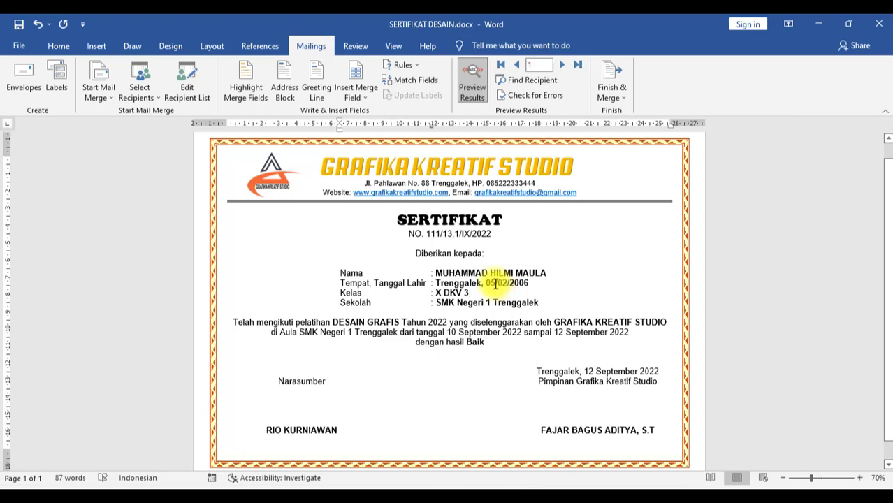
# Step: Append the \@ "dd MMMM yyyy" switch to the birth-date field code
pyautogui.moveTo(488, 283); pyautogui.dragTo(531, 282)
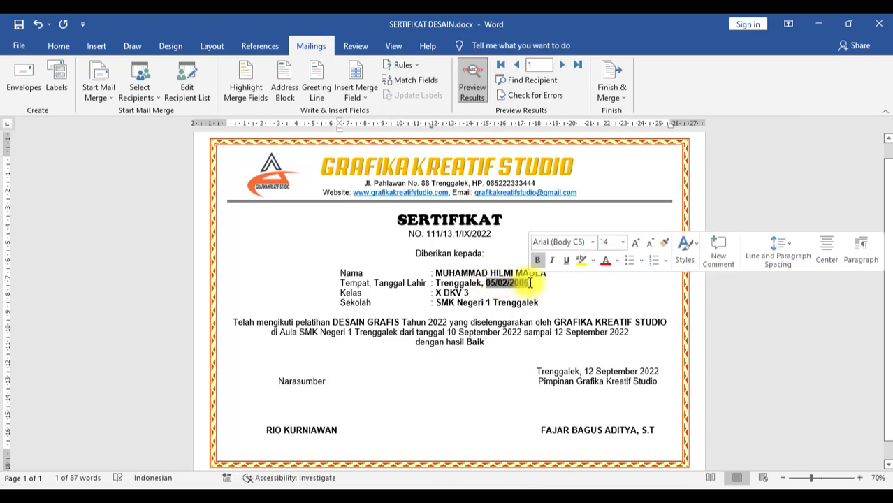
pyautogui.rightClick(510, 285)
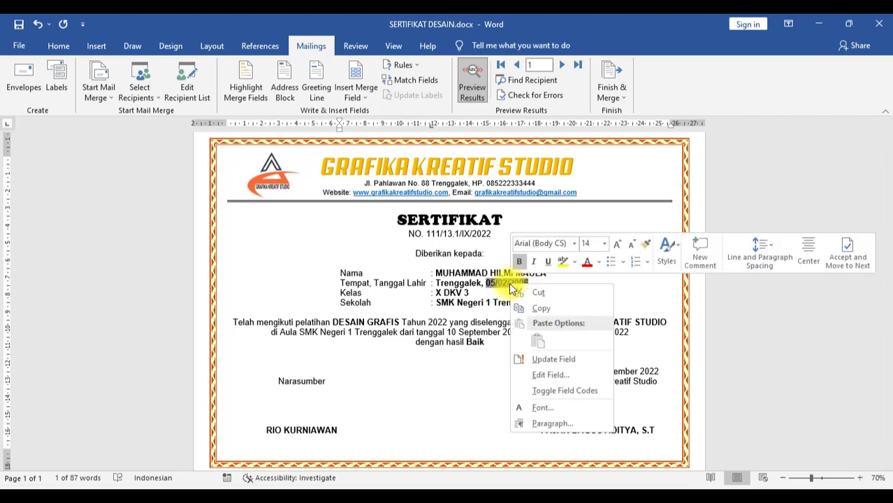
pyautogui.click(553, 375)
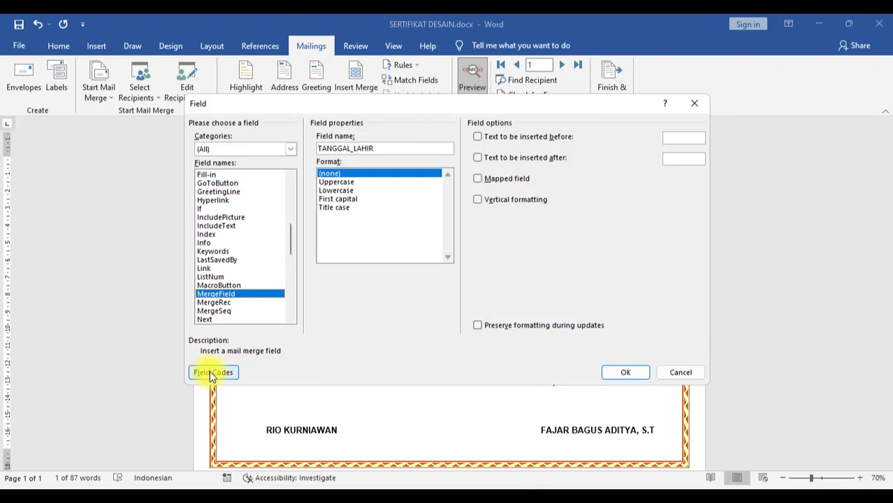
pyautogui.click(212, 372)
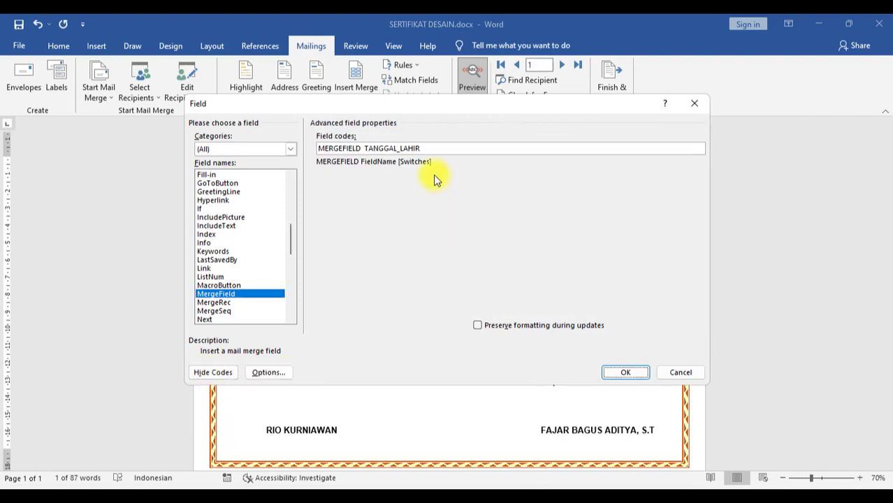
pyautogui.click(447, 148)
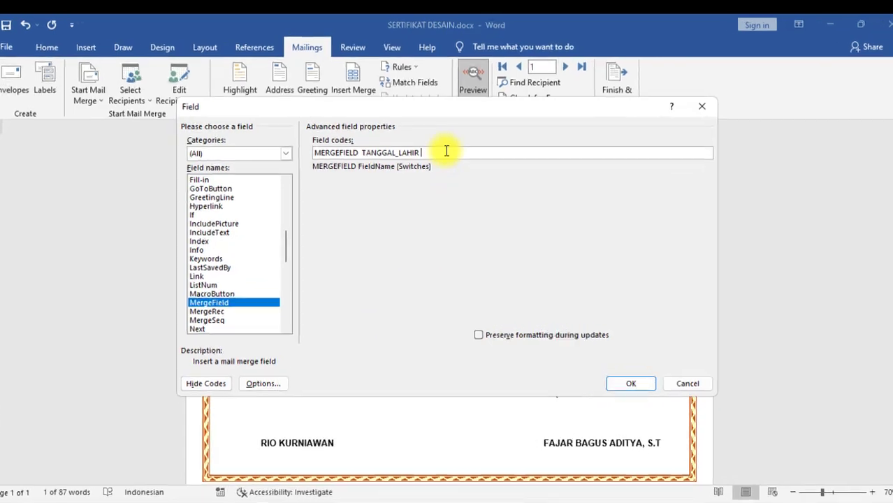
pyautogui.write('\\')
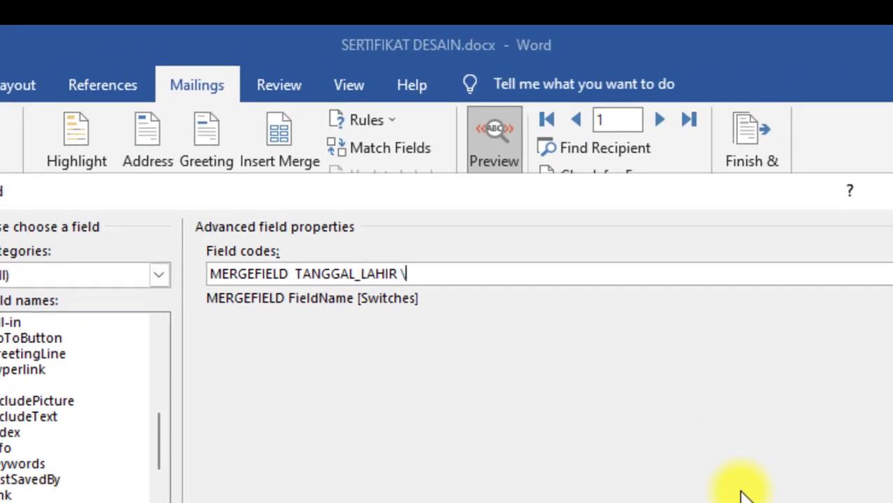
pyautogui.write('@ "dd M')
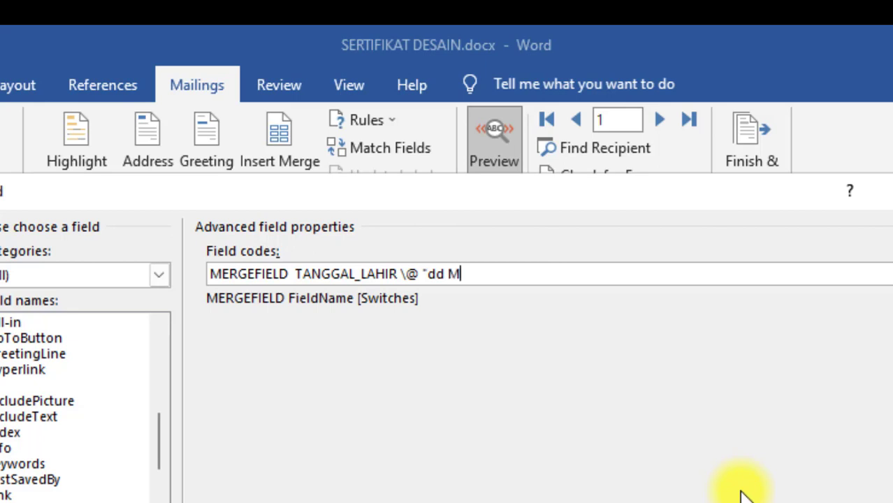
pyautogui.write('MMM ')
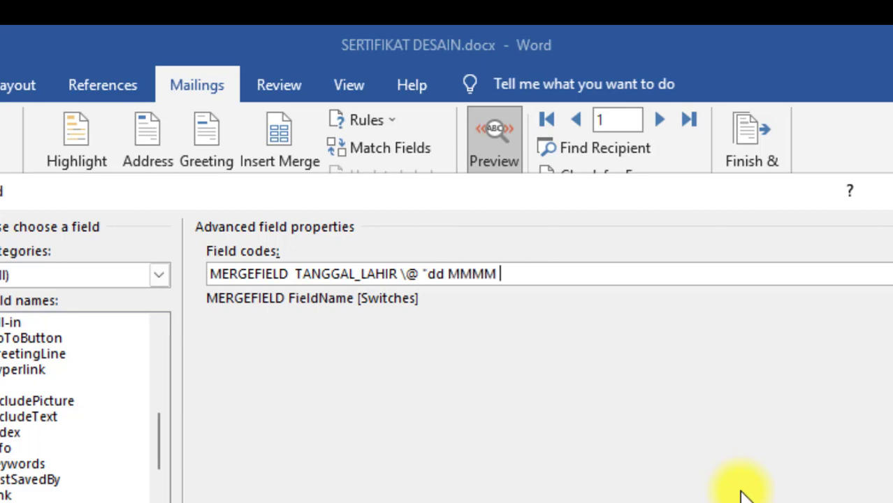
pyautogui.write('yyyy"')
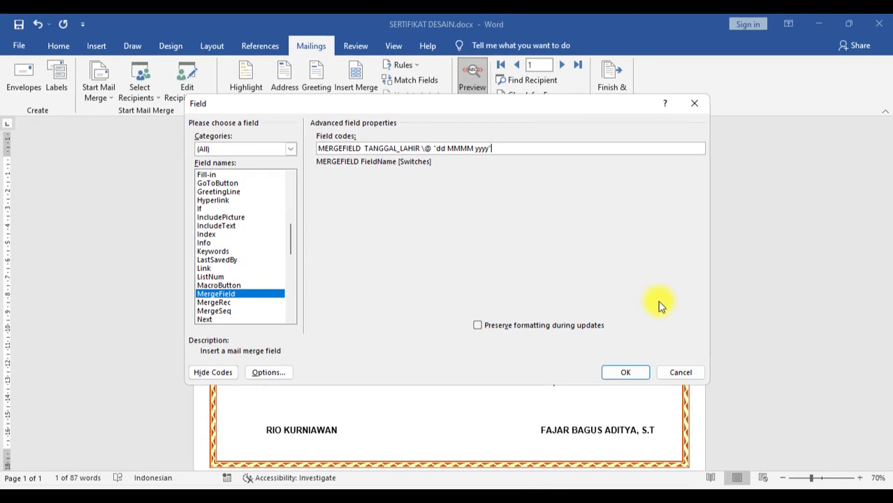
pyautogui.click(634, 371)
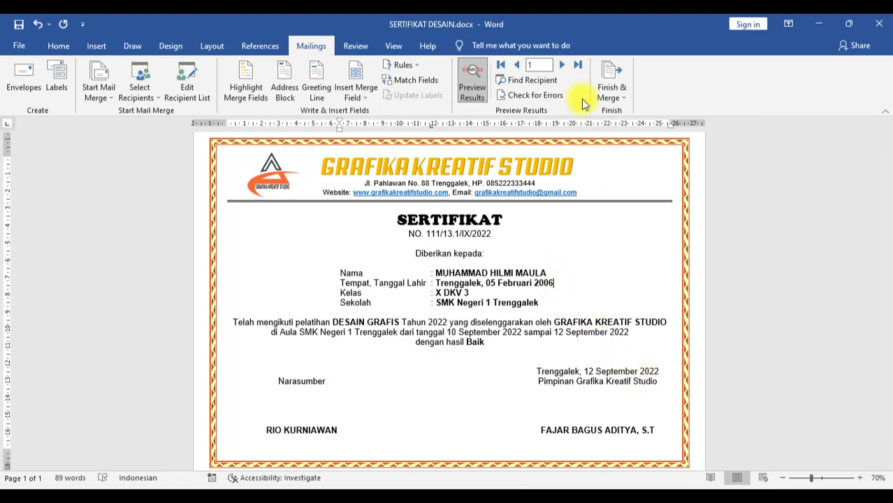
# Step: Step the merge preview forward nine records to reach record 10
pyautogui.click(562, 65)
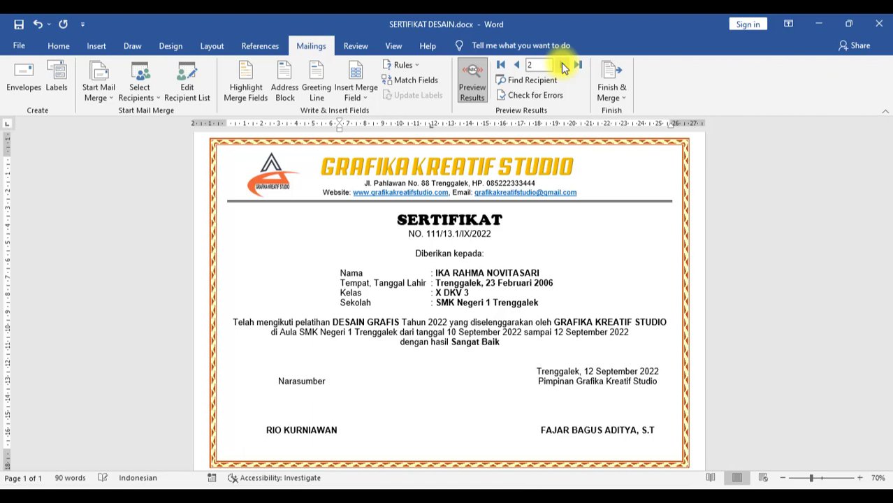
pyautogui.click(562, 65)
pyautogui.click(562, 65)
pyautogui.click(563, 65)
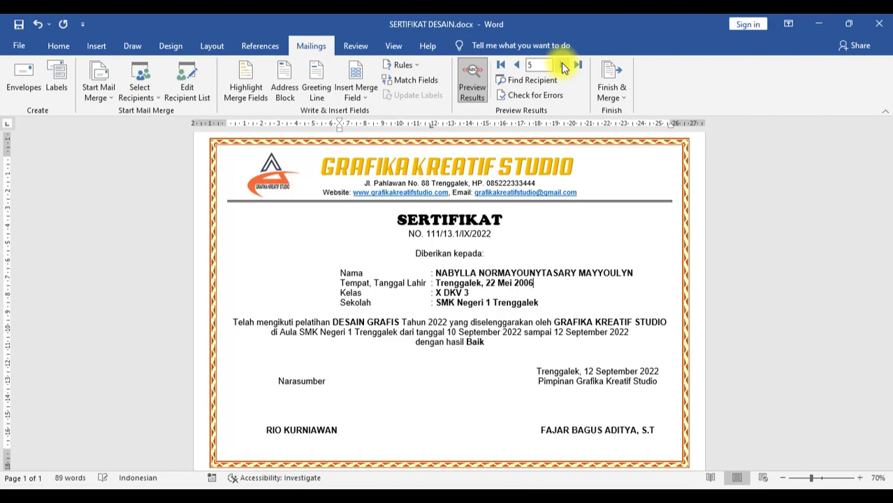
pyautogui.click(562, 65)
pyautogui.click(563, 65)
pyautogui.click(563, 65)
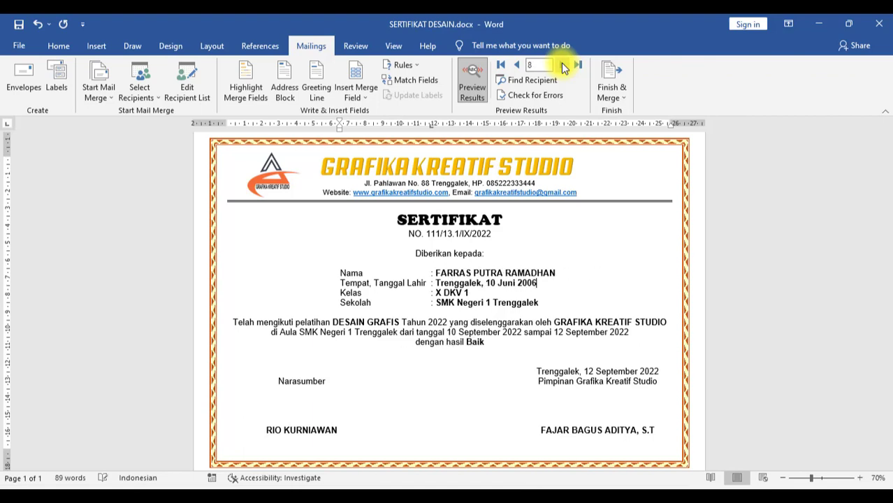
pyautogui.click(563, 65)
pyautogui.click(563, 65)
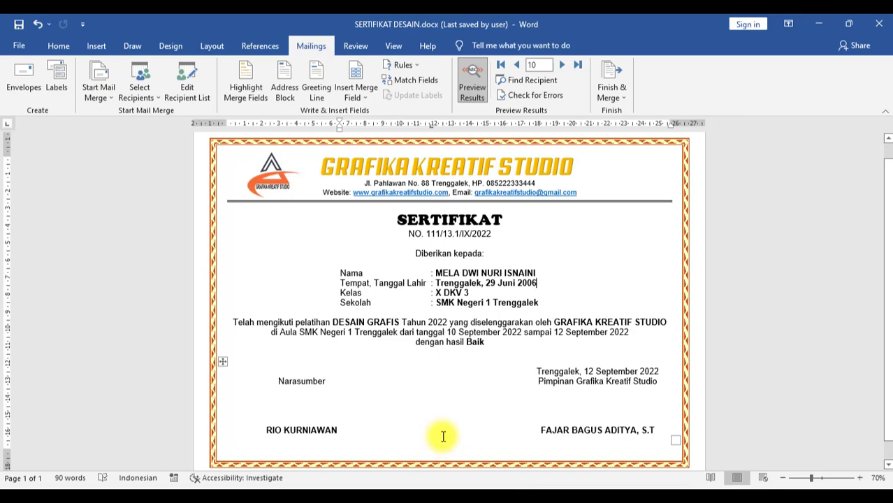
# Step: Draw a right triangle in the top-right corner, flip it, and give it an orange style
pyautogui.click(97, 46)
pyautogui.click(176, 64)
pyautogui.click(171, 150)
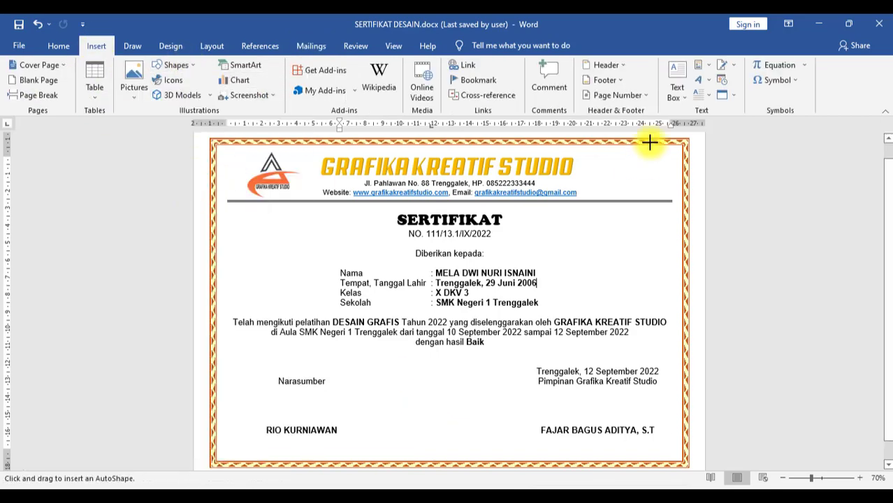
pyautogui.moveTo(649, 143); pyautogui.dragTo(674, 243)
pyautogui.click(703, 80)
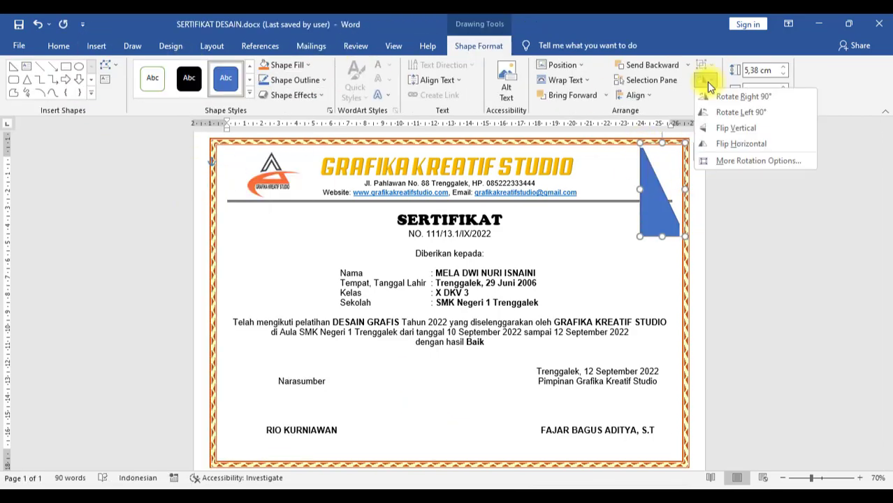
pyautogui.click(722, 124)
pyautogui.click(249, 92)
pyautogui.click(223, 144)
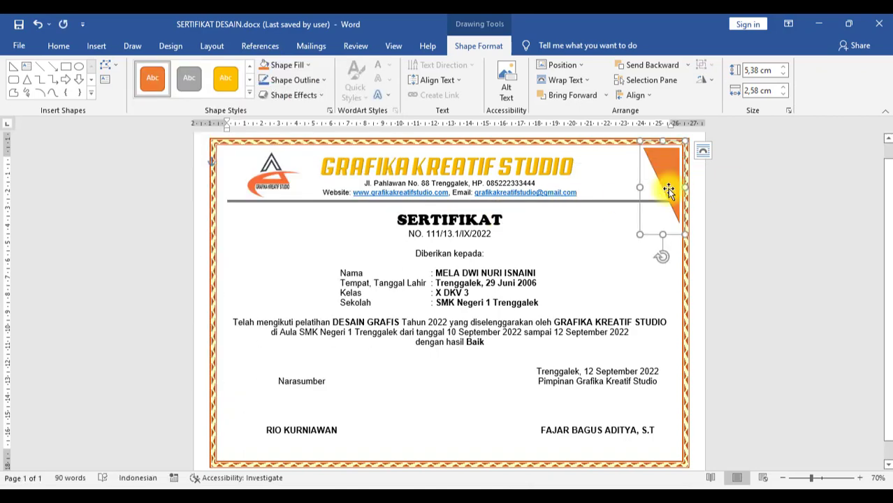
# Step: Duplicate the triangle, make the copy yellow, and send it behind the orange one
pyautogui.rightClick(660, 177)
pyautogui.click(694, 204)
pyautogui.rightClick(598, 243)
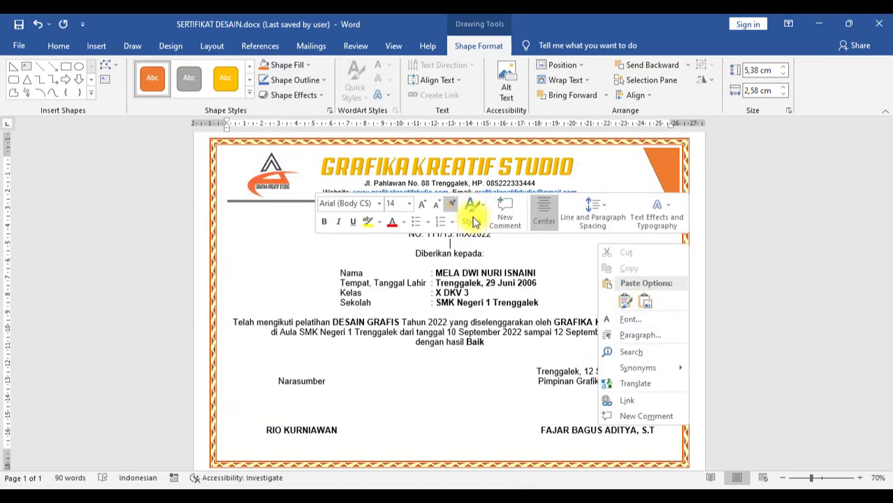
pyautogui.click(625, 300)
pyautogui.moveTo(259, 255); pyautogui.dragTo(650, 176)
pyautogui.click(225, 78)
pyautogui.click(652, 65)
pyautogui.moveTo(668, 280); pyautogui.dragTo(668, 303)
pyautogui.moveTo(889, 234); pyautogui.dragTo(888, 220)
# Step: Resize the orange triangle shorter and wider over the yellow one
pyautogui.click(668, 212)
pyautogui.moveTo(662, 272); pyautogui.dragTo(663, 237)
pyautogui.moveTo(641, 237); pyautogui.dragTo(624, 235)
pyautogui.click(719, 184)
pyautogui.click(673, 259)
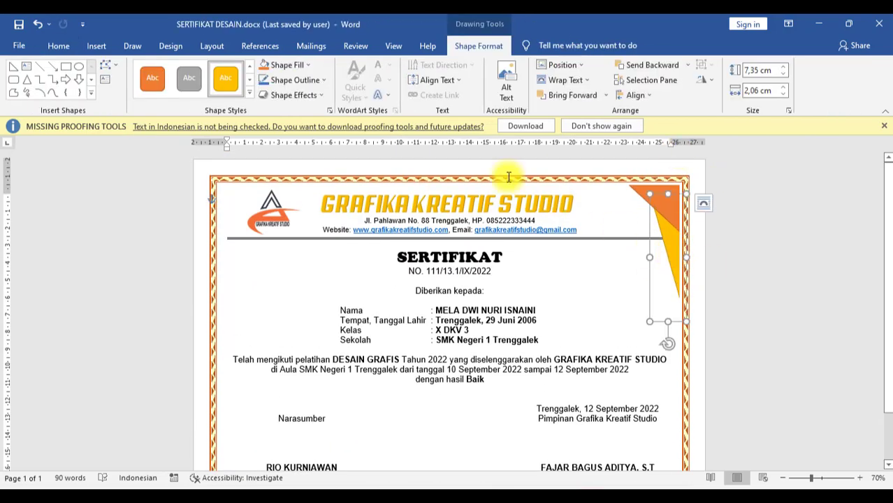
# Step: Copy both triangles and move the pasted pair to the bottom-left corner
pyautogui.click(58, 46)
pyautogui.click(56, 81)
pyautogui.click(19, 73)
pyautogui.click(653, 199)
pyautogui.click(56, 80)
pyautogui.click(19, 74)
pyautogui.scroll(-2, 799, 179)
pyautogui.moveTo(670, 169); pyautogui.dragTo(257, 413)
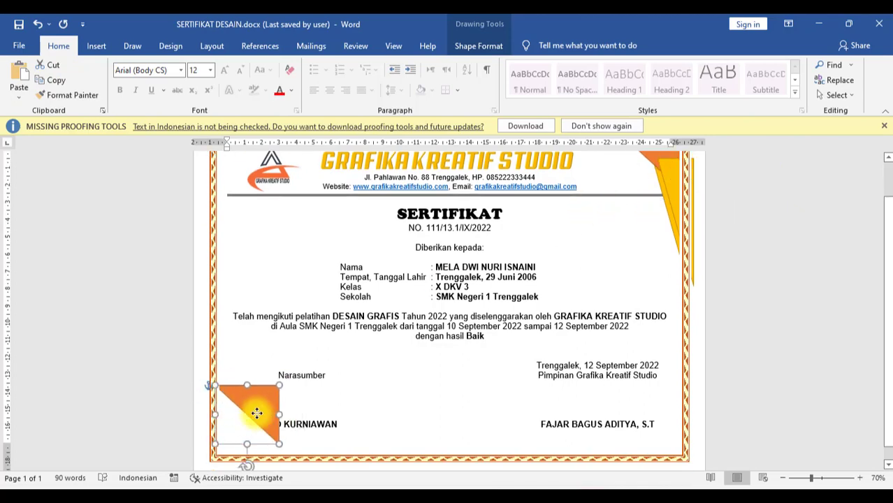
# Step: Rotate the bottom-left triangles 90° right to fit the corner
pyautogui.click(594, 47)
pyautogui.click(479, 46)
pyautogui.click(704, 80)
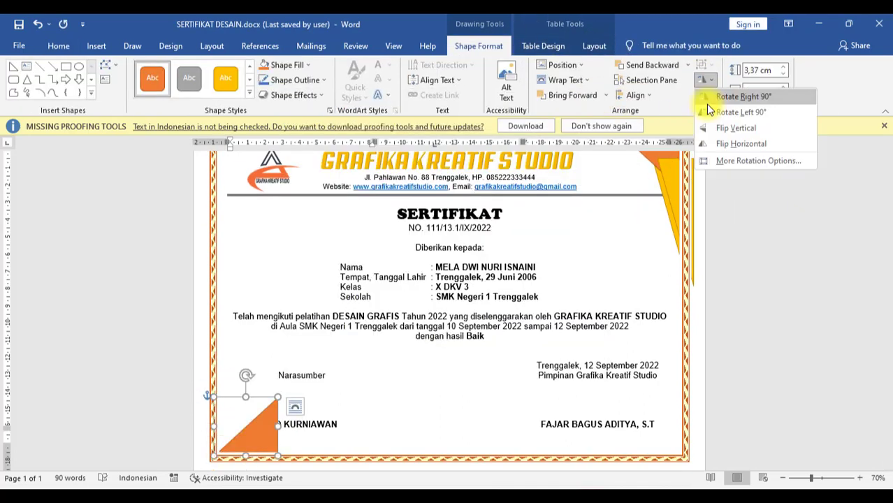
pyautogui.click(742, 96)
pyautogui.click(704, 79)
pyautogui.click(226, 377)
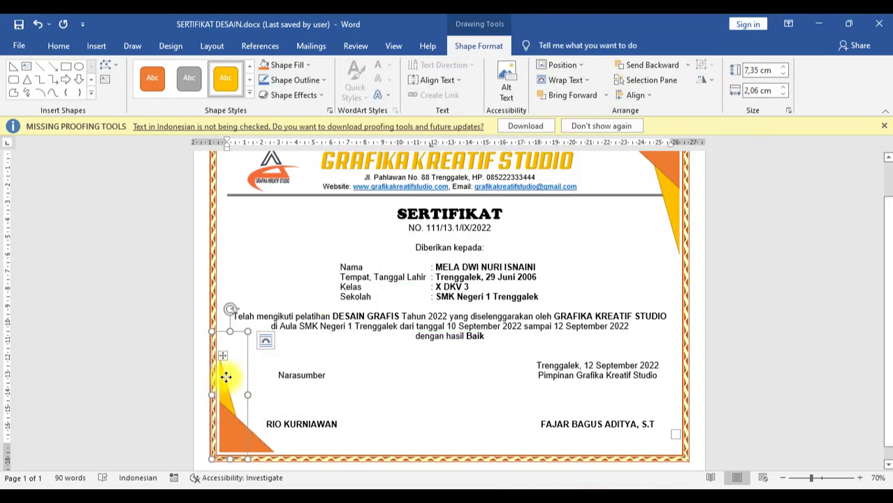
pyautogui.click(797, 332)
pyautogui.scroll(1, 797, 329)
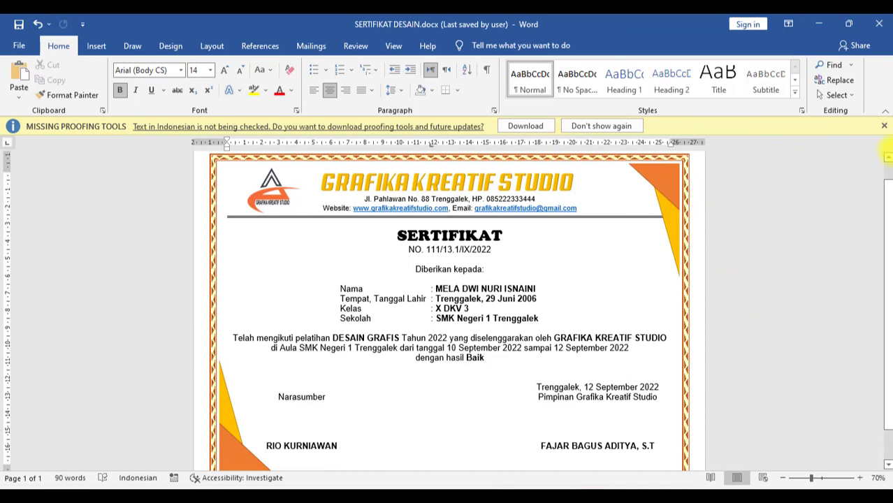
# Step: Dismiss the Missing Proofing Tools message, preview the certificate in File > Print, then return to editing
pyautogui.click(884, 126)
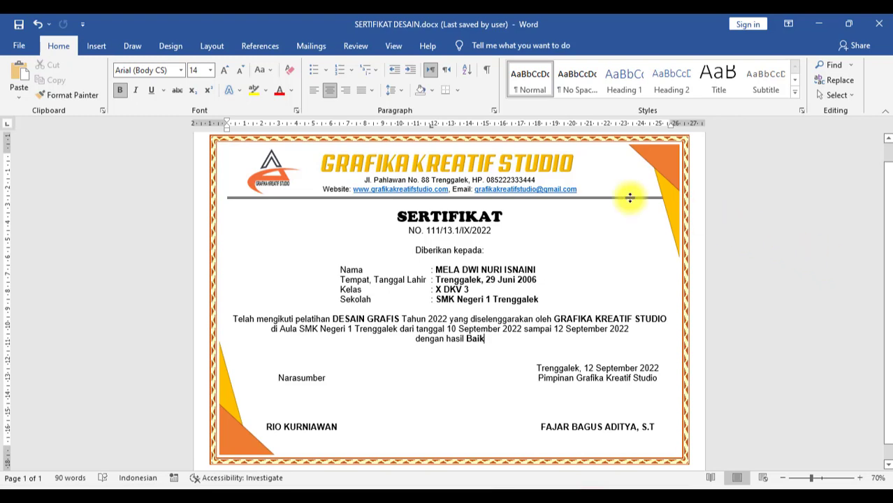
pyautogui.click(585, 229)
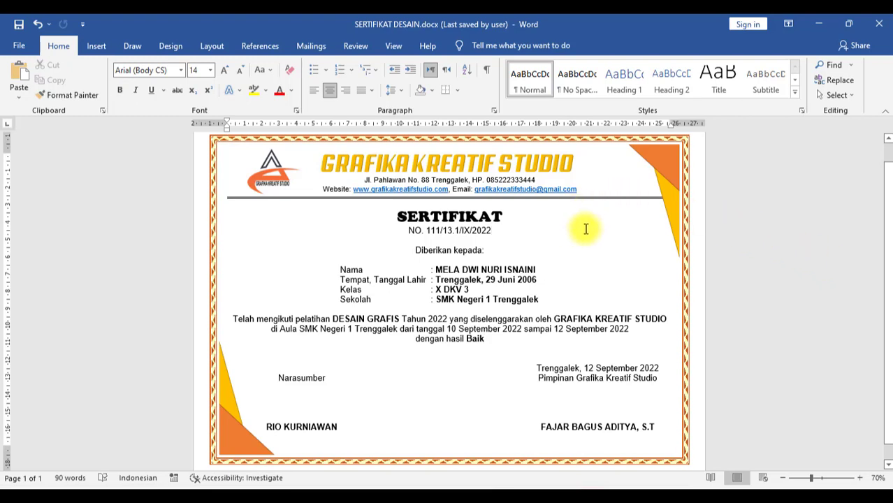
pyautogui.click(19, 48)
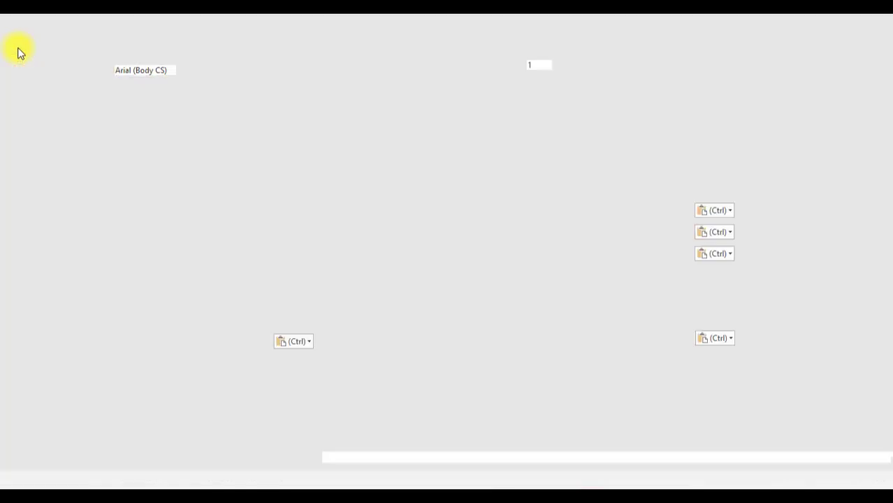
pyautogui.click(37, 277)
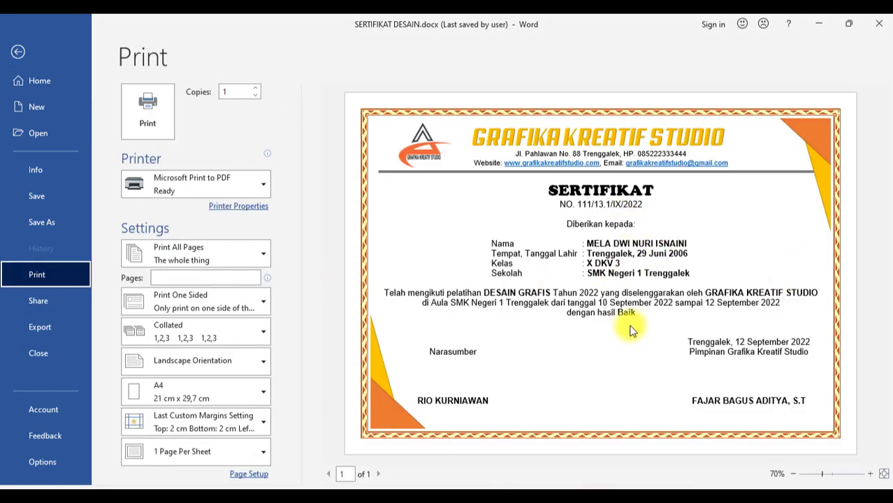
pyautogui.click(18, 54)
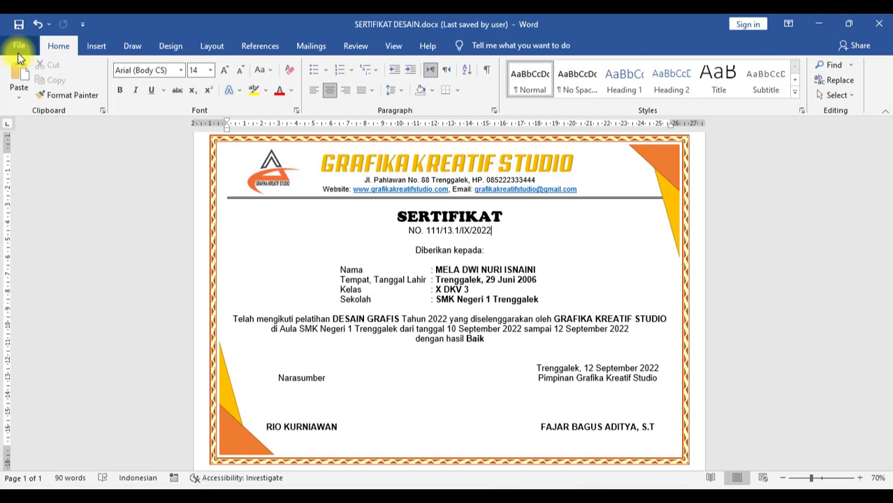
# Step: From Mailings Finish & Merge, review Merge to Printer choices All, Current record, From, then cancel
pyautogui.click(311, 46)
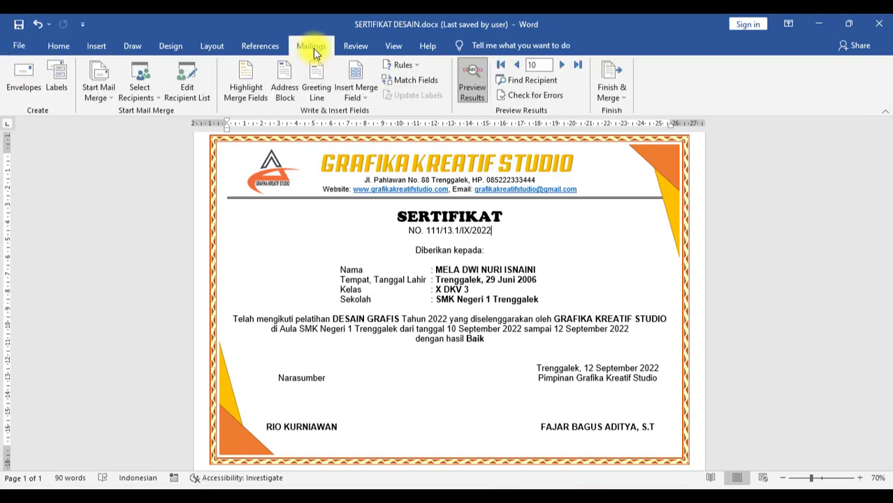
pyautogui.click(616, 93)
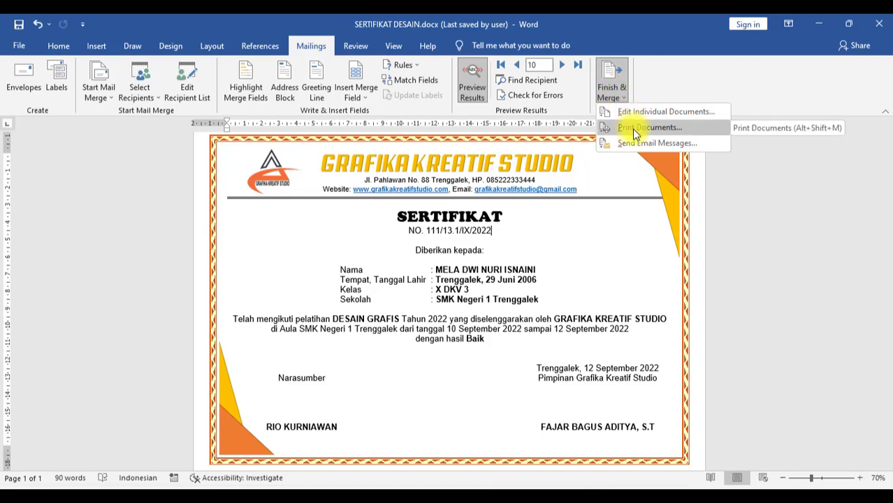
pyautogui.click(632, 128)
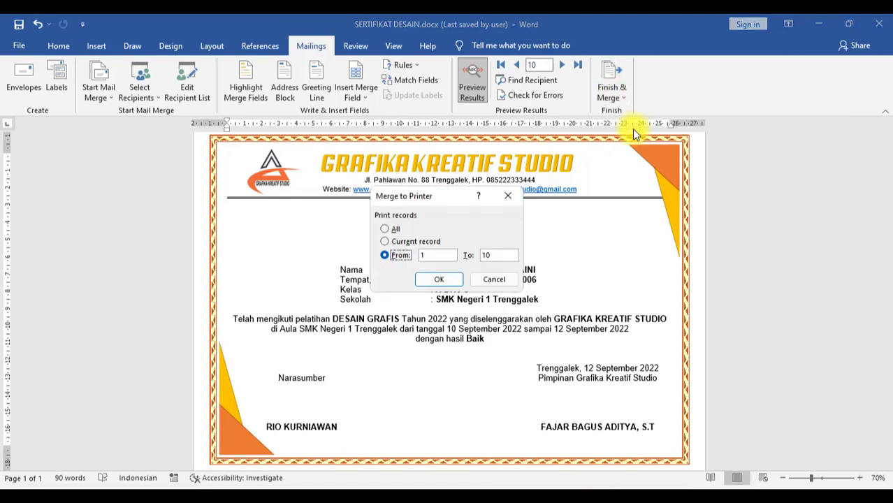
pyautogui.click(394, 231)
pyautogui.click(395, 241)
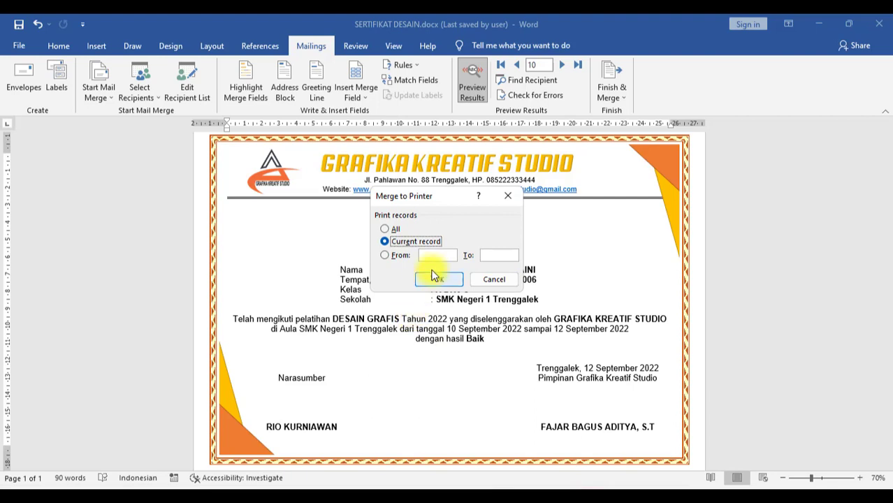
pyautogui.click(393, 260)
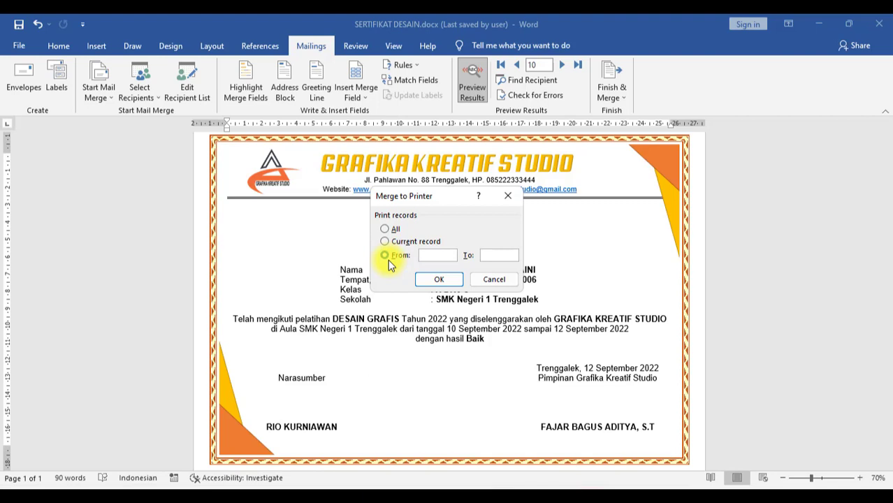
pyautogui.click(384, 229)
pyautogui.moveTo(446, 195); pyautogui.dragTo(376, 143)
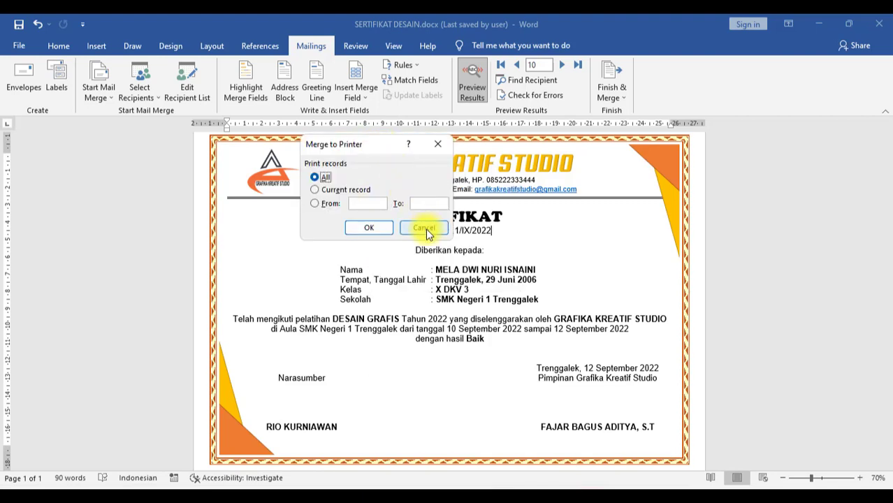
pyautogui.click(424, 229)
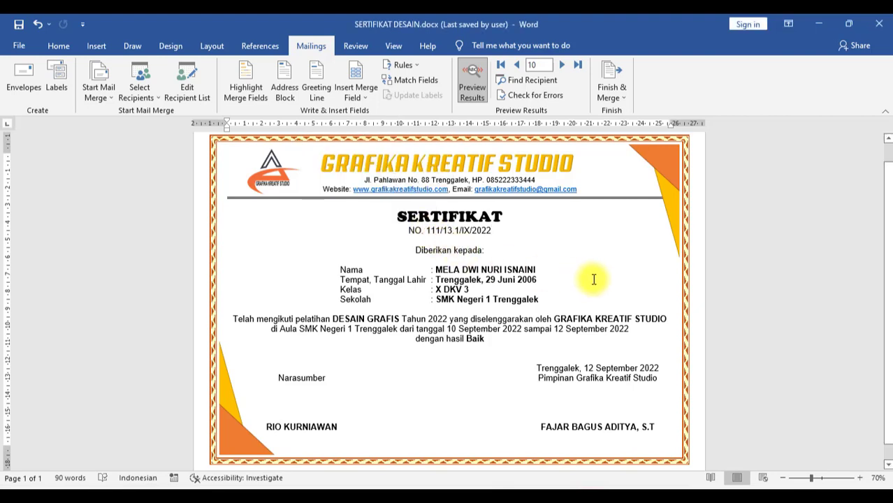